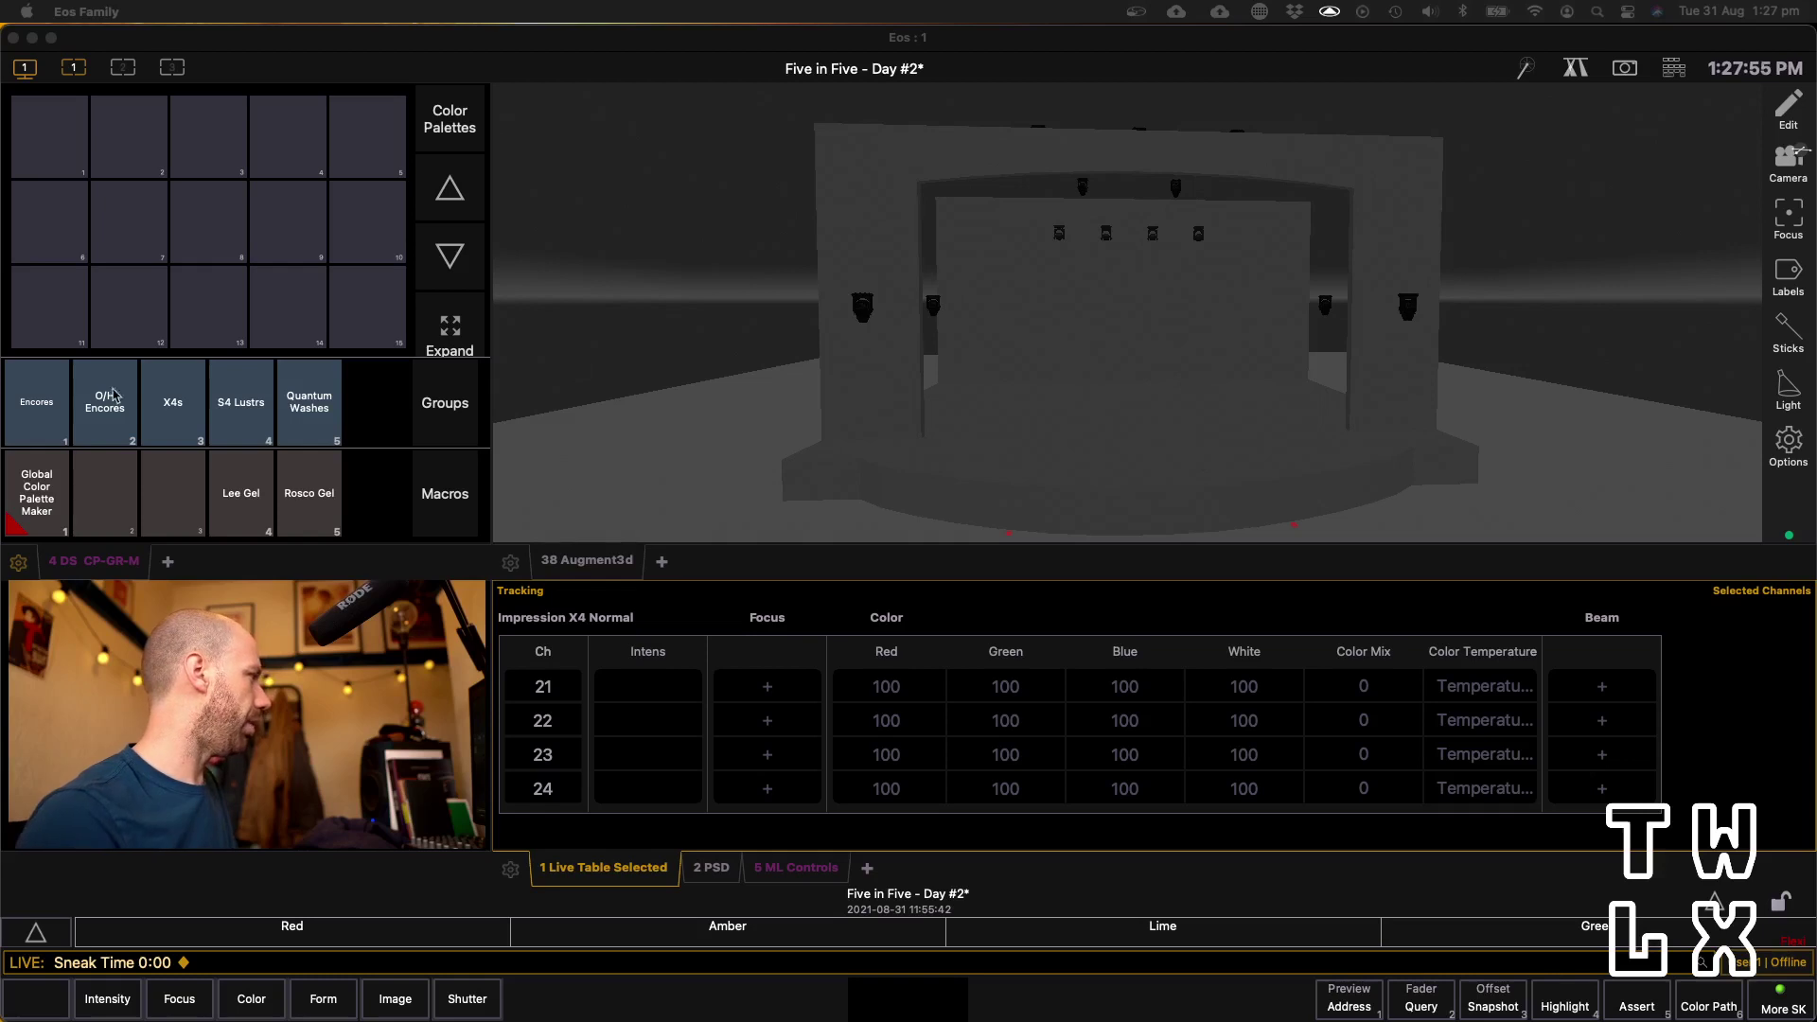
Set the O/H Encores and X4s groups to full intensity
{"action": "left_click", "coordinate": [104, 403]}
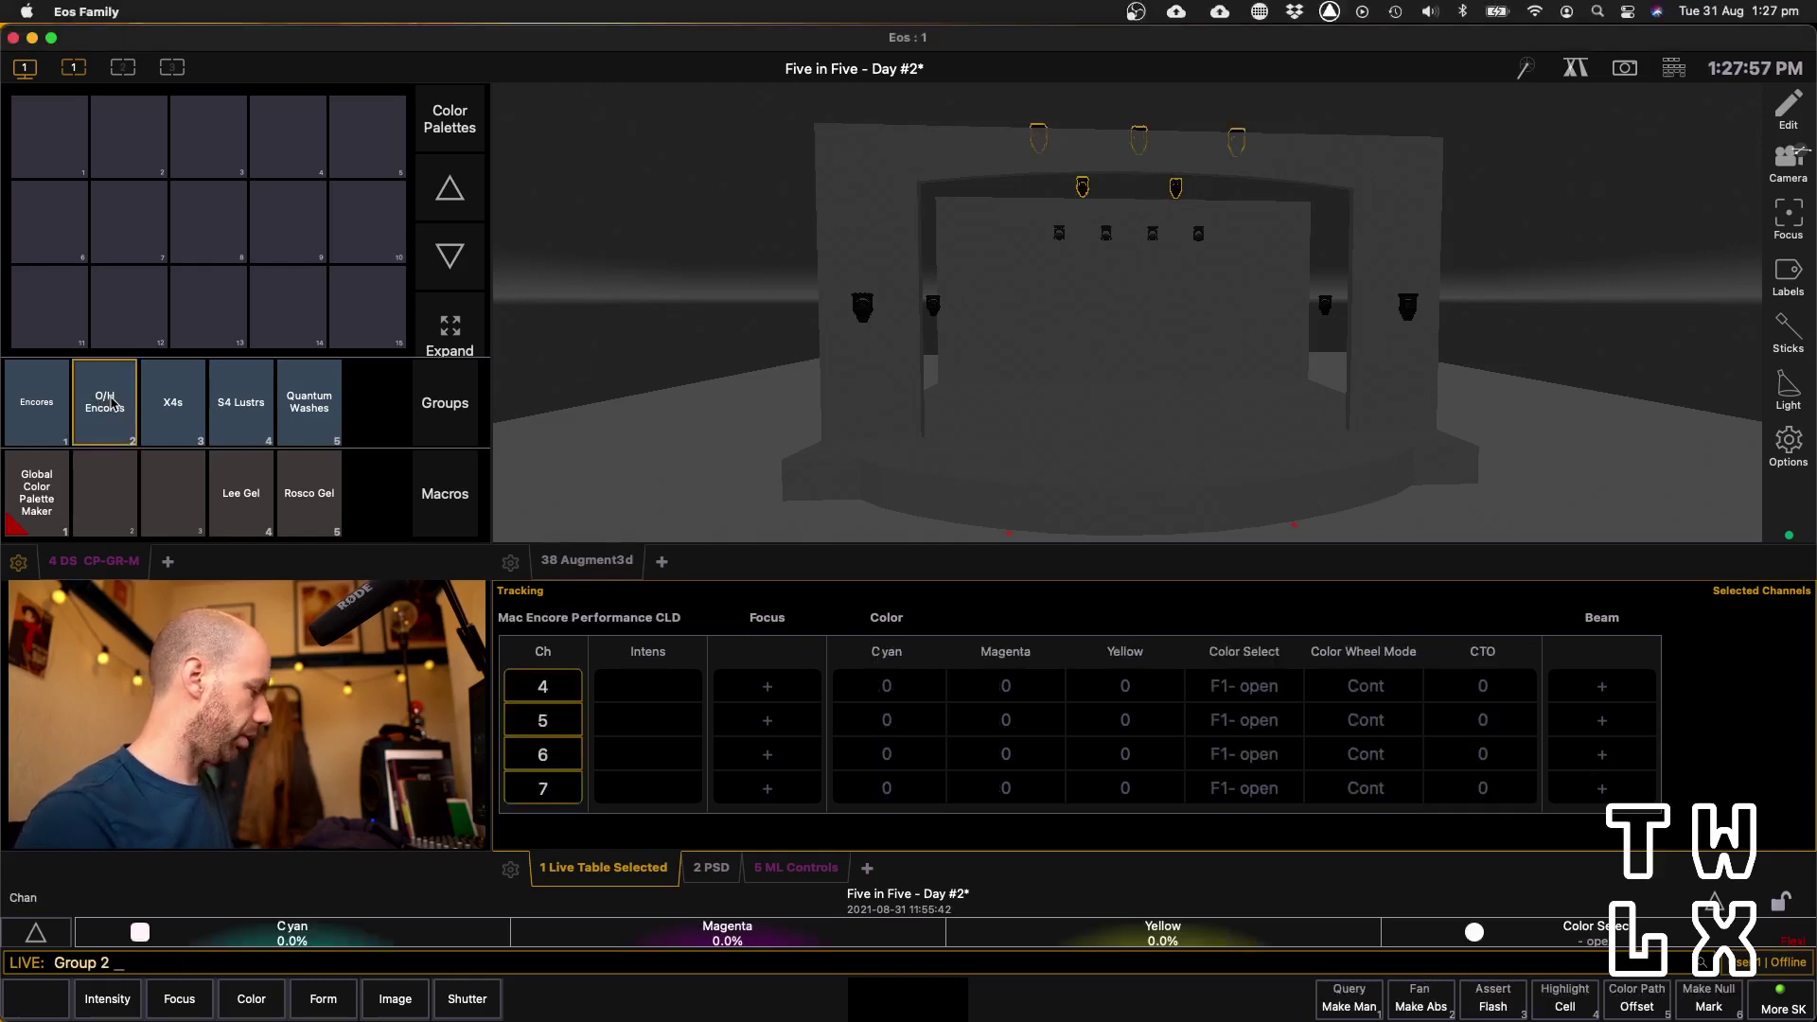
{"action": "key", "text": "f"}
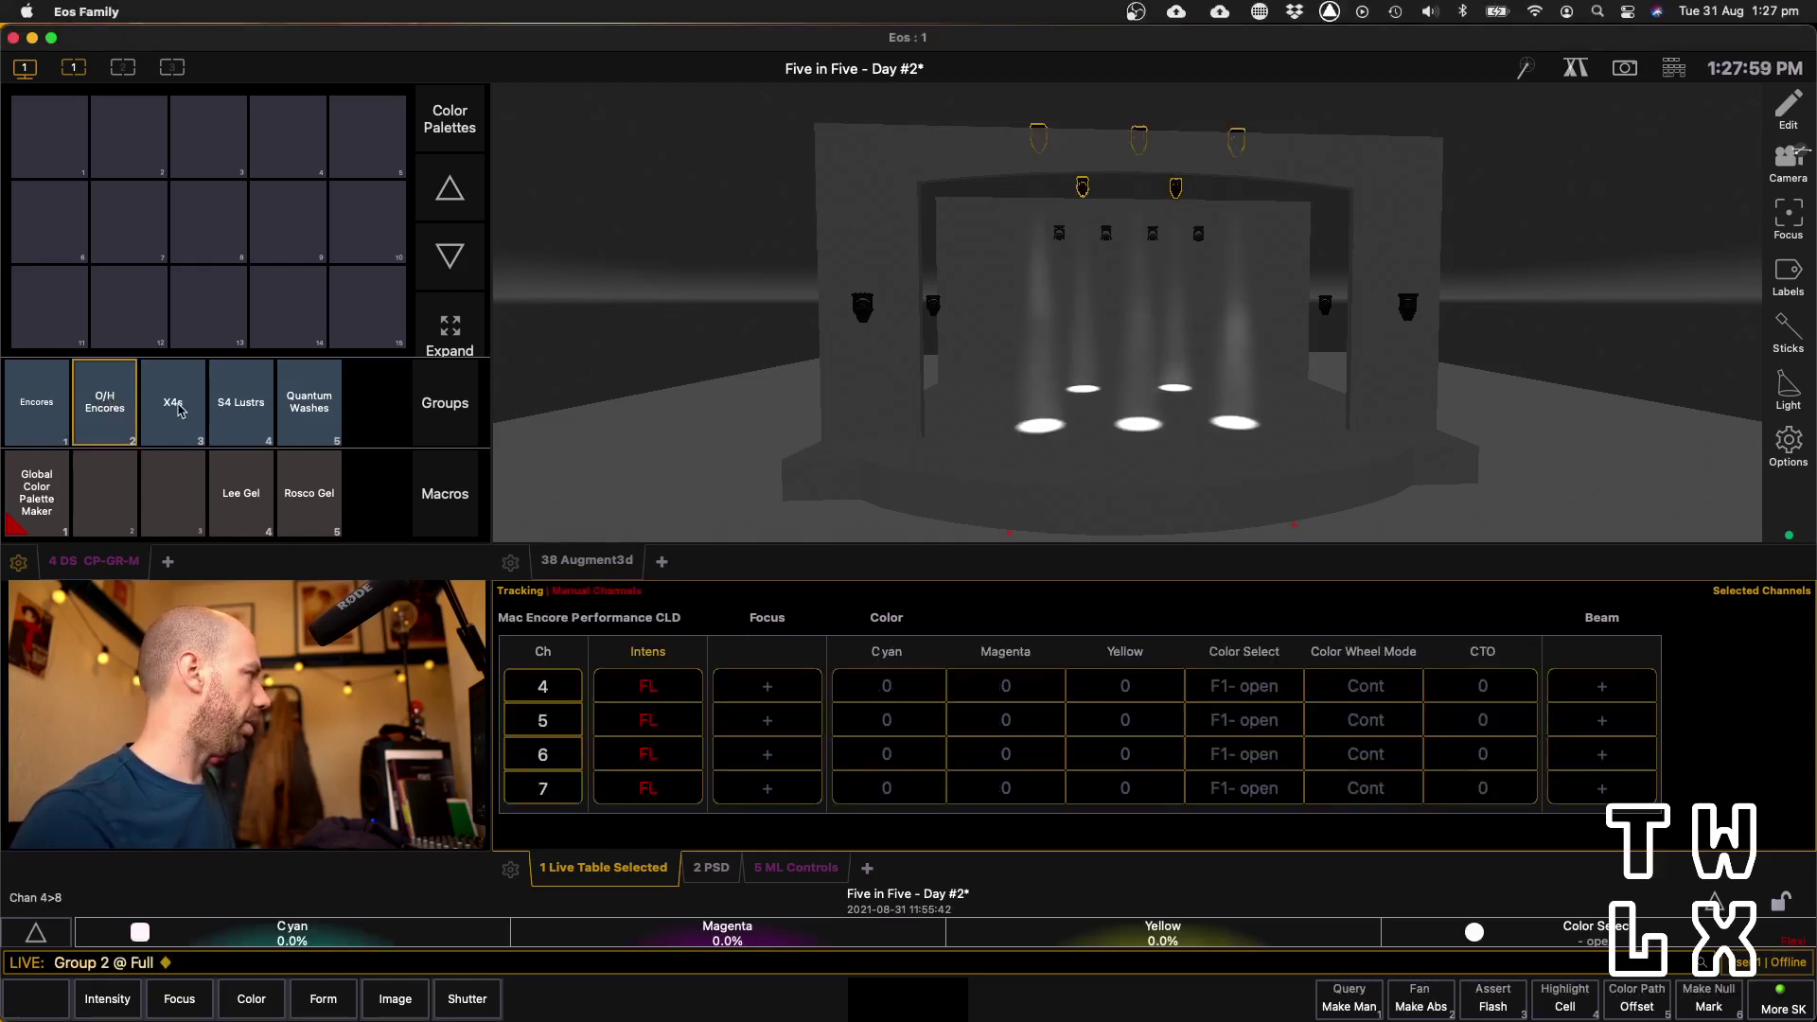
{"action": "left_click", "coordinate": [179, 410]}
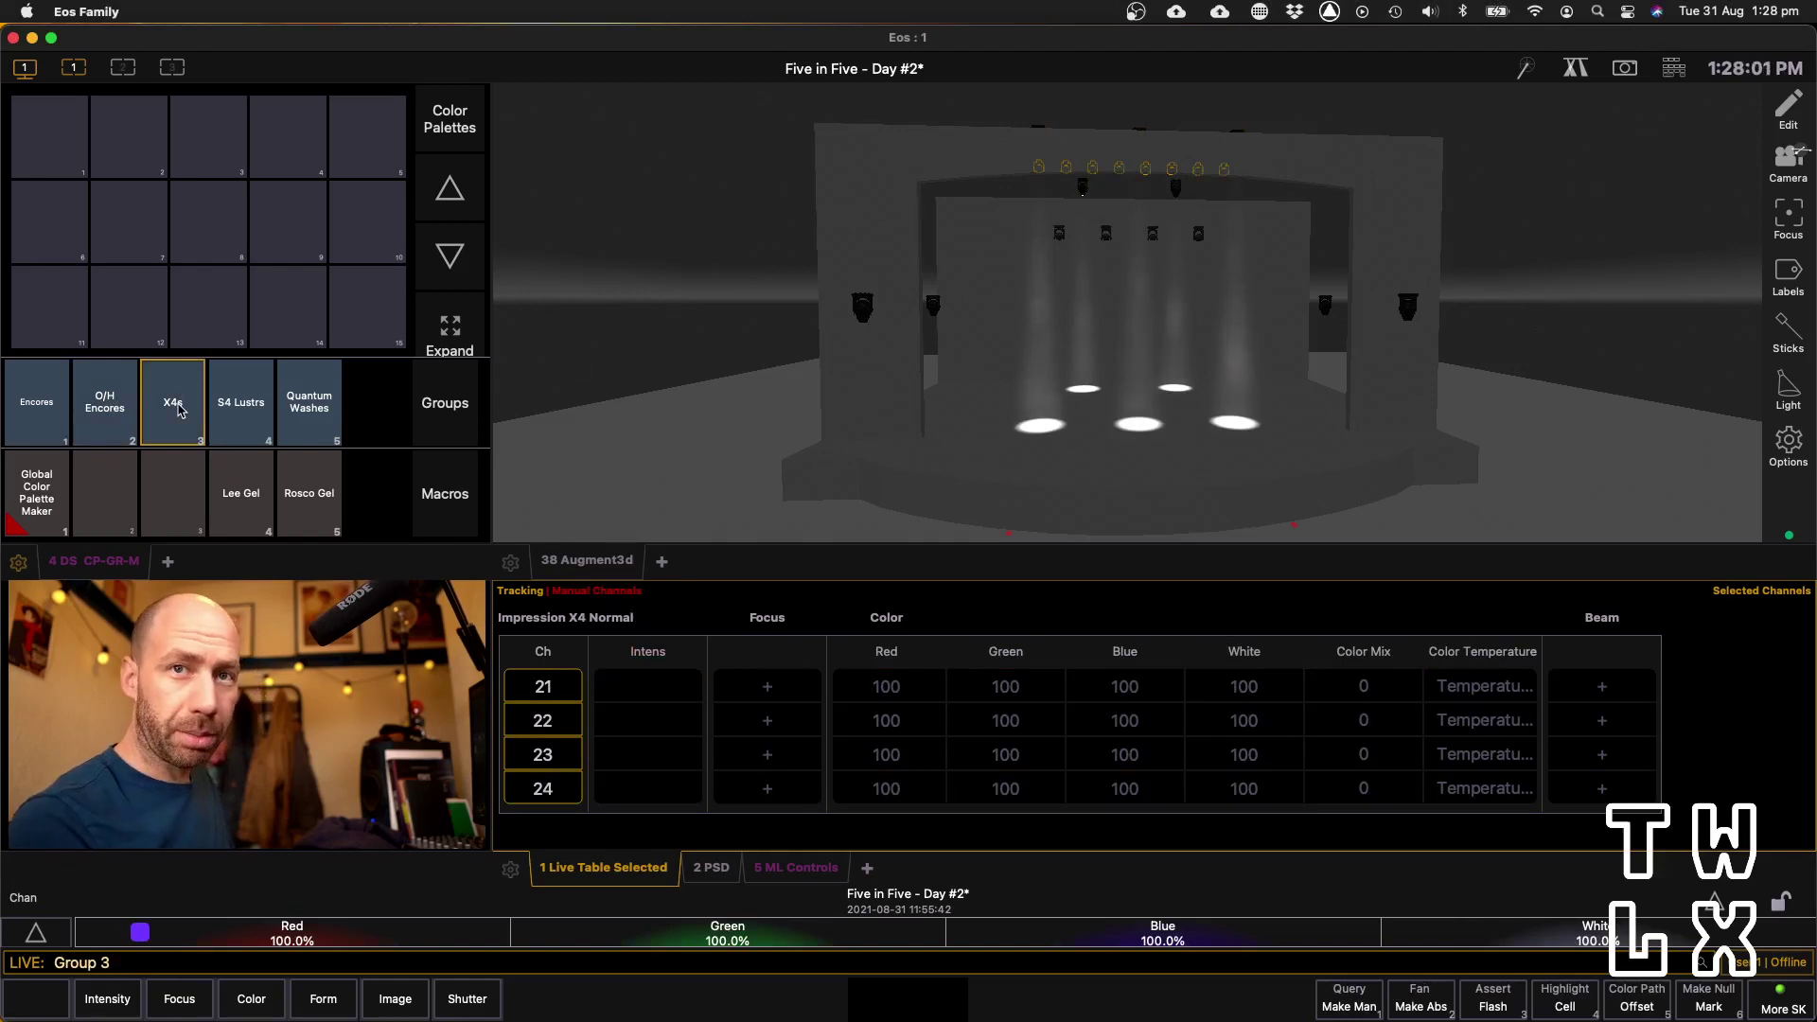
{"action": "key", "text": "f"}
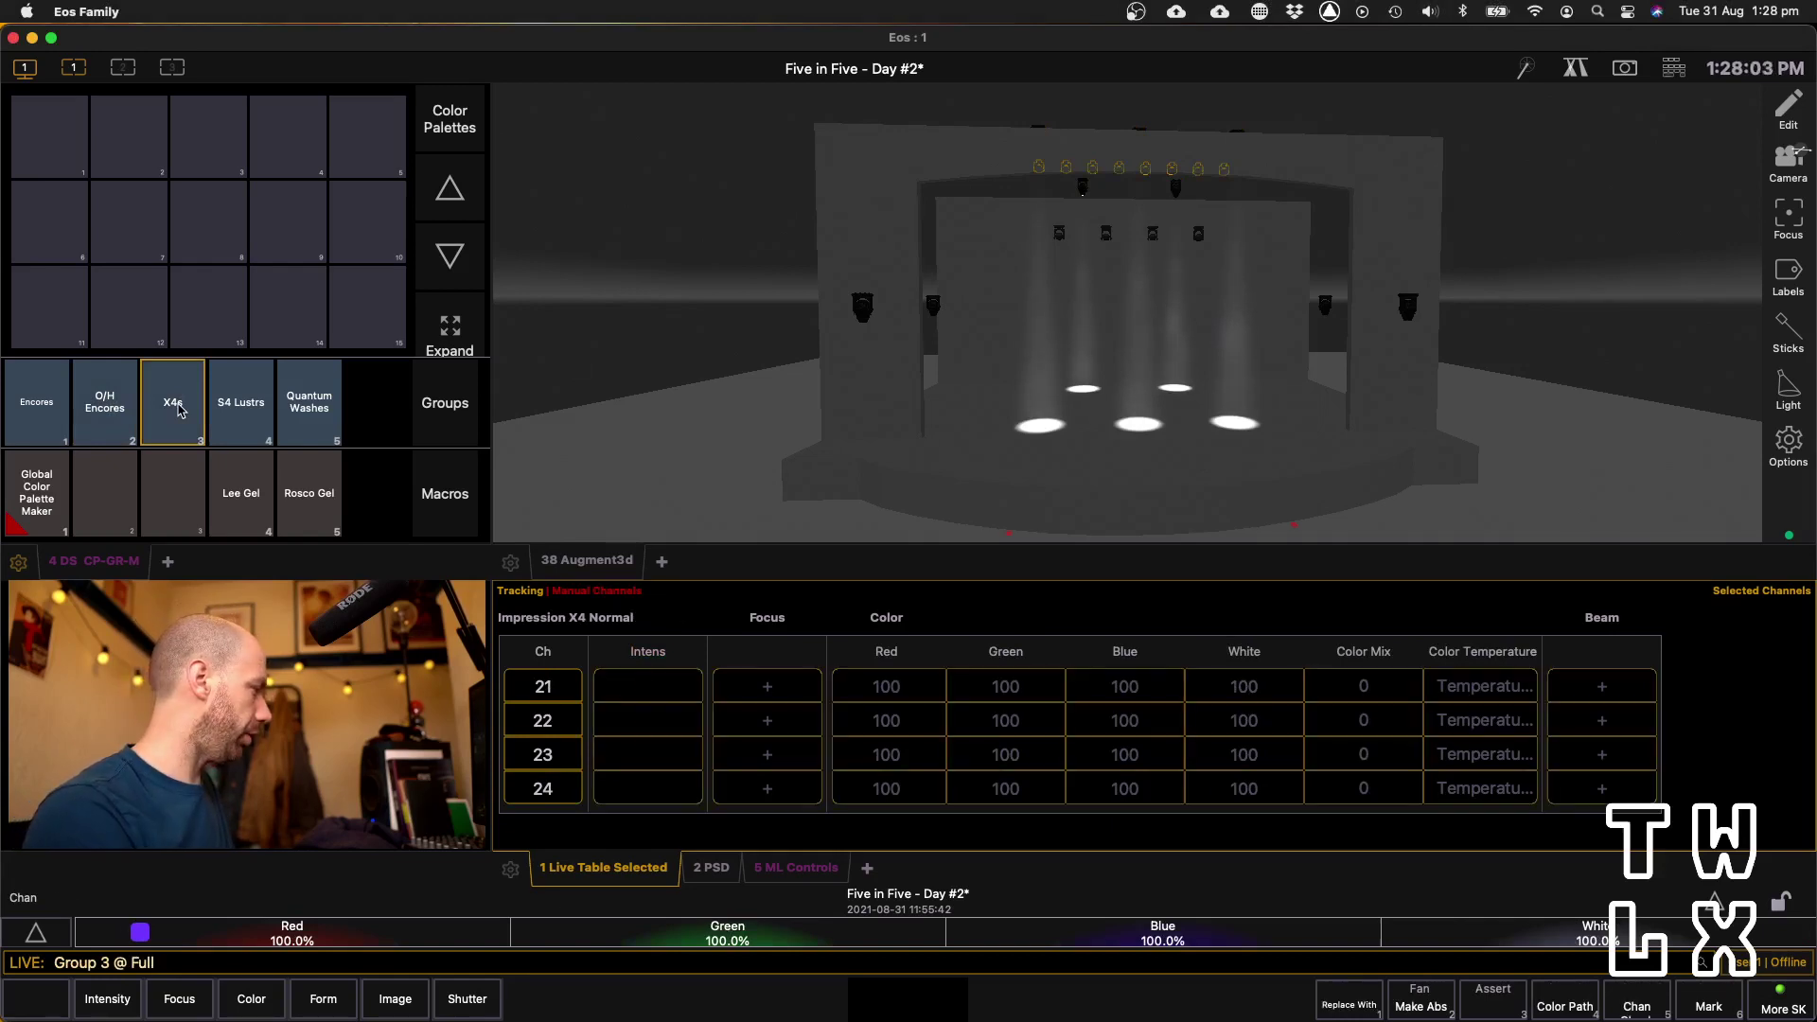
Apply Preset 1 to the X4s group
{"action": "key", "text": "p"}
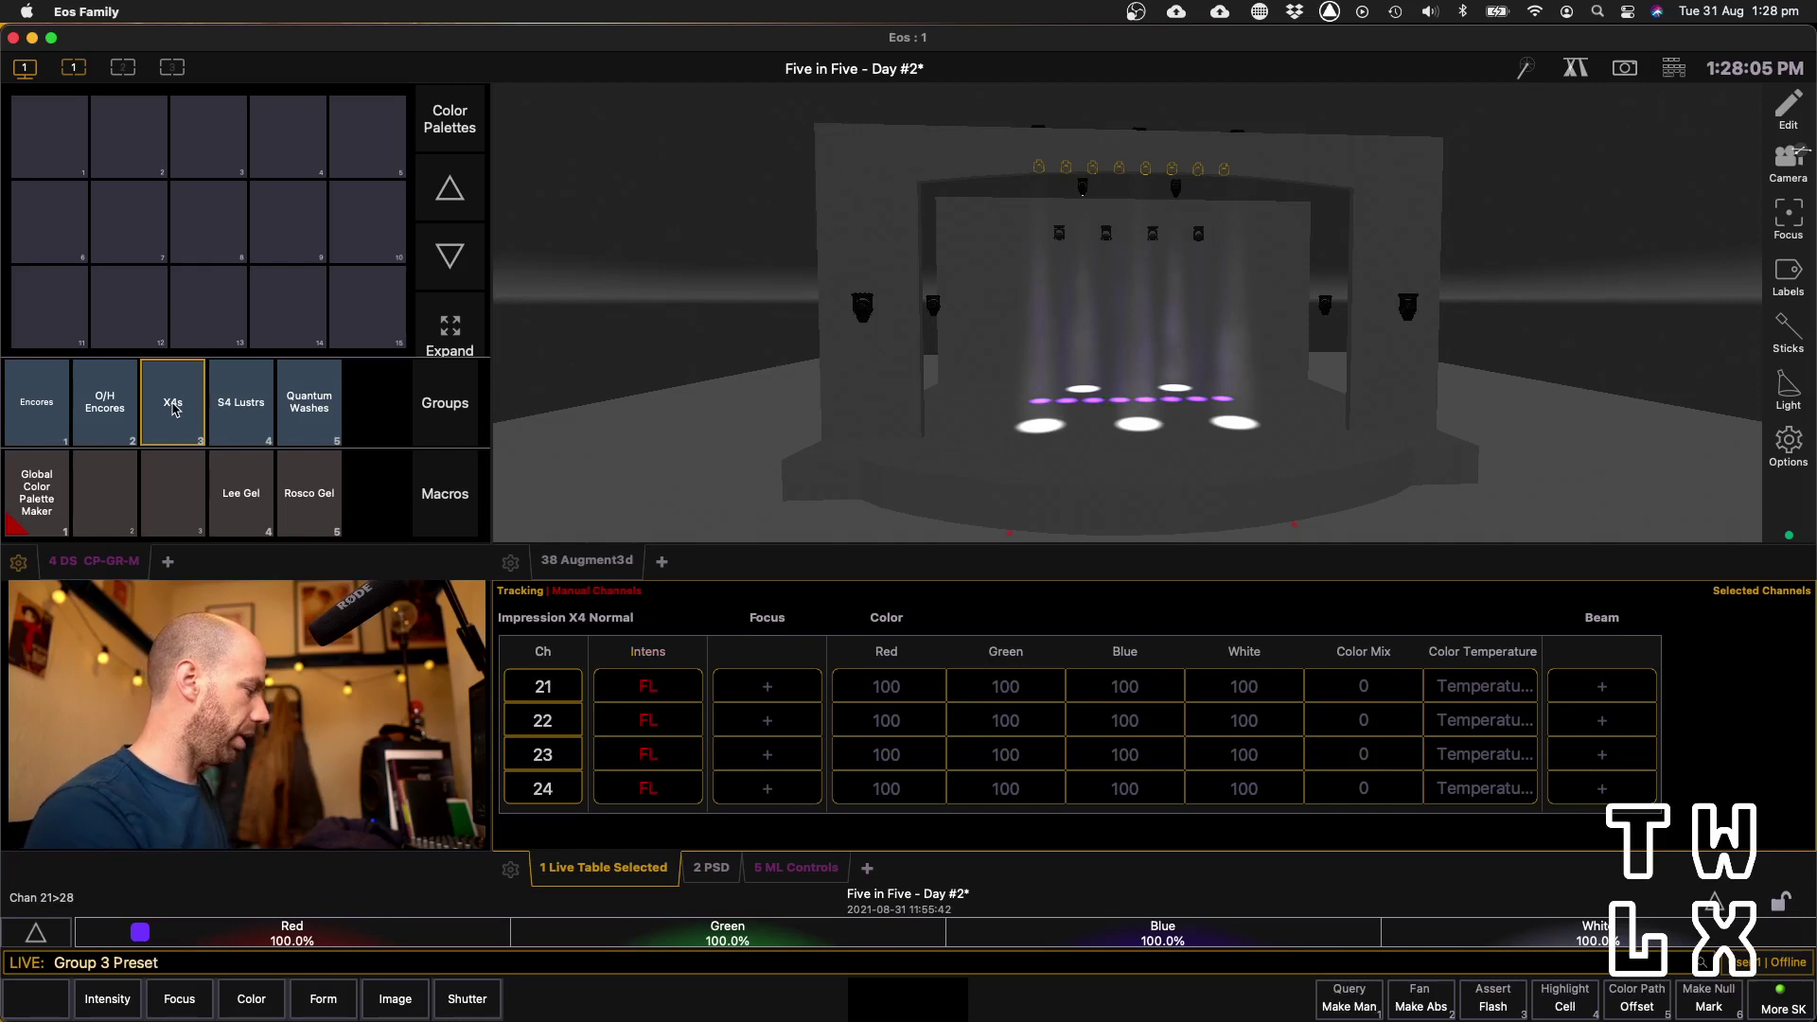
{"action": "key", "text": "1"}
{"action": "key", "text": "Return"}
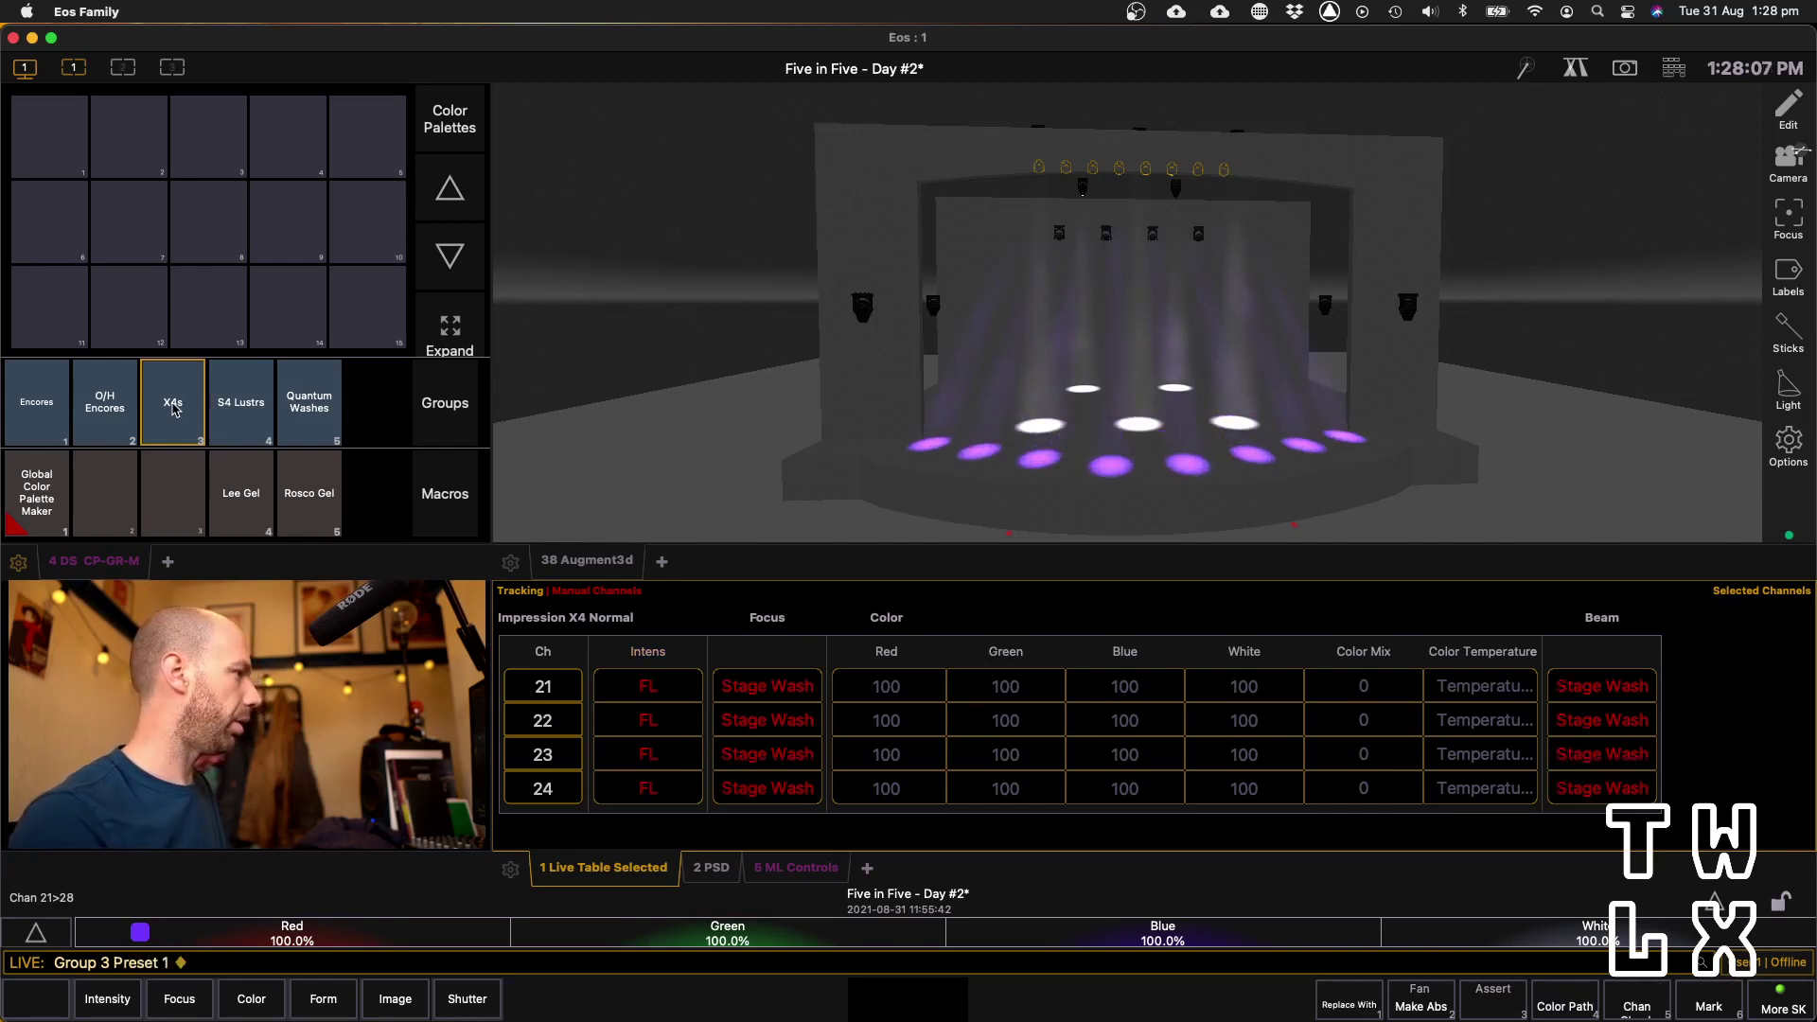
Set channels 41 through 44 to full intensity and apply Preset 1 to them
{"action": "key", "text": "4"}
{"action": "key", "text": "1"}
{"action": "key", "text": "t"}
{"action": "key", "text": "4"}
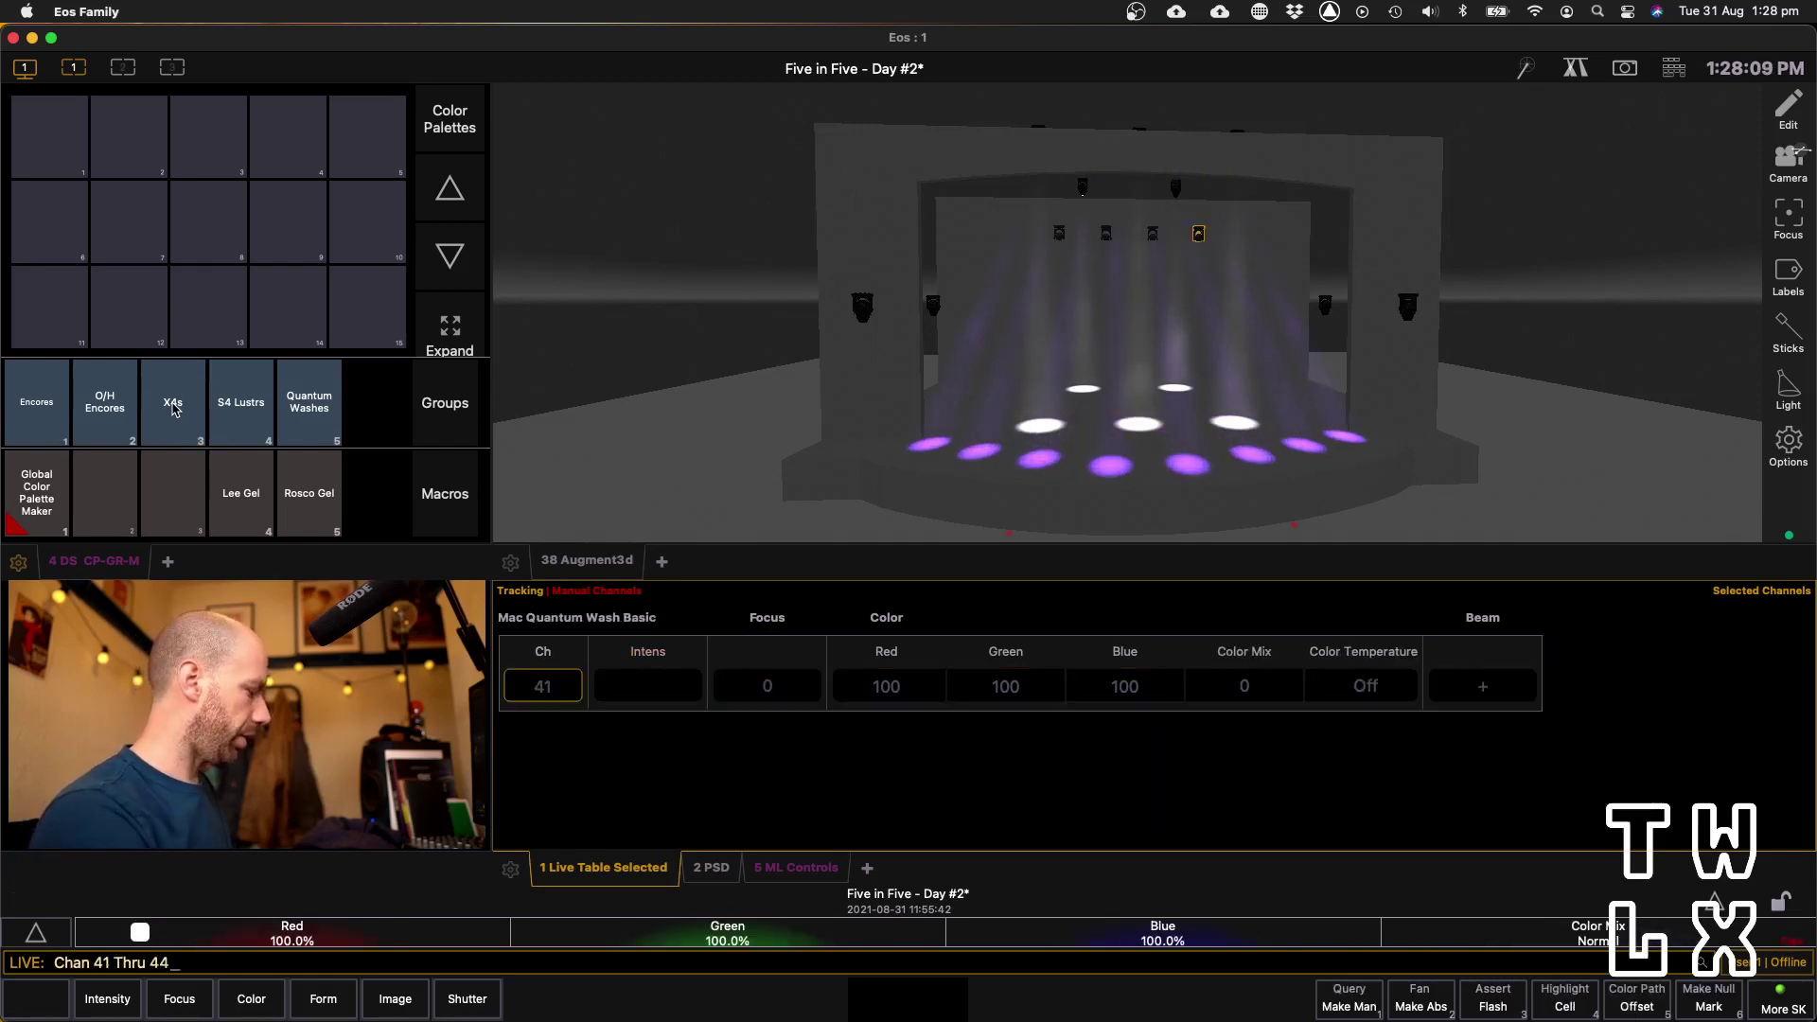
{"action": "key", "text": "a"}
{"action": "key", "text": "f"}
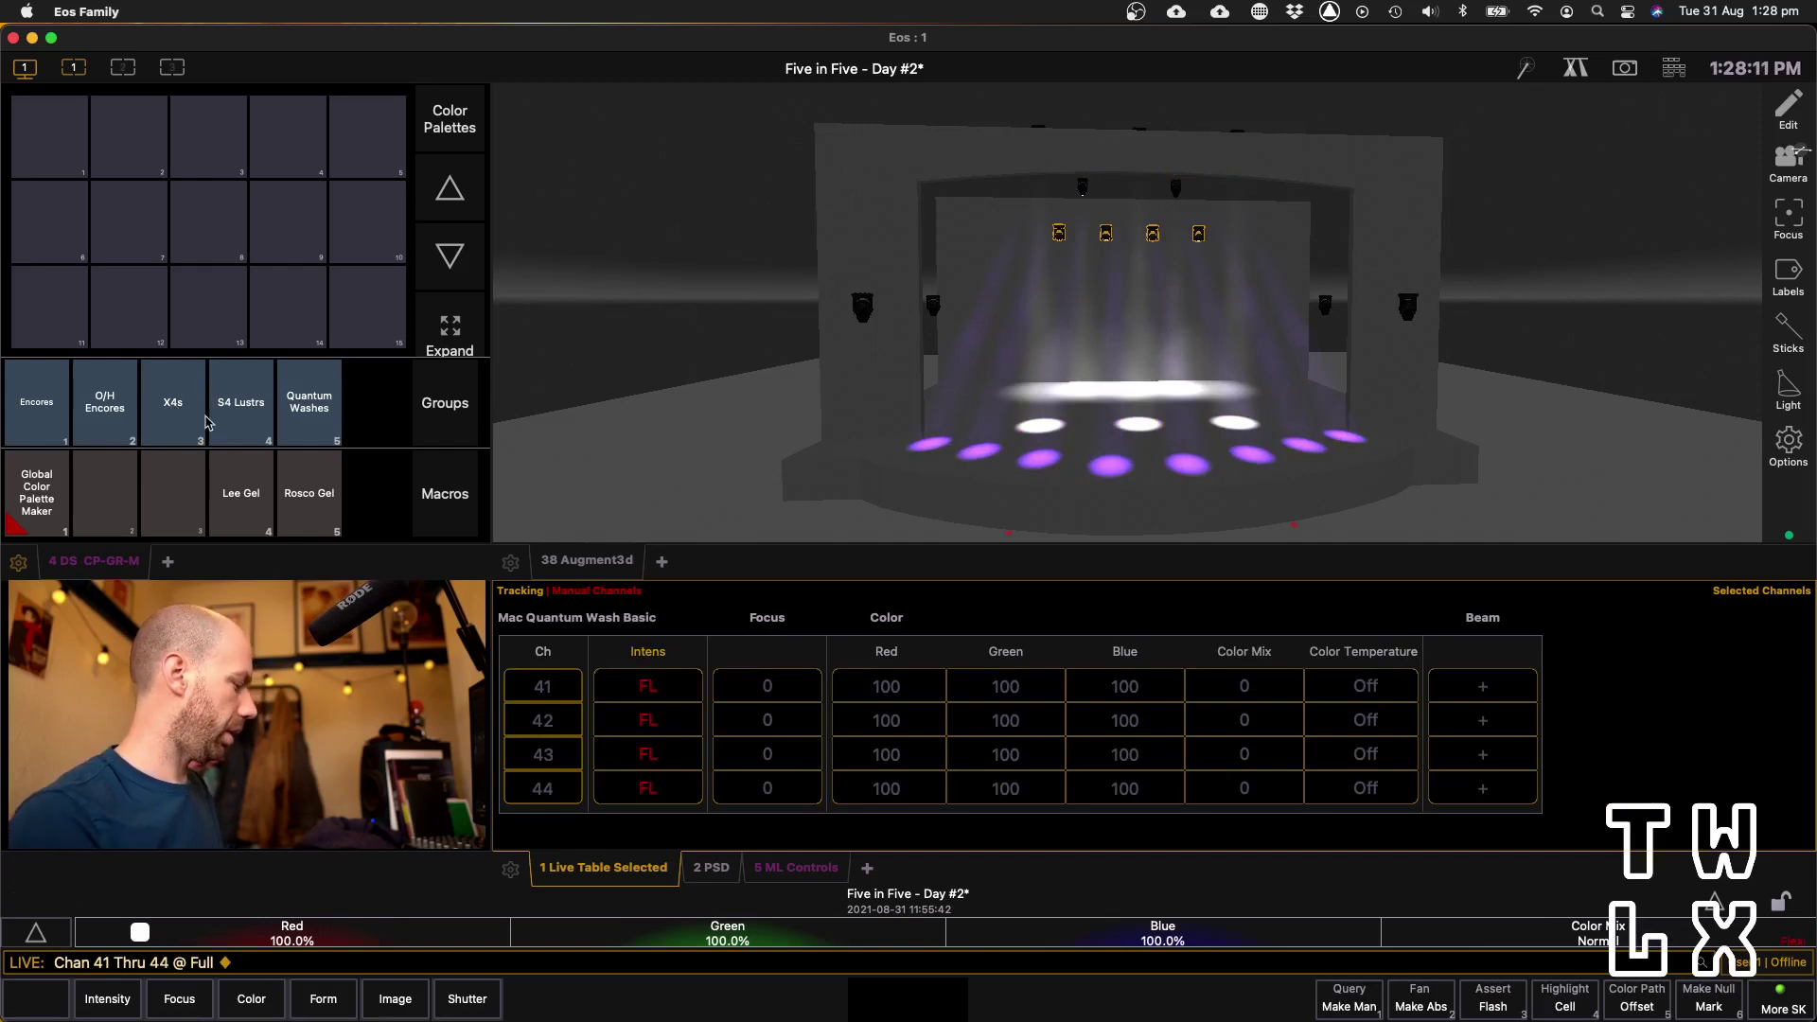
{"action": "key", "text": "p"}
{"action": "key", "text": "1"}
{"action": "key", "text": "Return"}
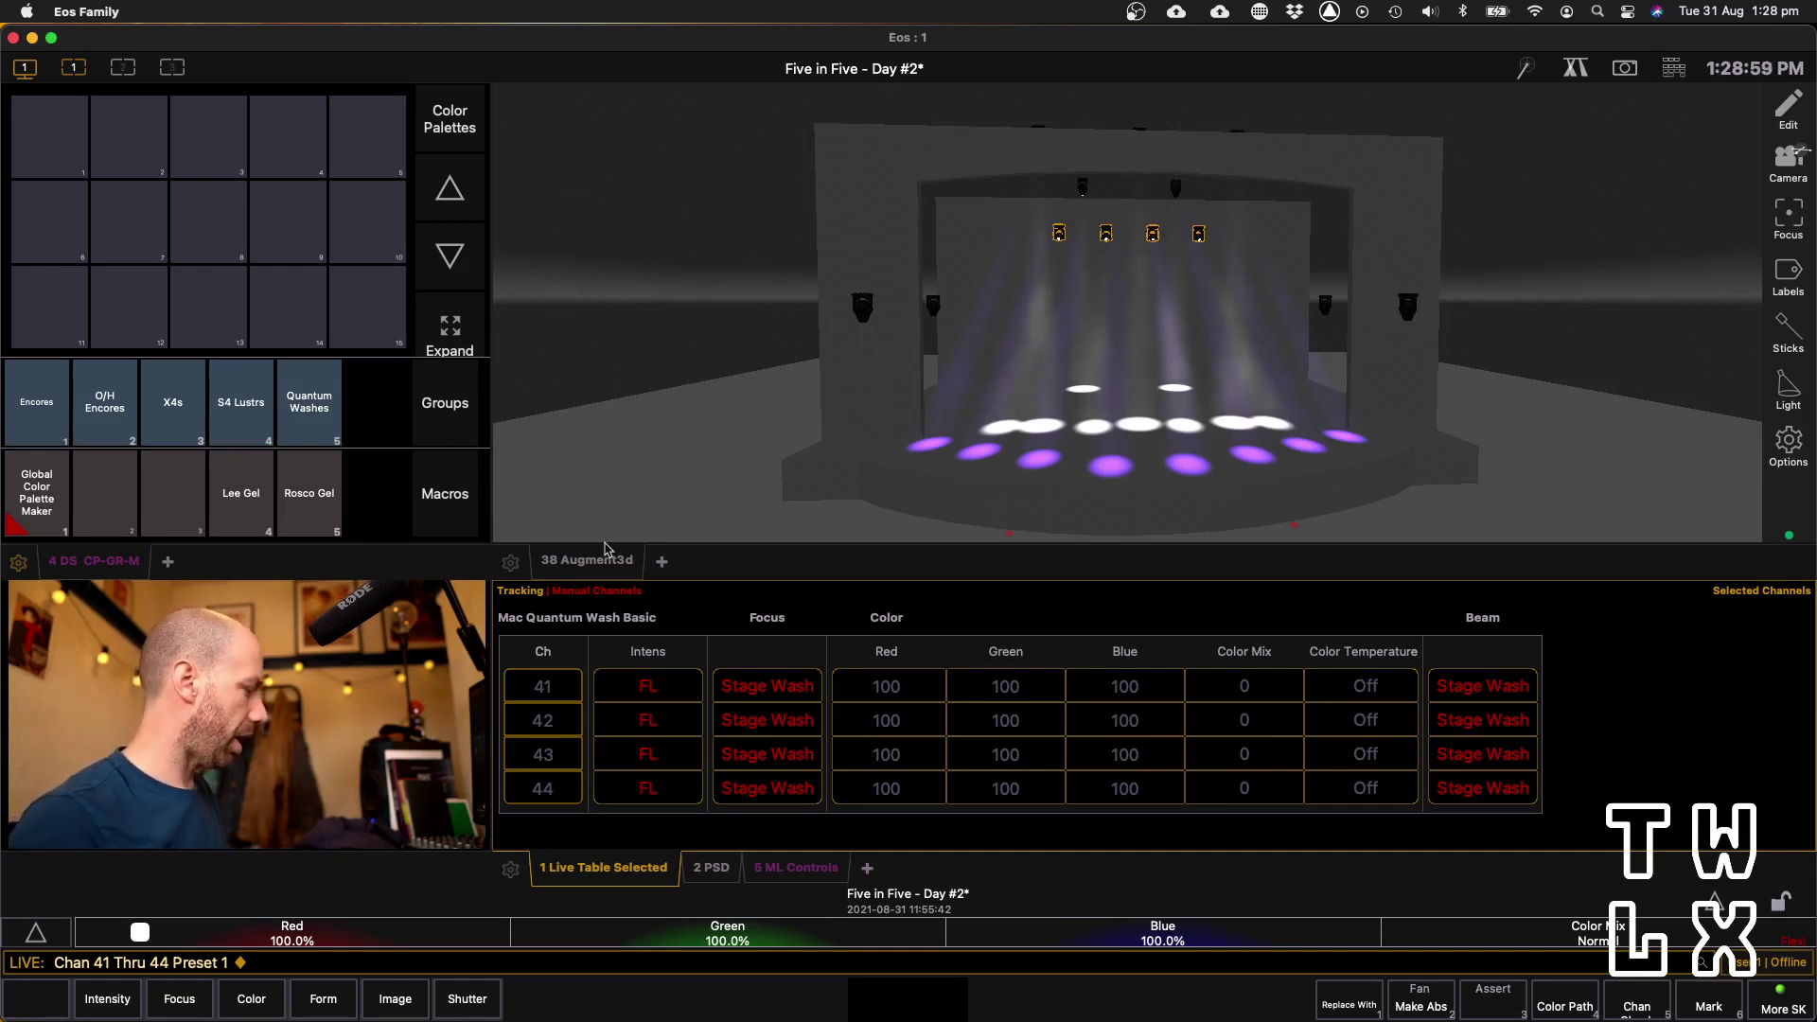
Set channel 41's color to Lee gel 200 using the gel reference 3/200
{"action": "type", "text": "41"}
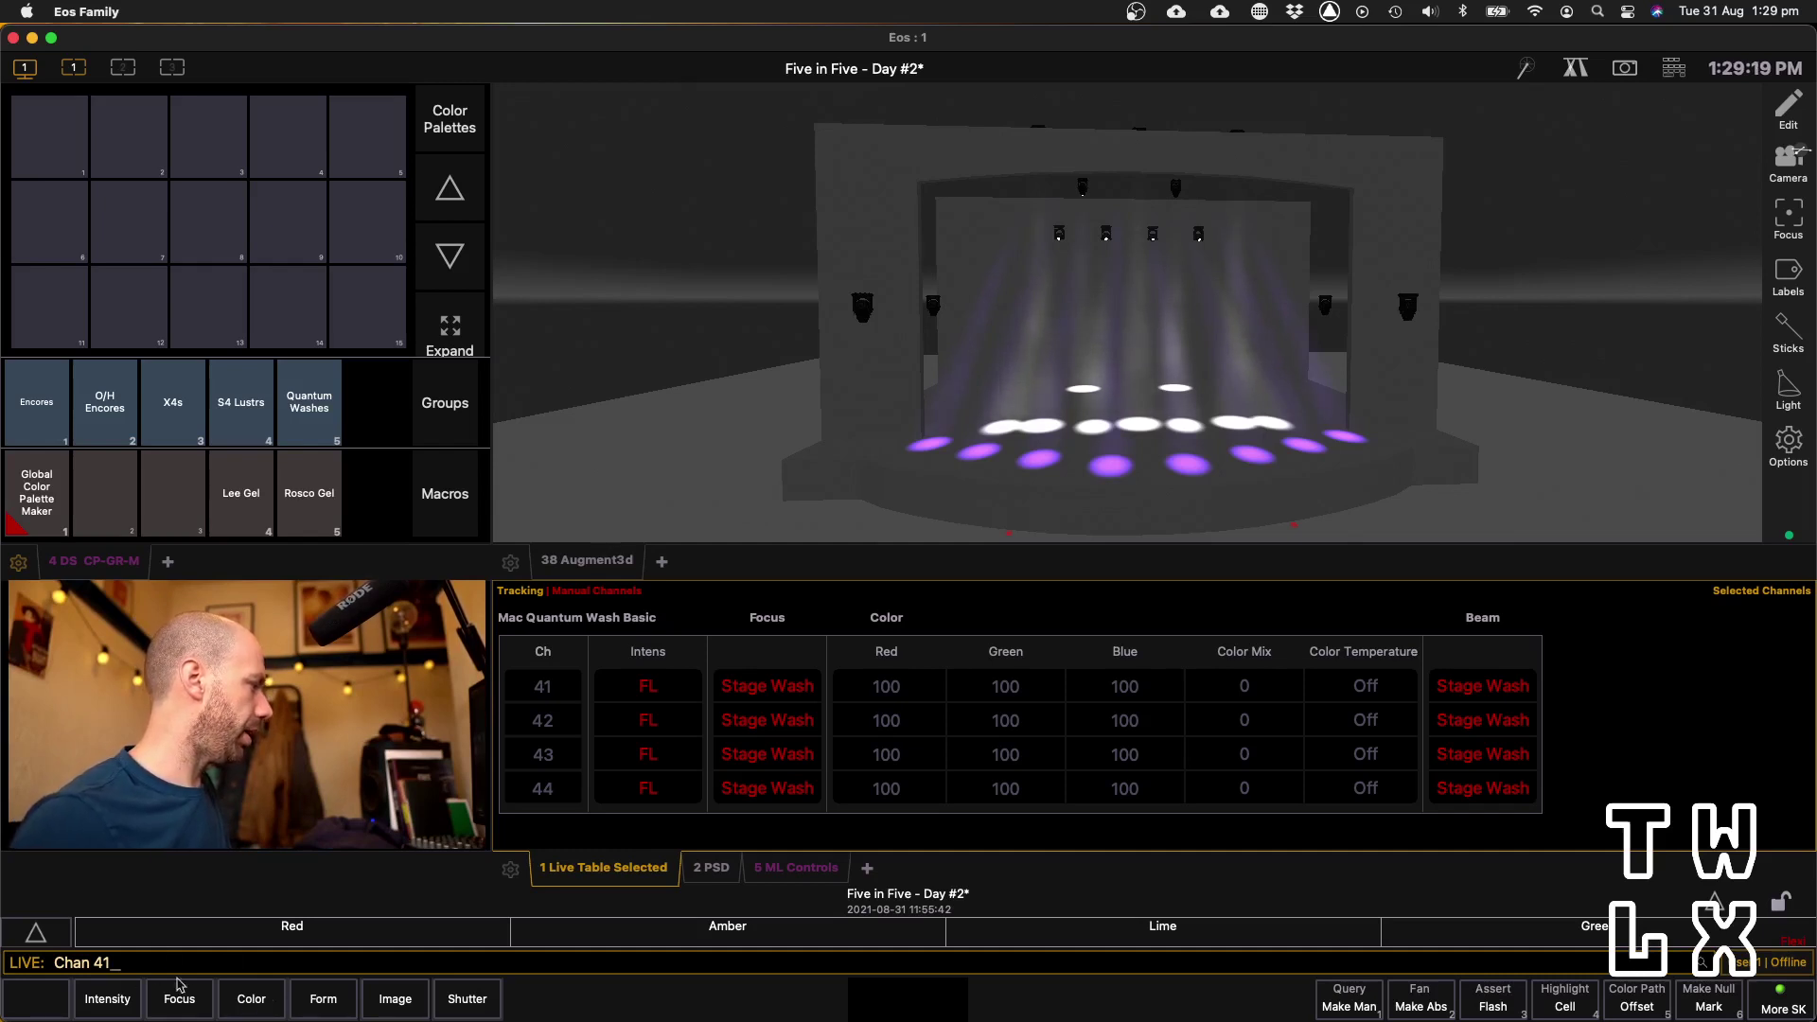
{"action": "left_click", "coordinate": [255, 998]}
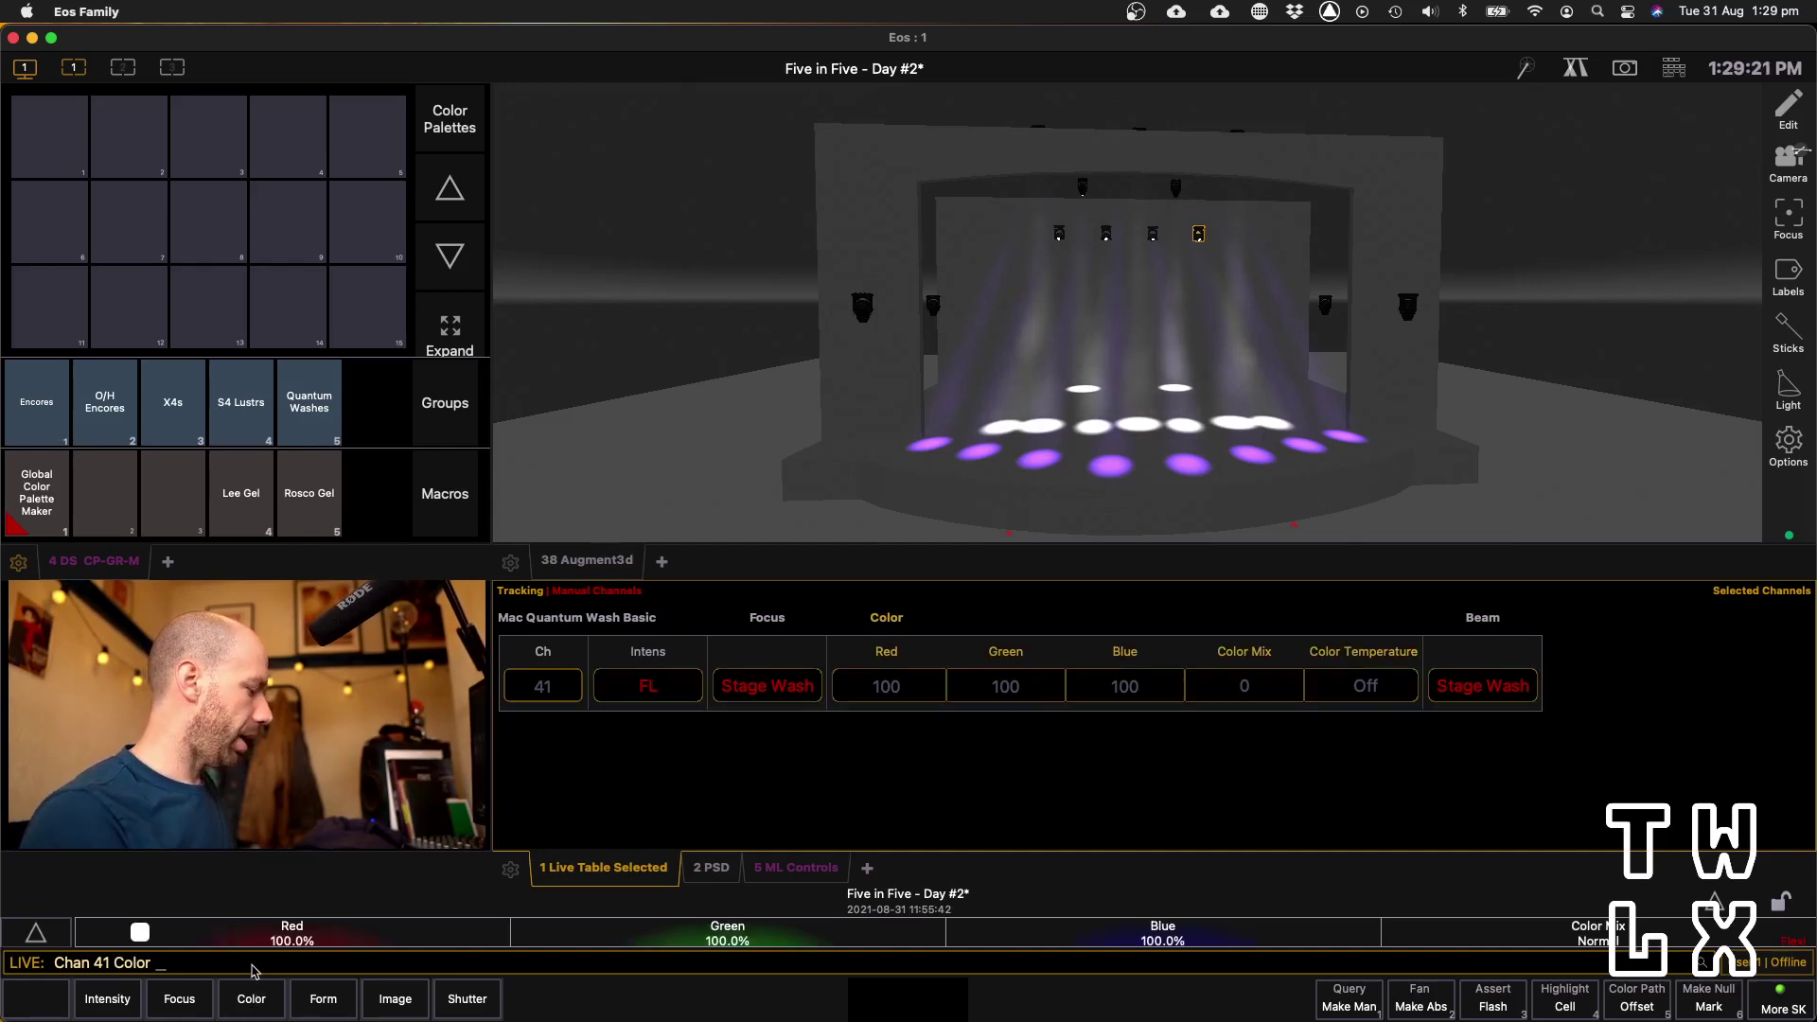
{"action": "type", "text": "3/"}
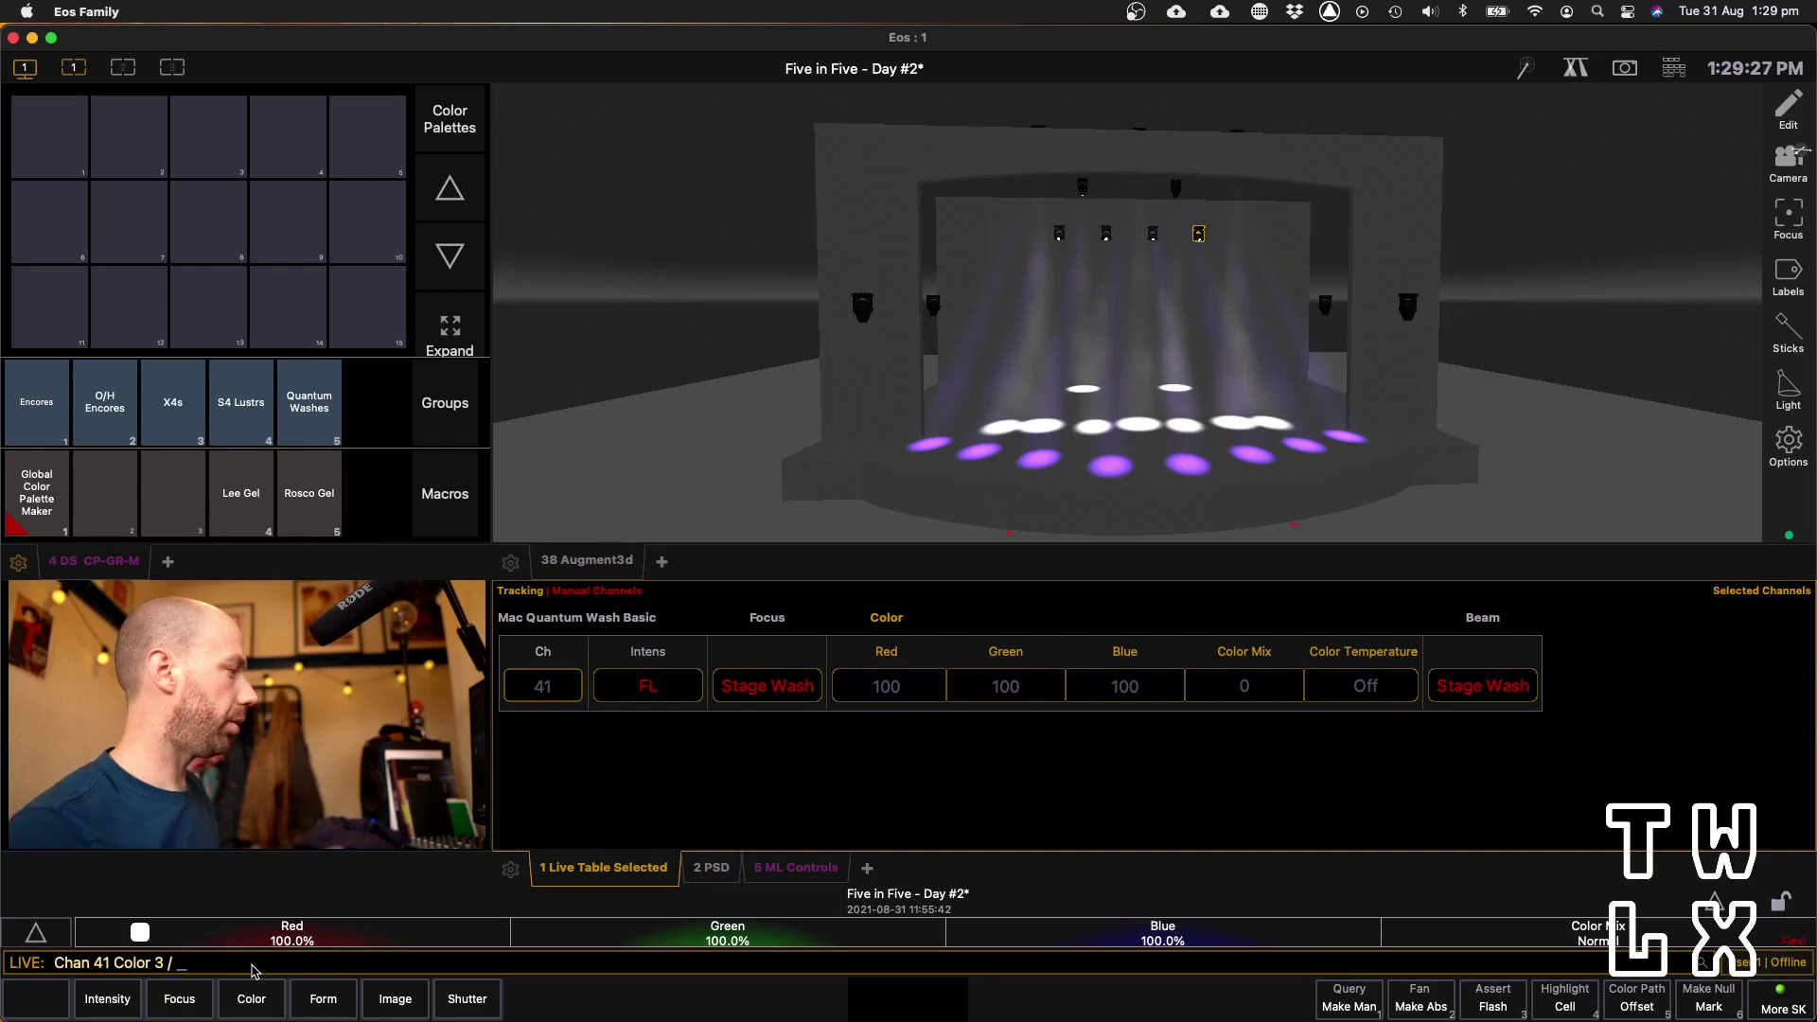
{"action": "type", "text": "200"}
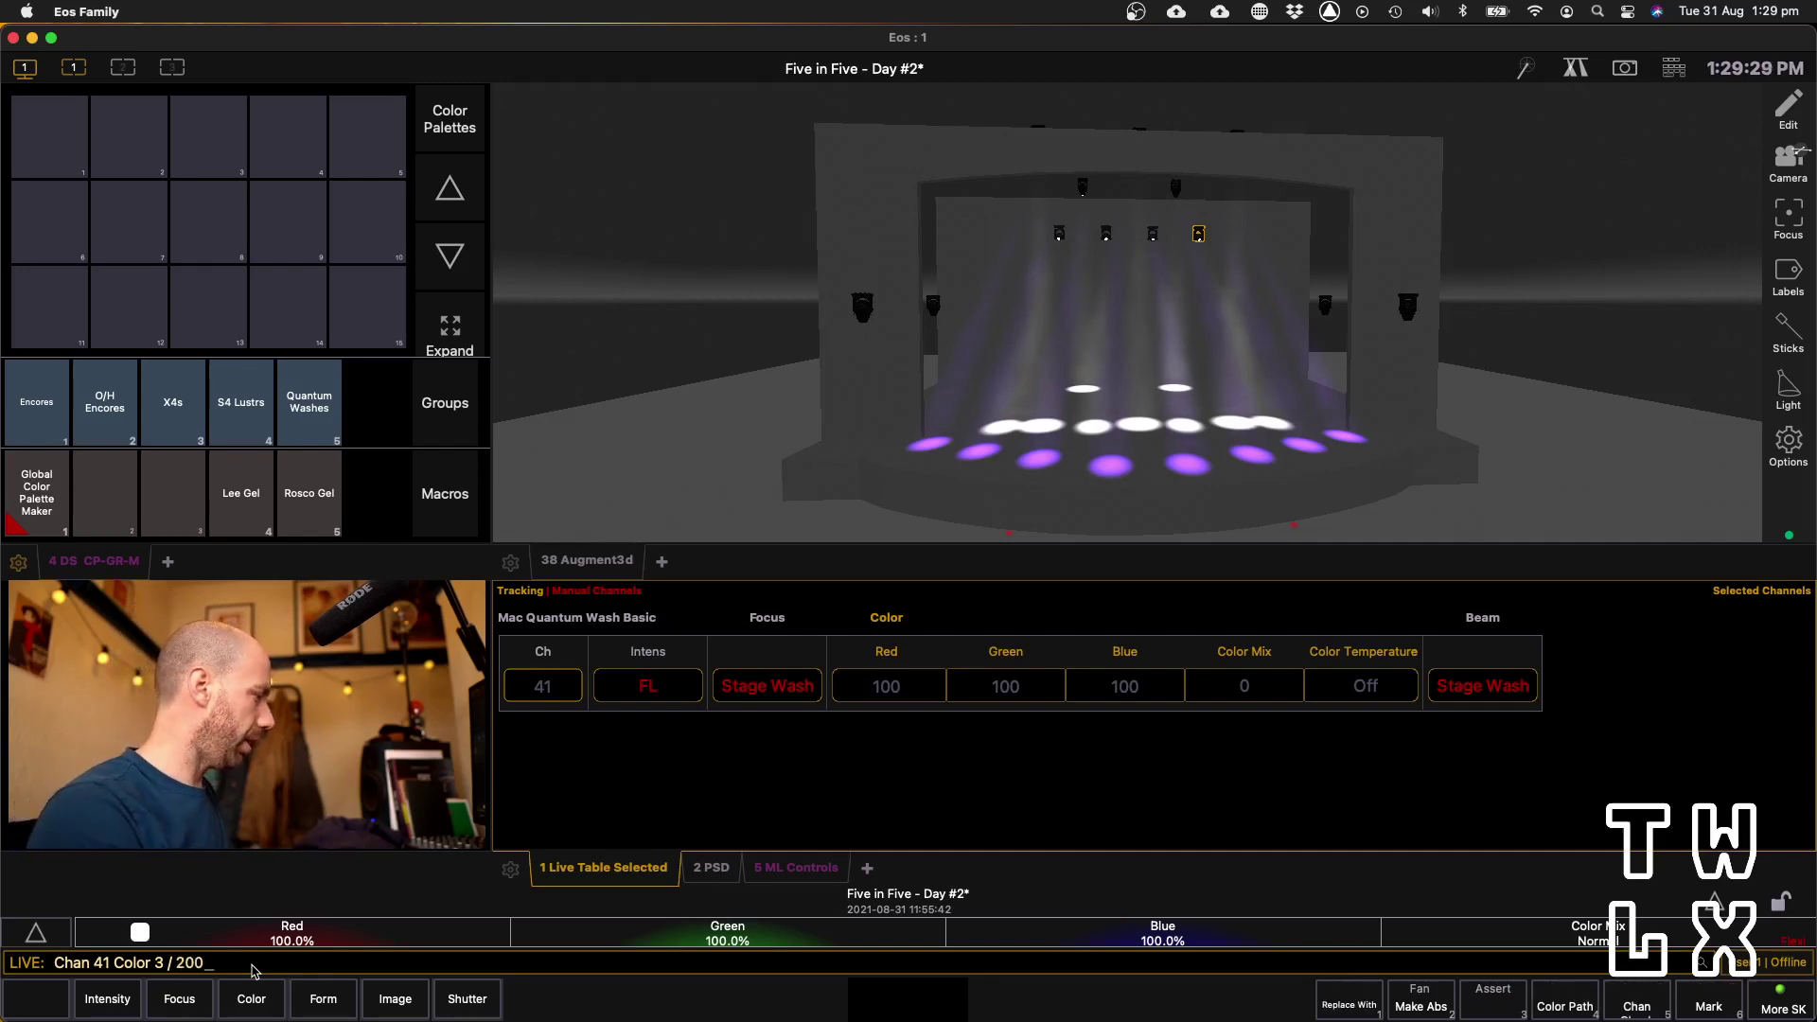
{"action": "key", "text": "Return"}
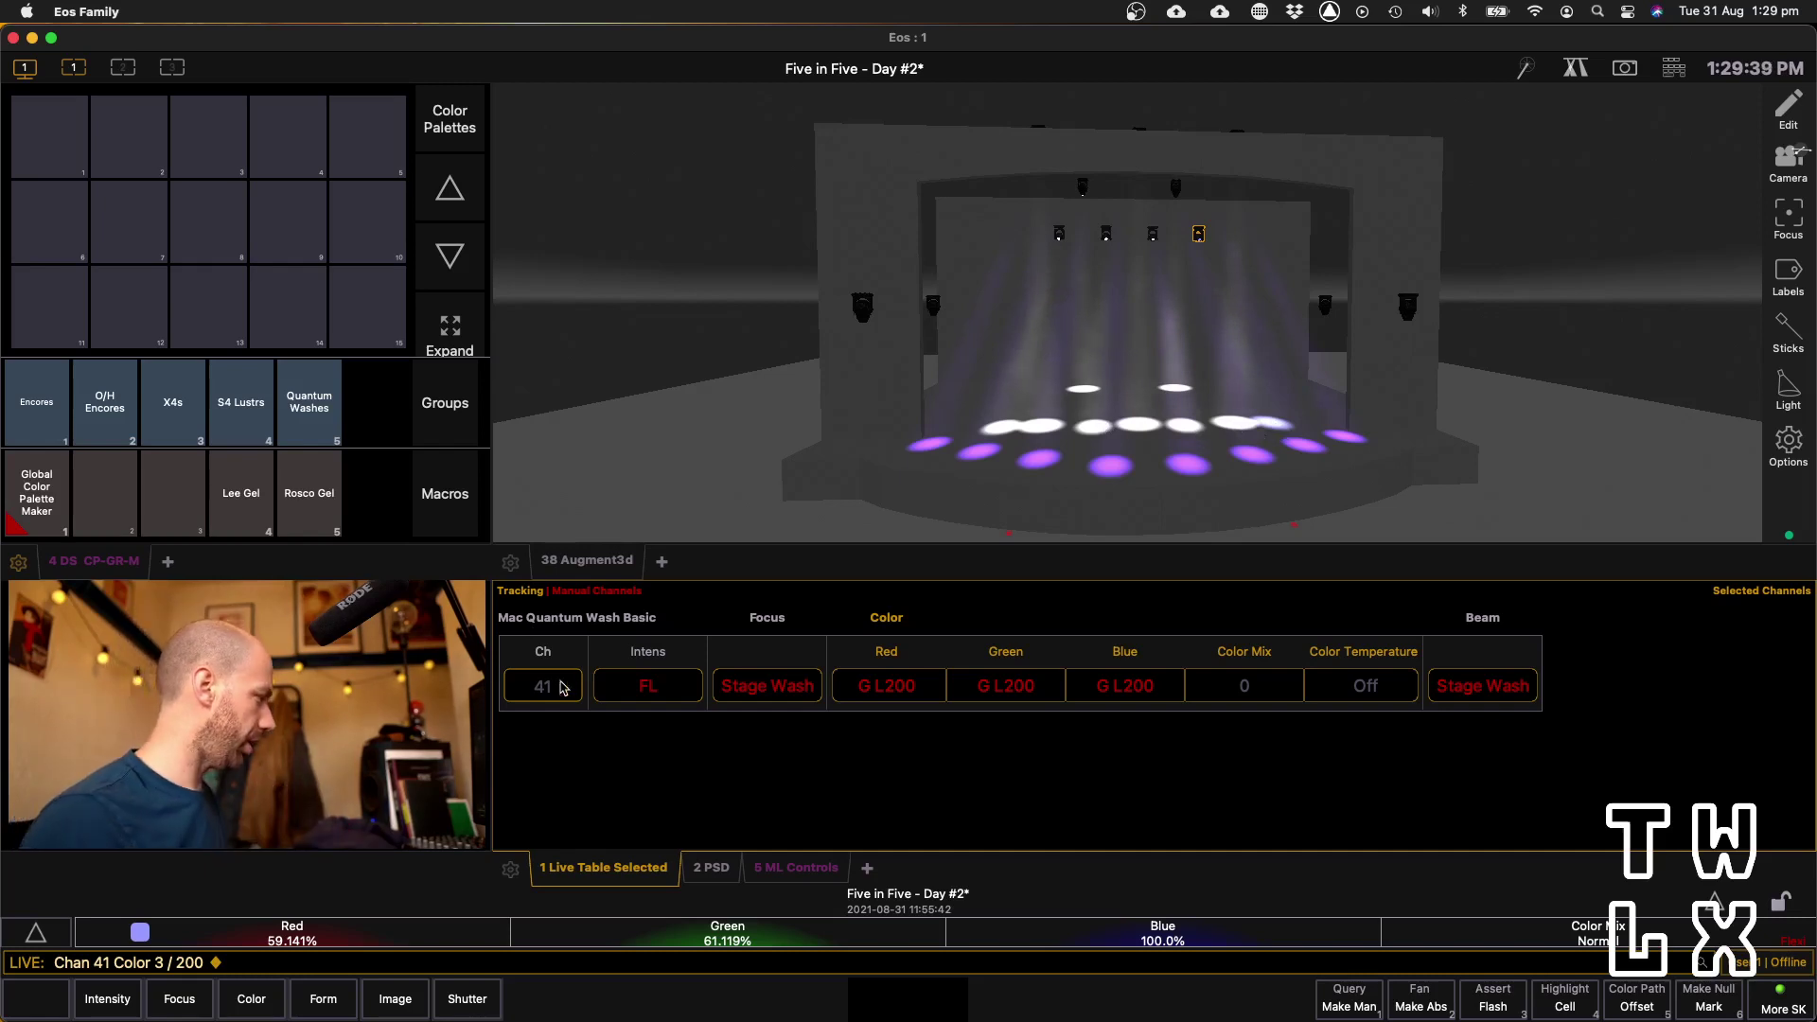
Change channel 41's color to Lee gel 106 using the gel reference 3/106
{"action": "left_click", "coordinate": [253, 995]}
{"action": "type", "text": "3/106"}
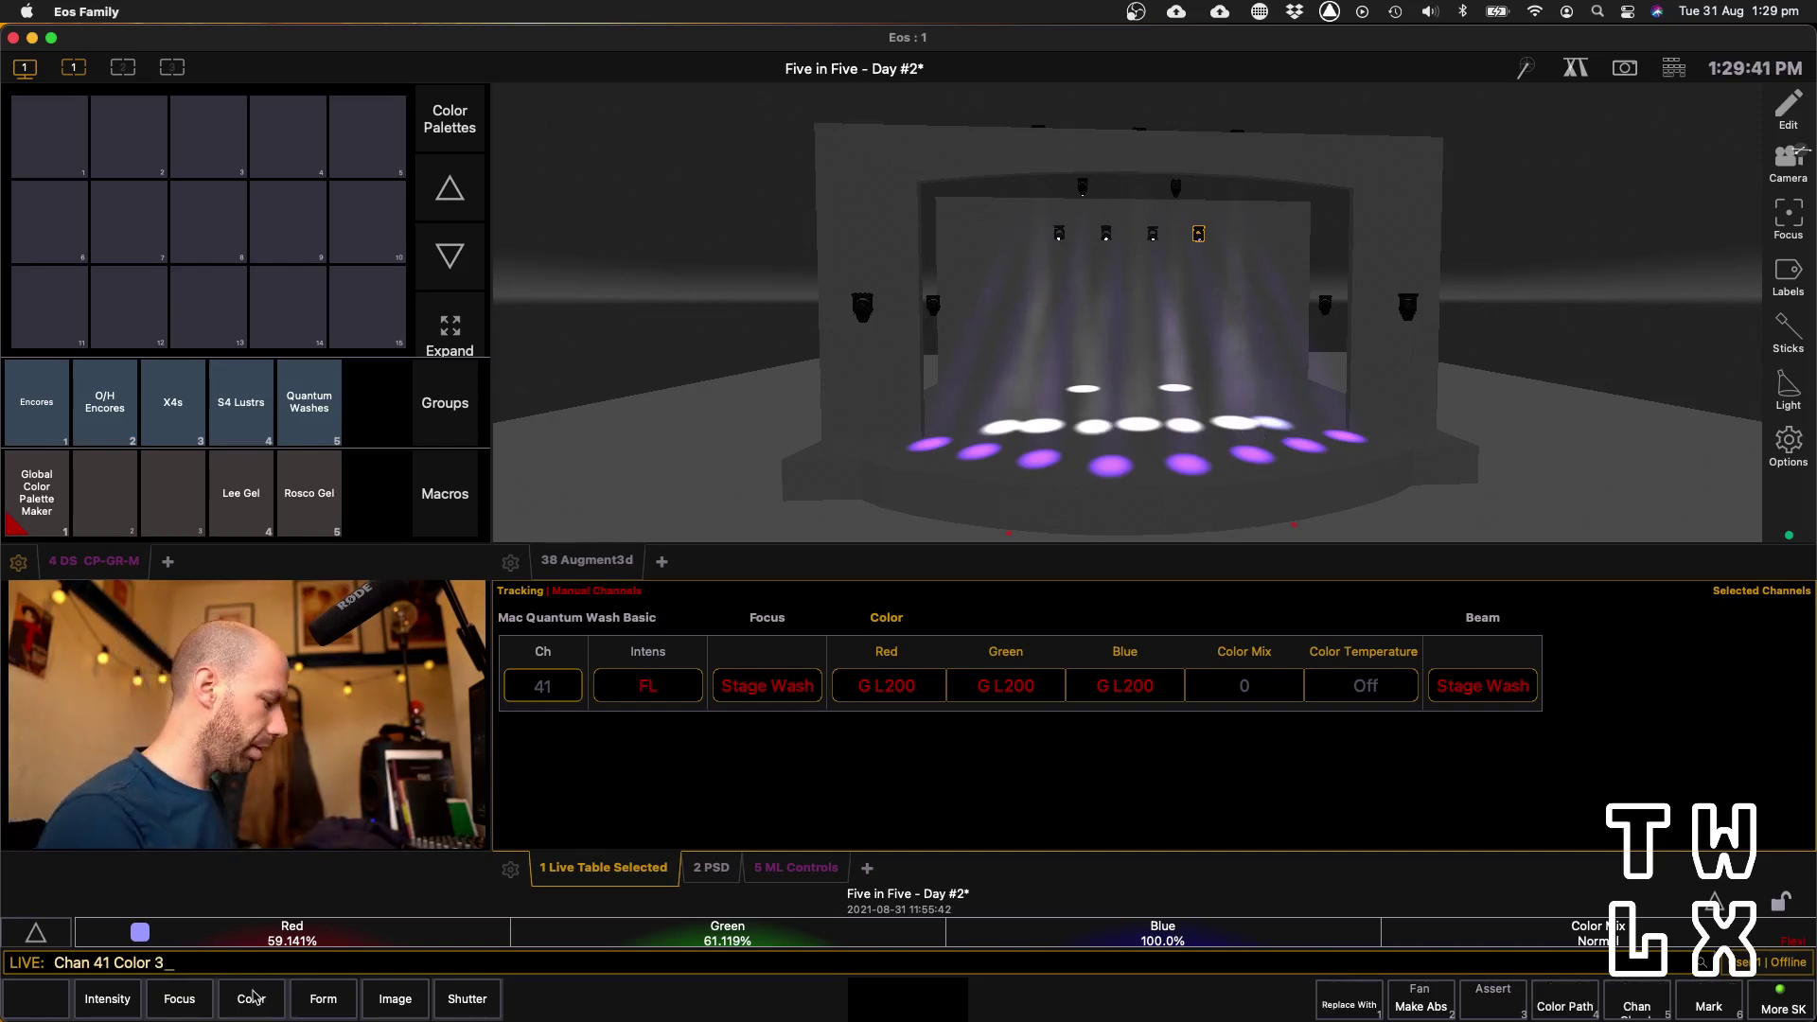
{"action": "key", "text": "Return"}
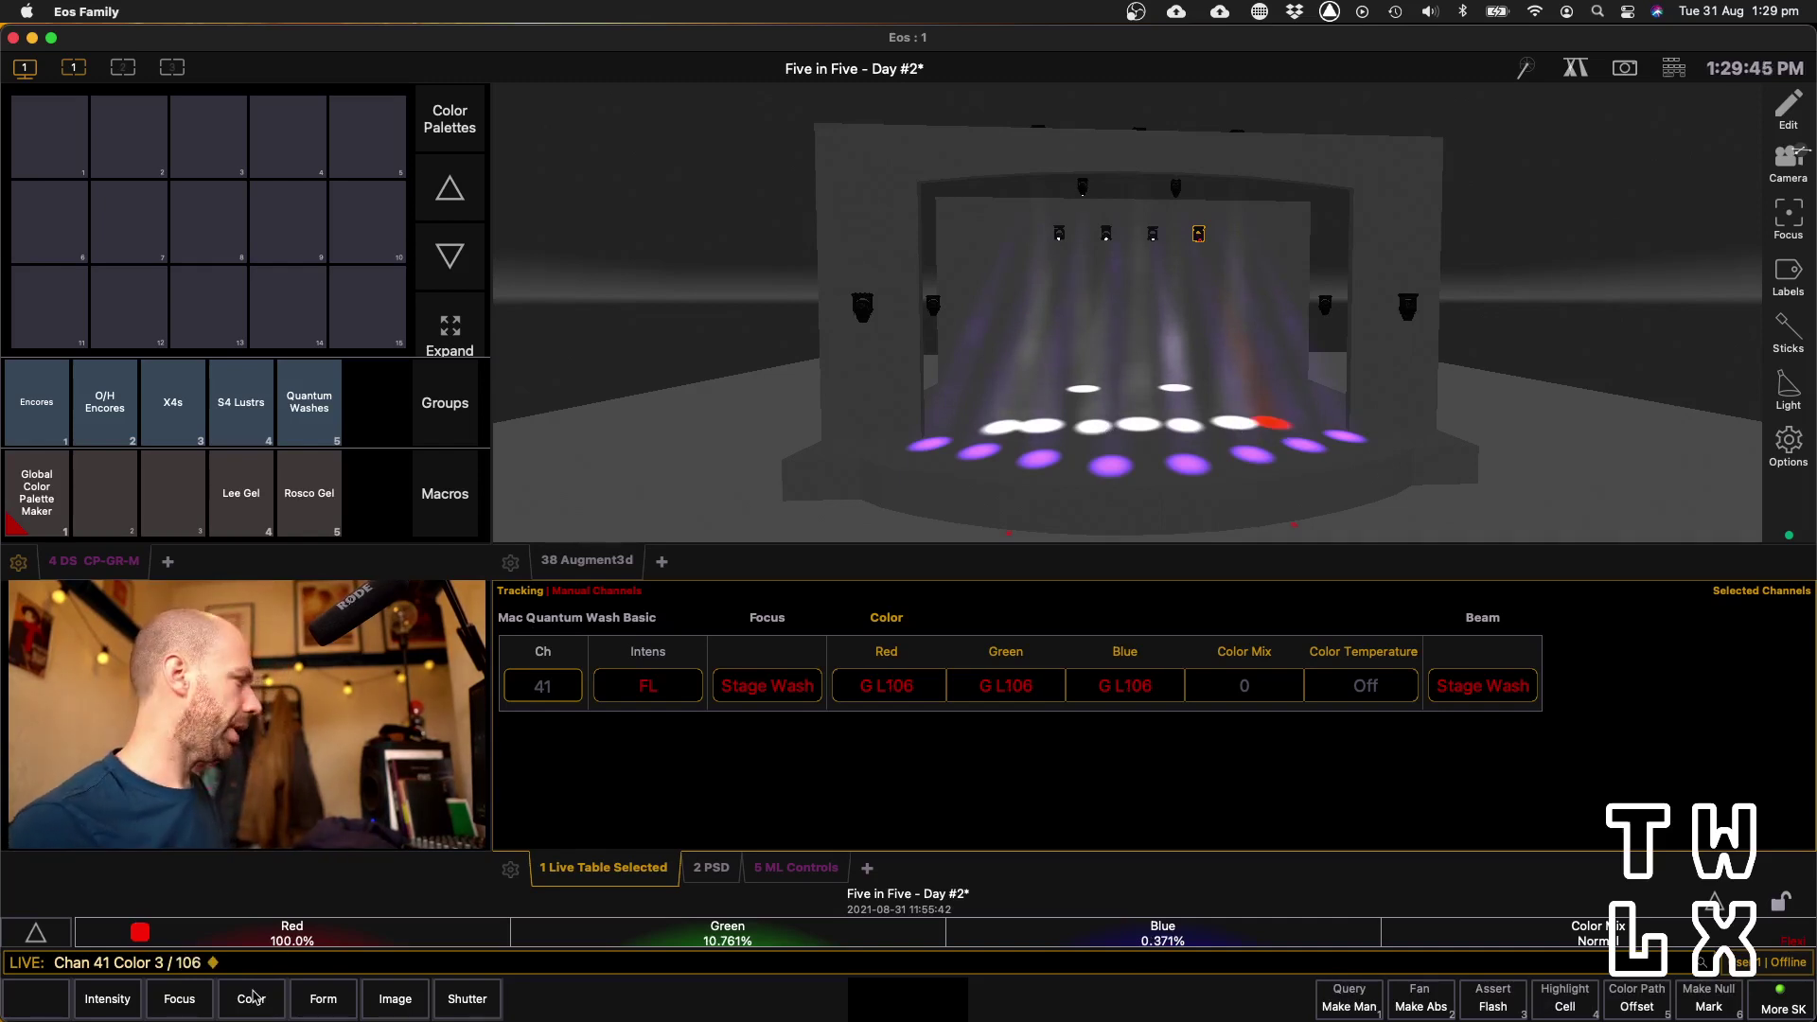
Change channel 41's color to the gel reference 4/80
{"action": "left_click", "coordinate": [255, 1007]}
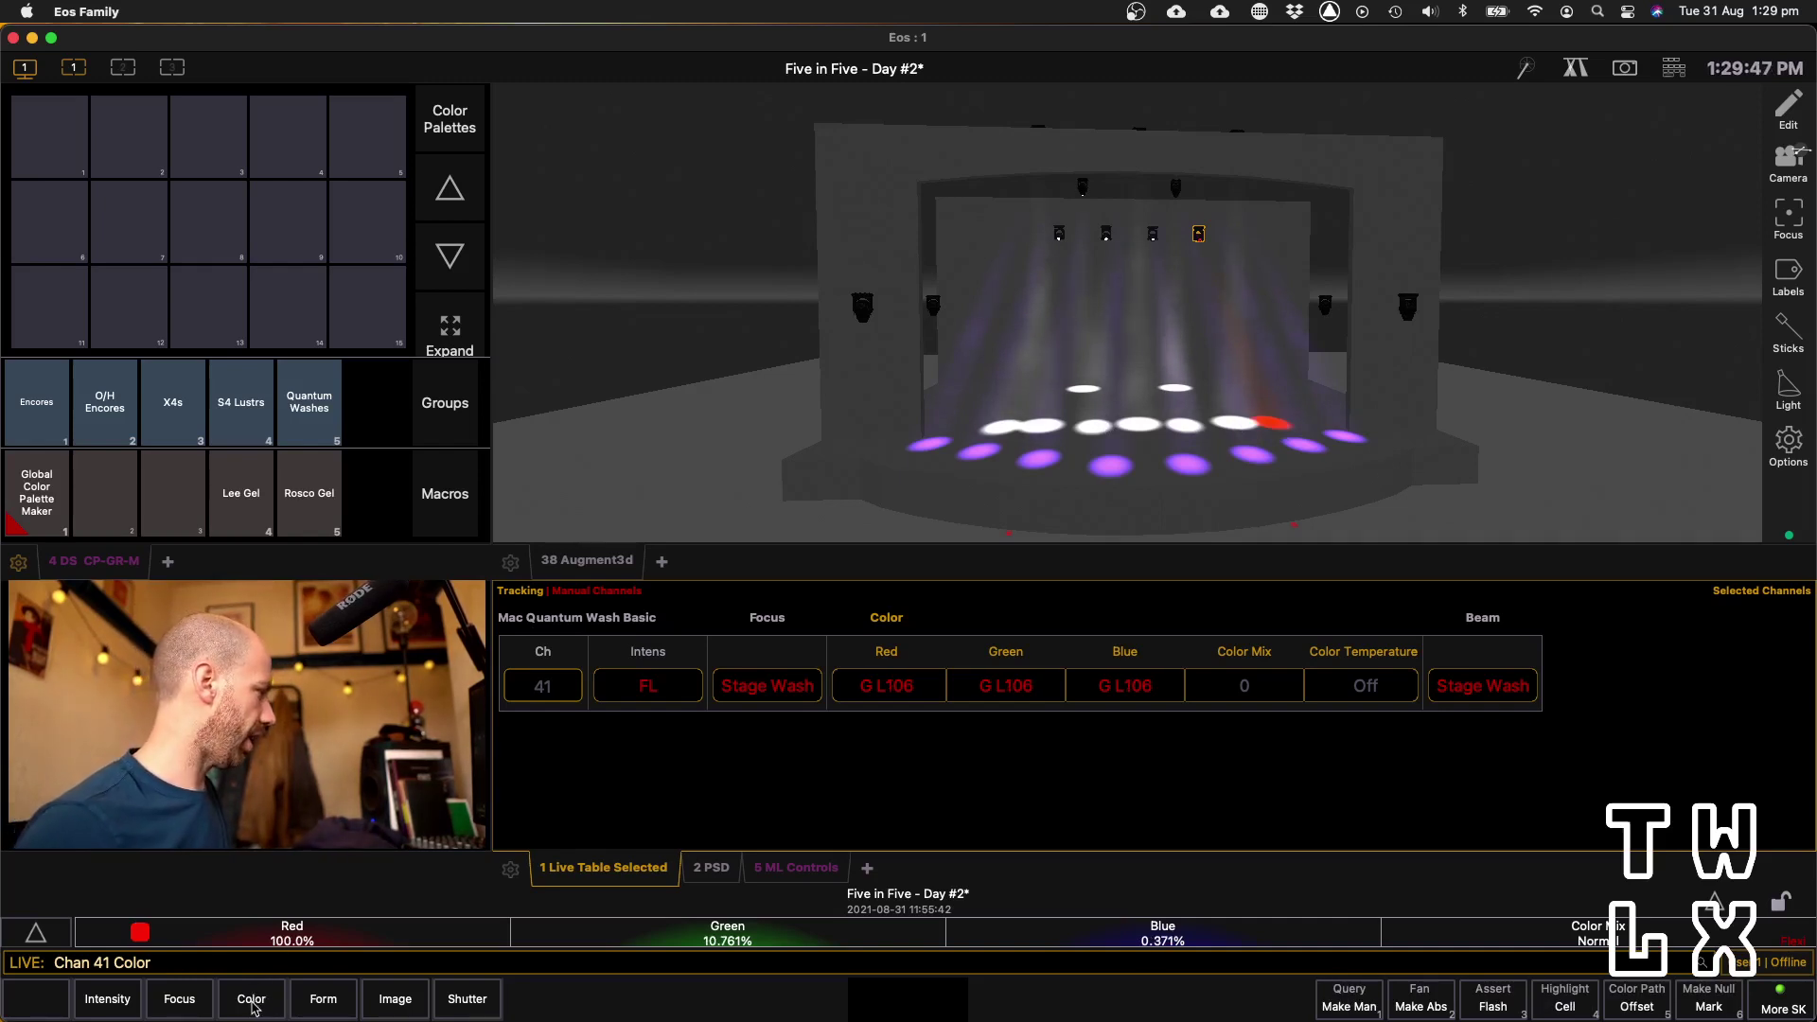
{"action": "type", "text": "4"}
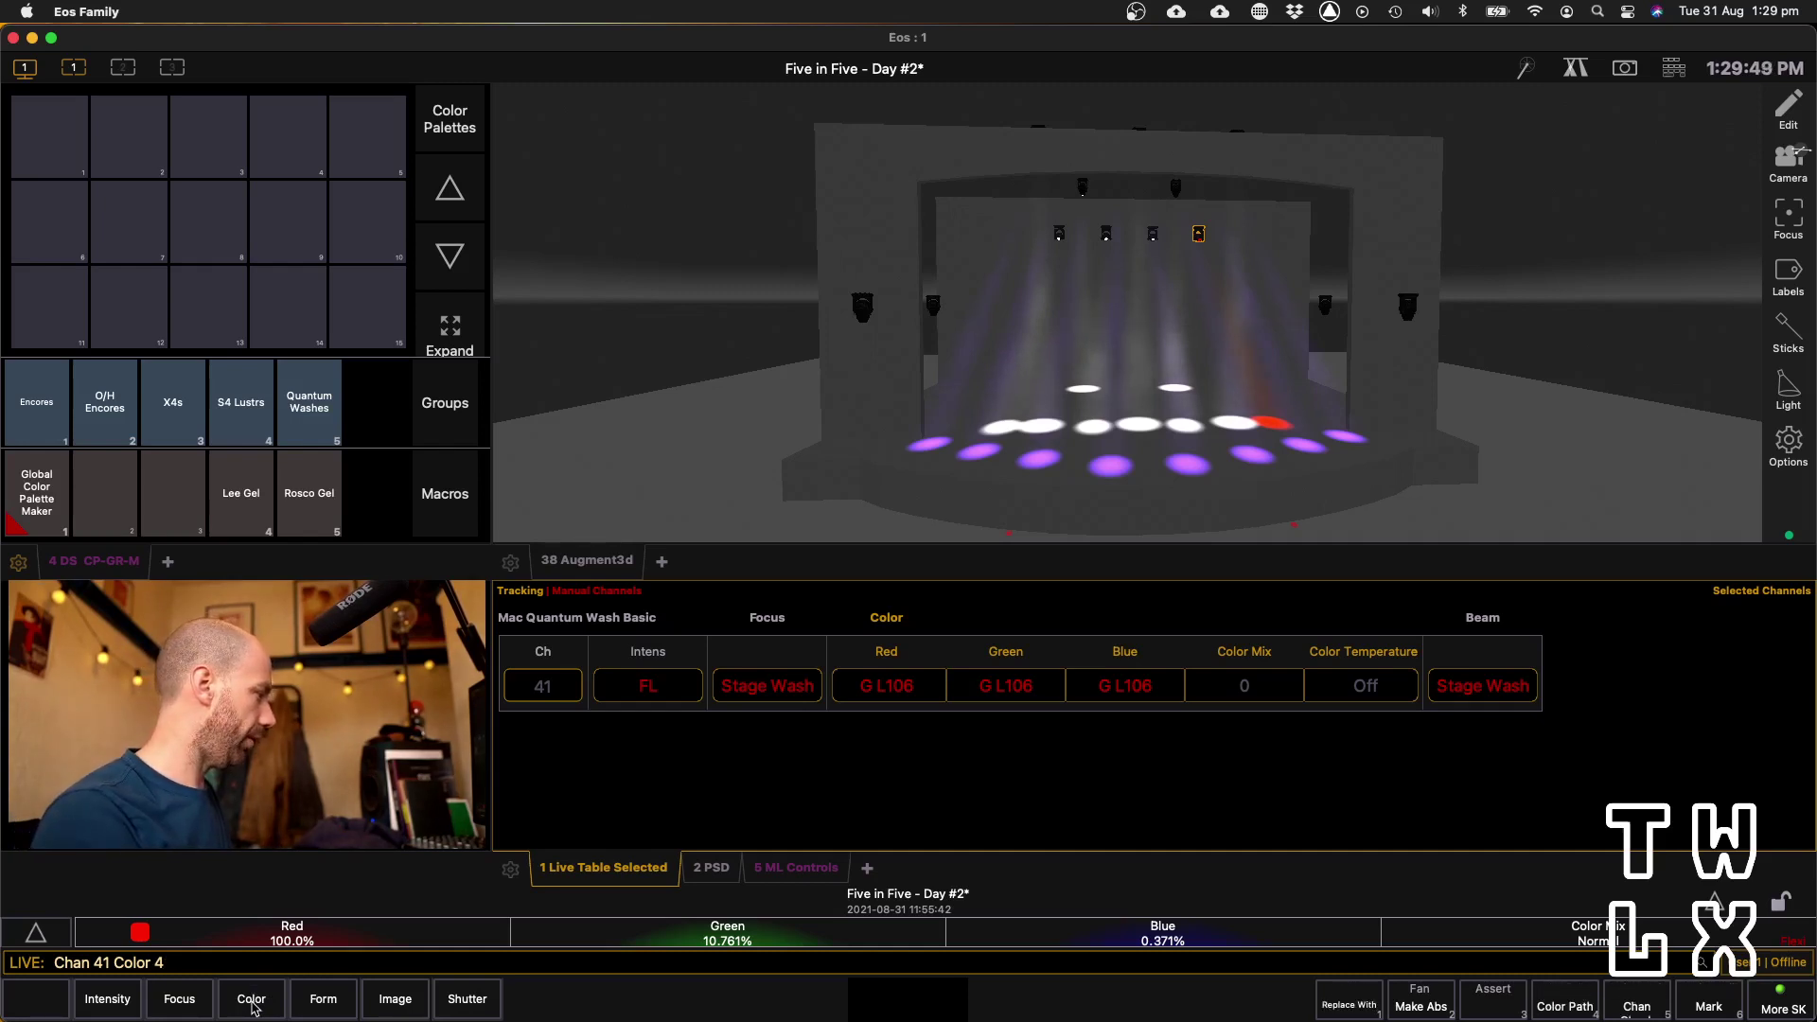
{"action": "type", "text": " / 80"}
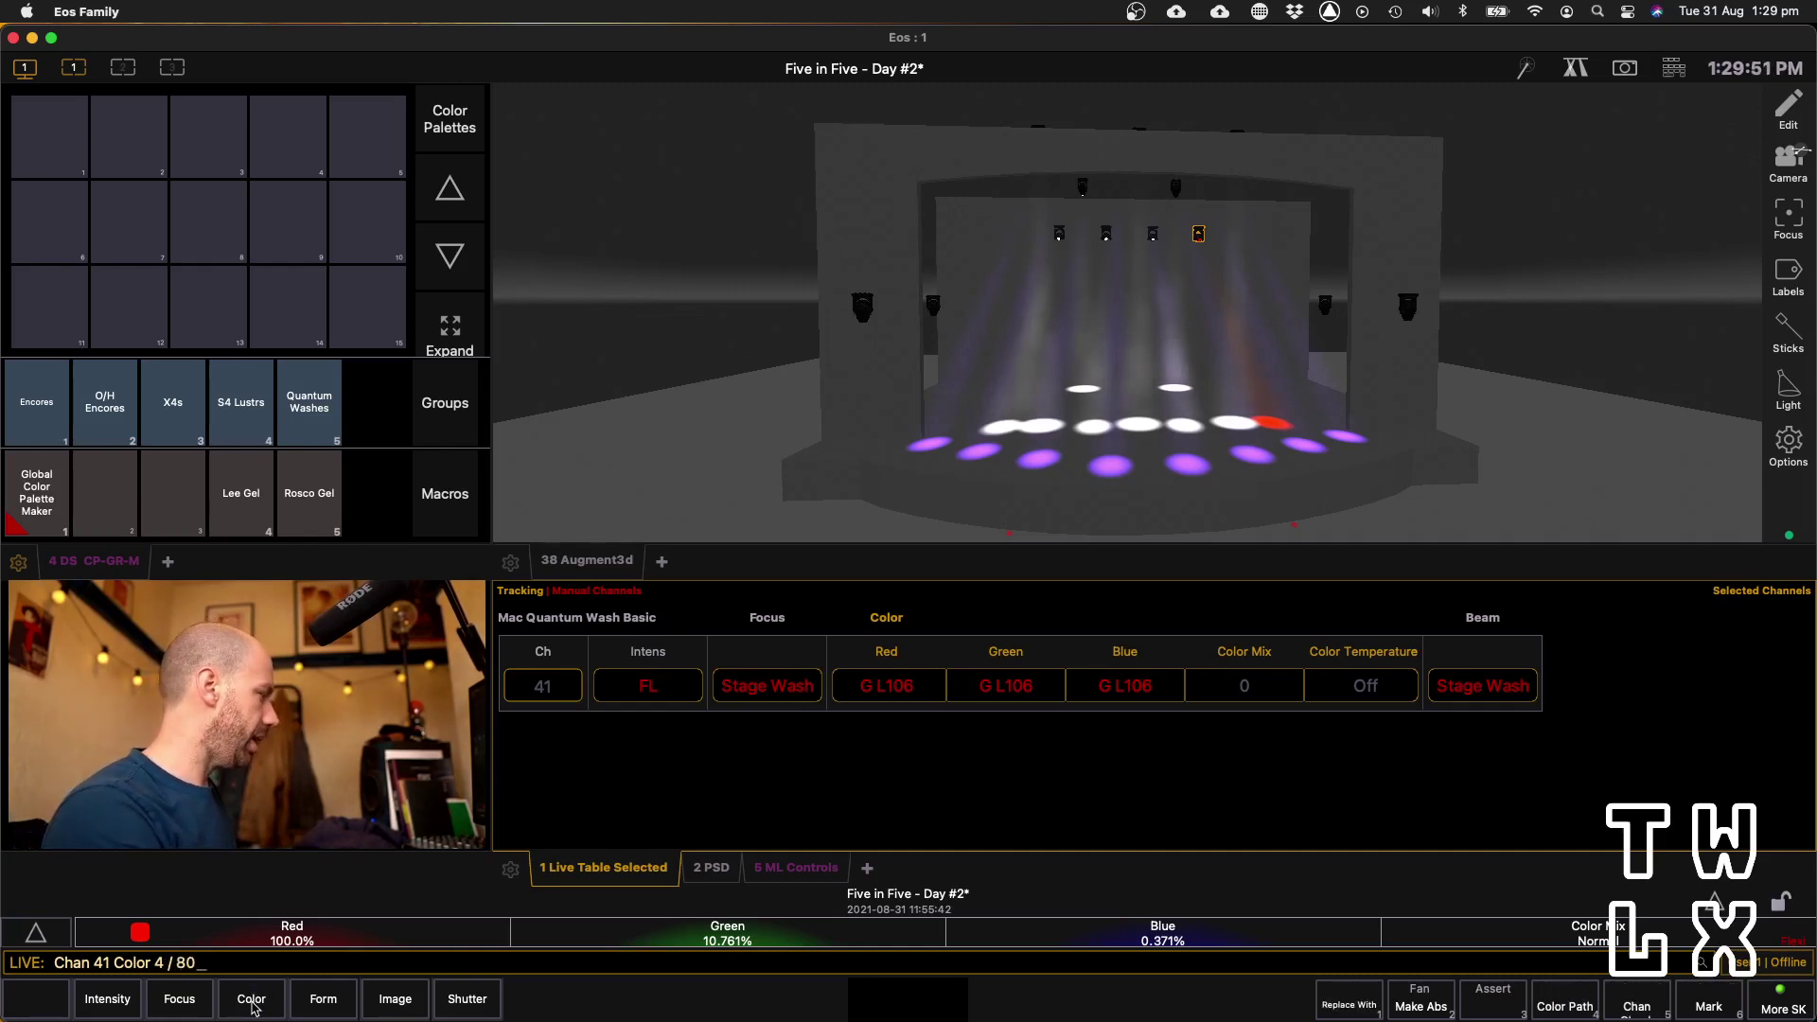
{"action": "key", "text": "Return"}
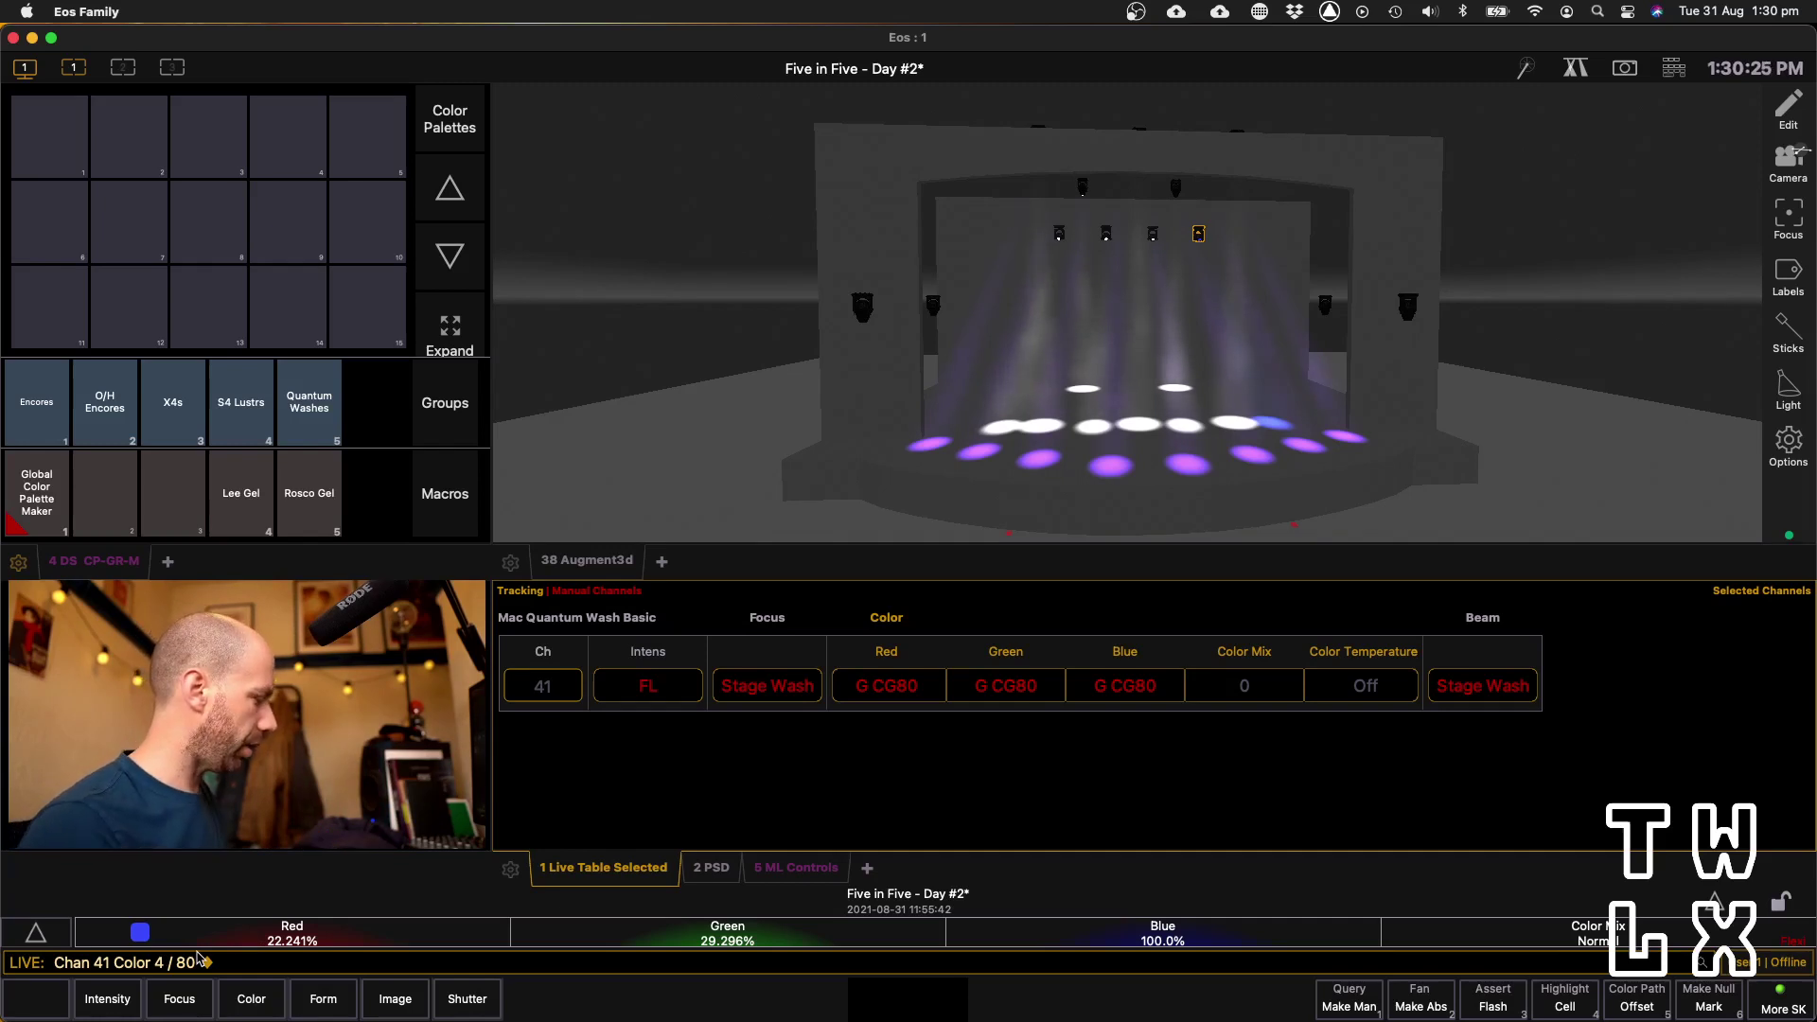
Record channel 41's color as Color Palette 1 with the By Type option
{"action": "key", "text": "BackSpace"}
{"action": "key", "text": "BackSpace"}
{"action": "key", "text": "BackSpace"}
{"action": "key", "text": "BackSpace"}
{"action": "key", "text": "BackSpace"}
{"action": "key", "text": "r"}
{"action": "key", "text": "alt+c"}
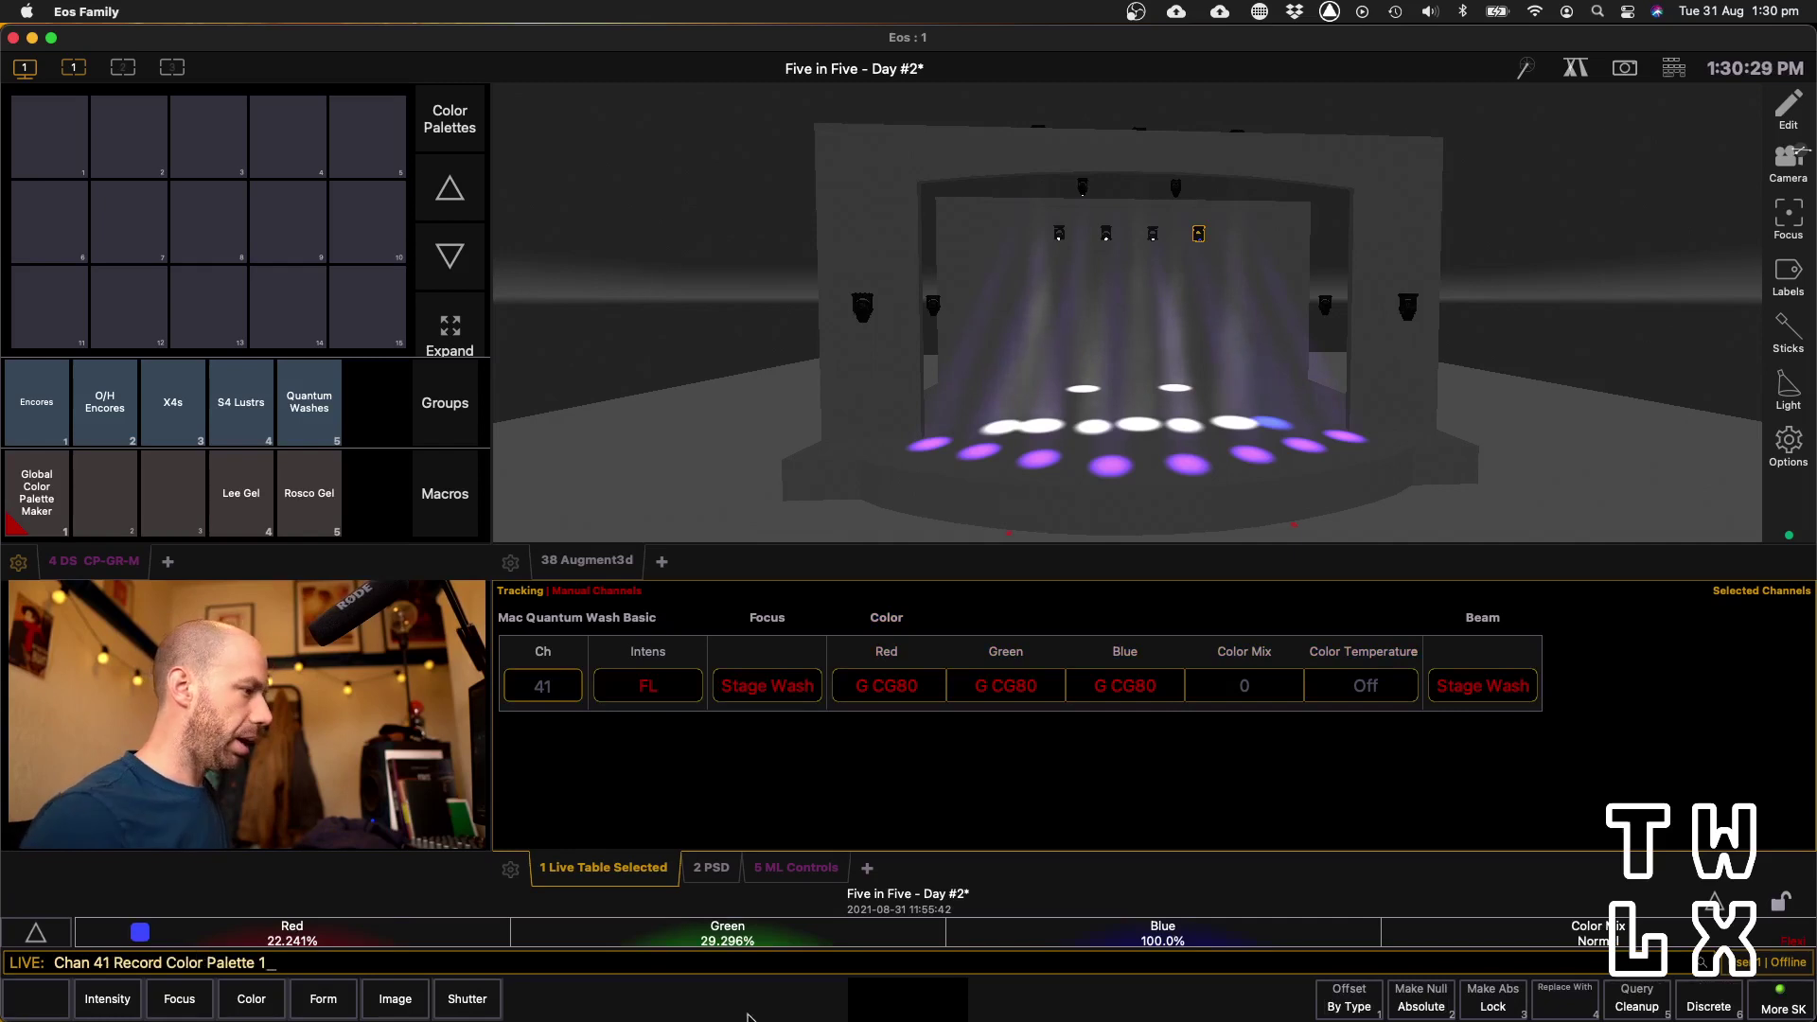
{"action": "left_click", "coordinate": [1374, 1008]}
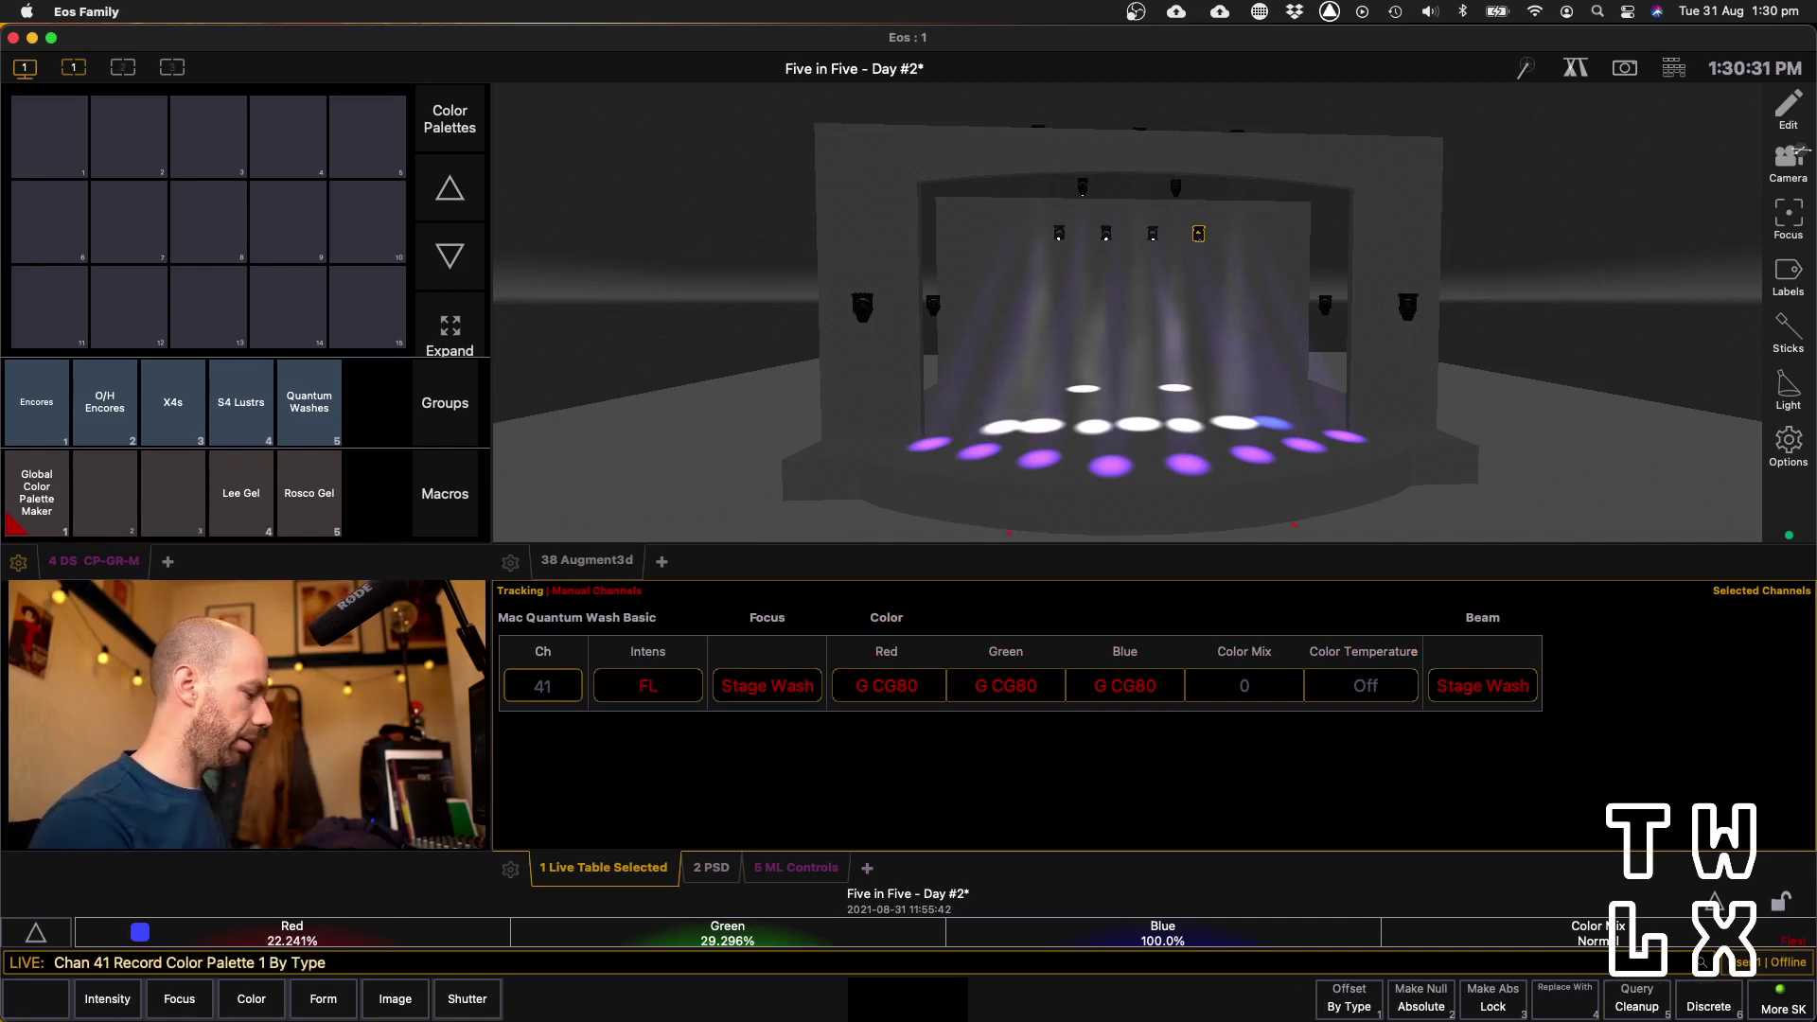
{"action": "key", "text": "Return"}
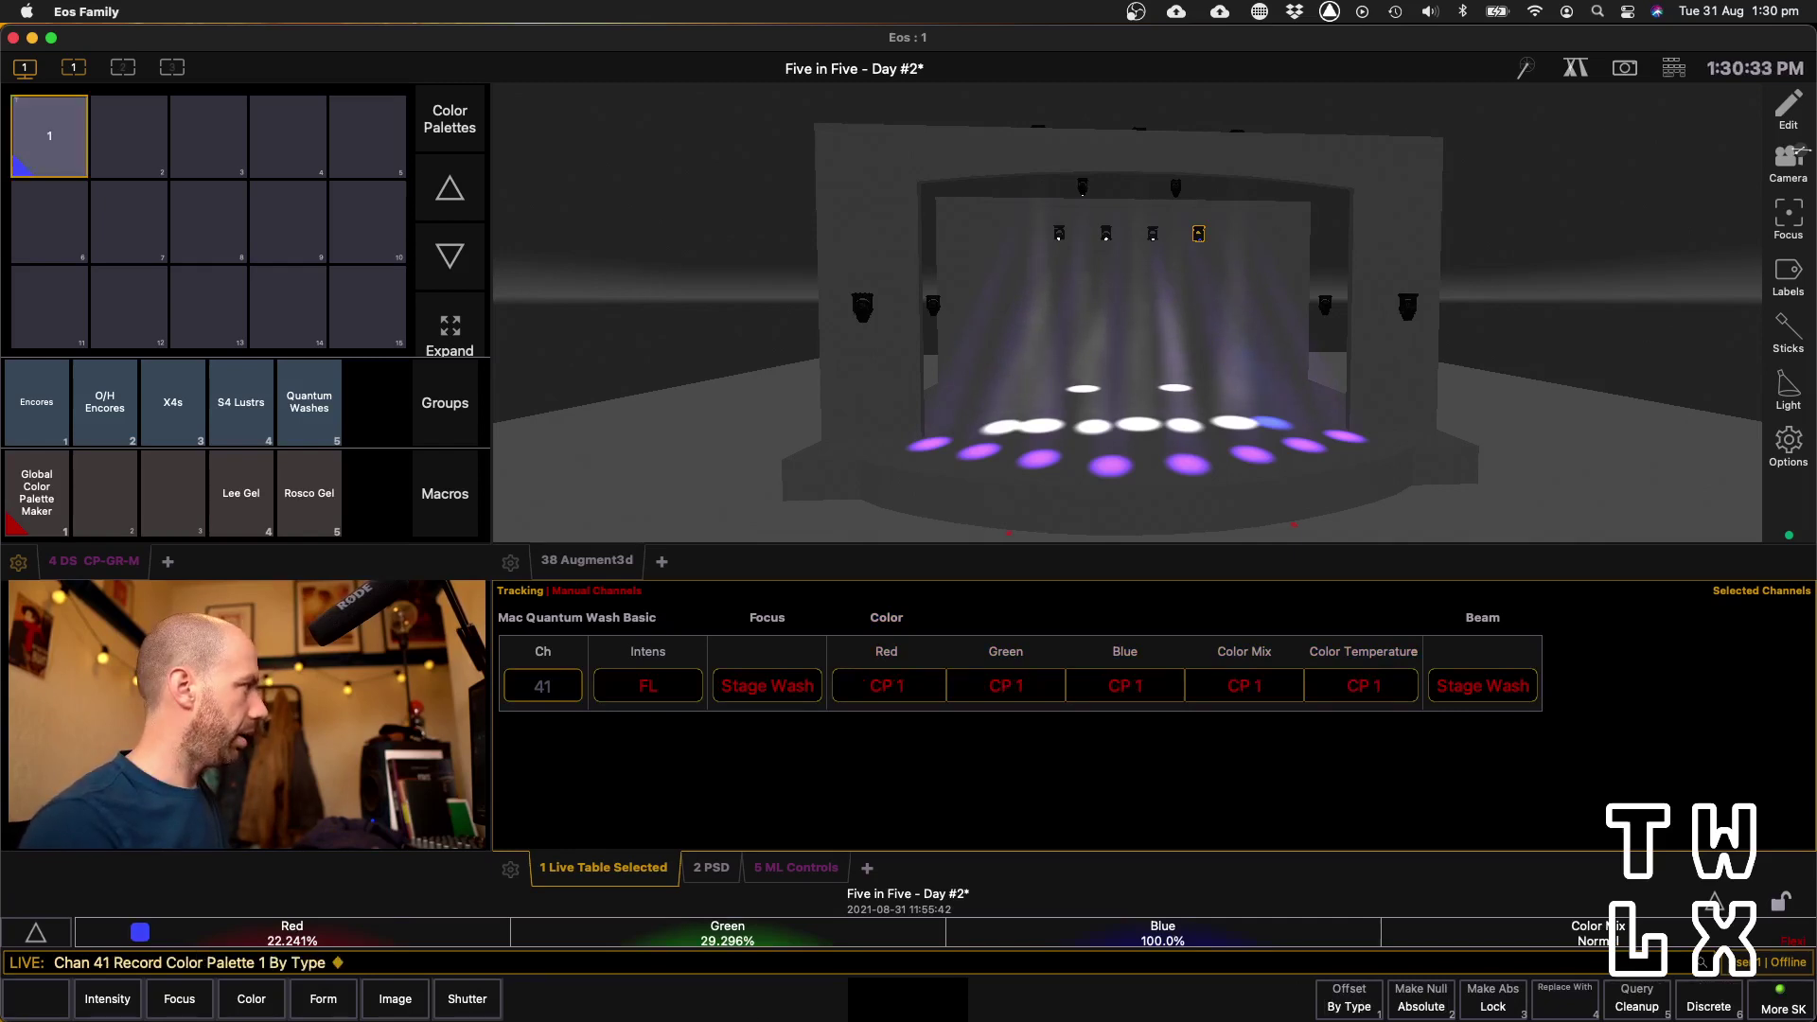
Apply Color Palette 1 to channels 41 through 44
{"action": "type", "text": "41t44"}
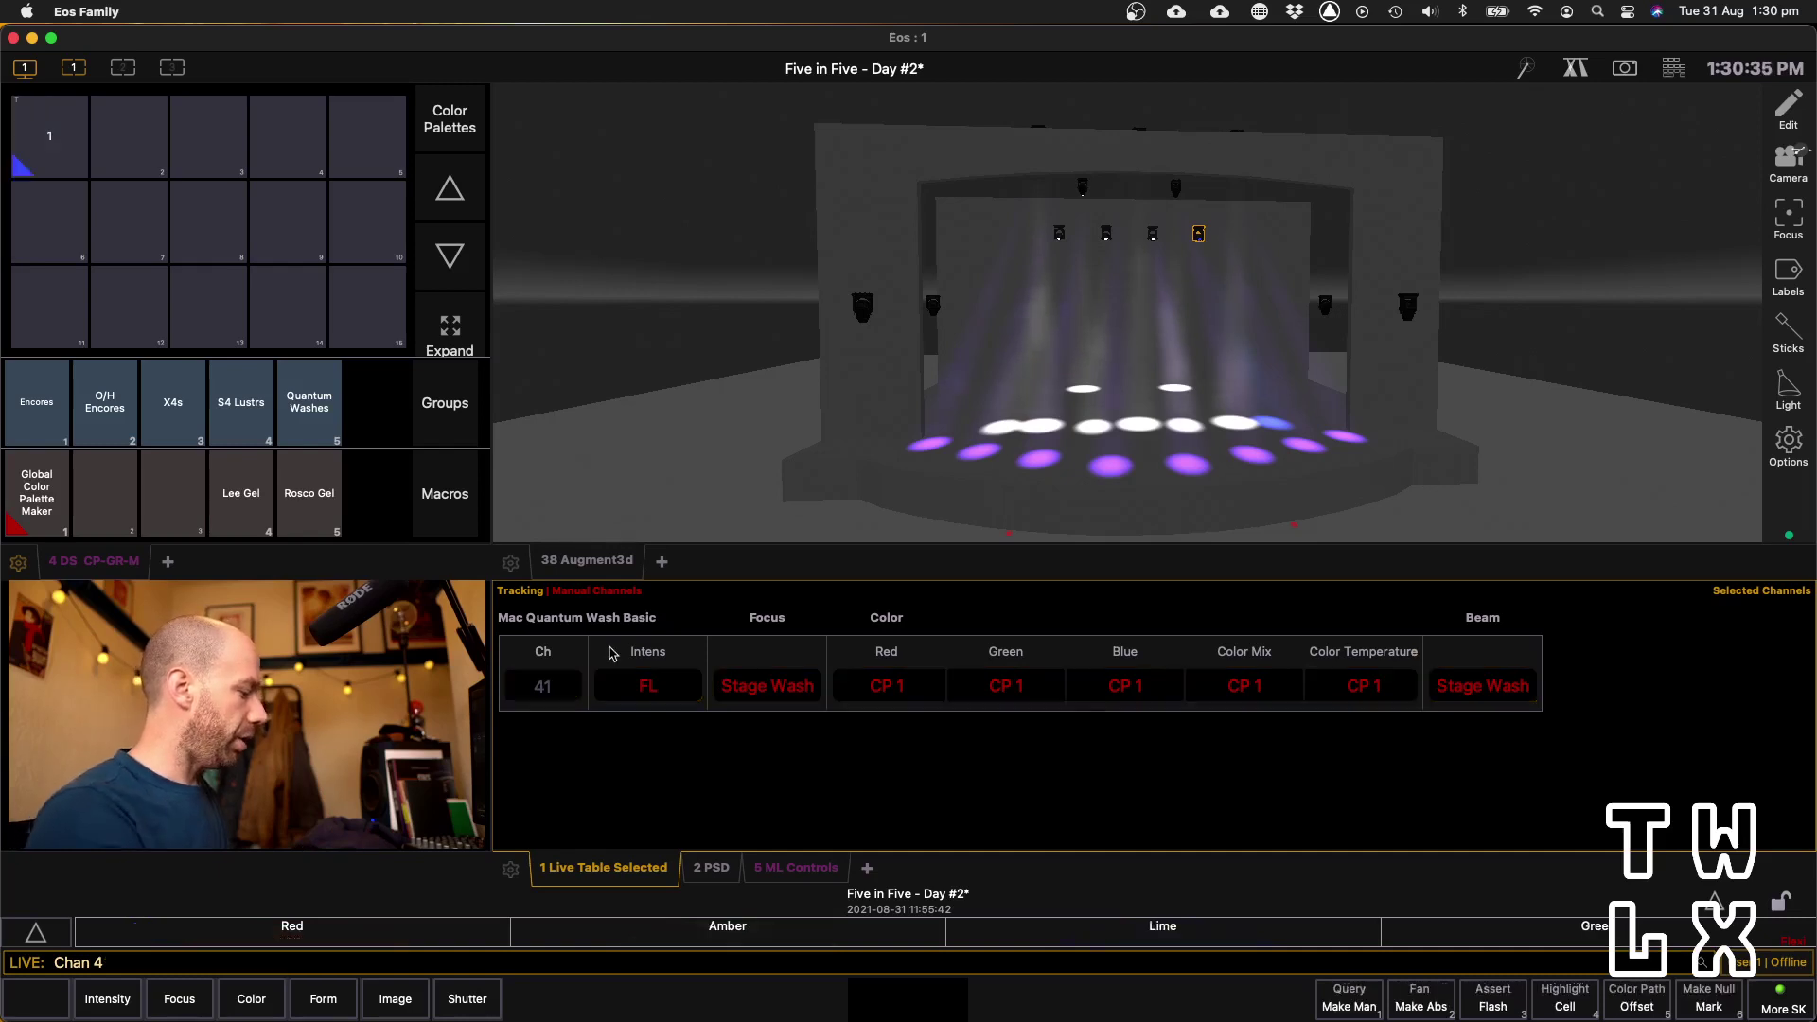
{"action": "key", "text": "Return"}
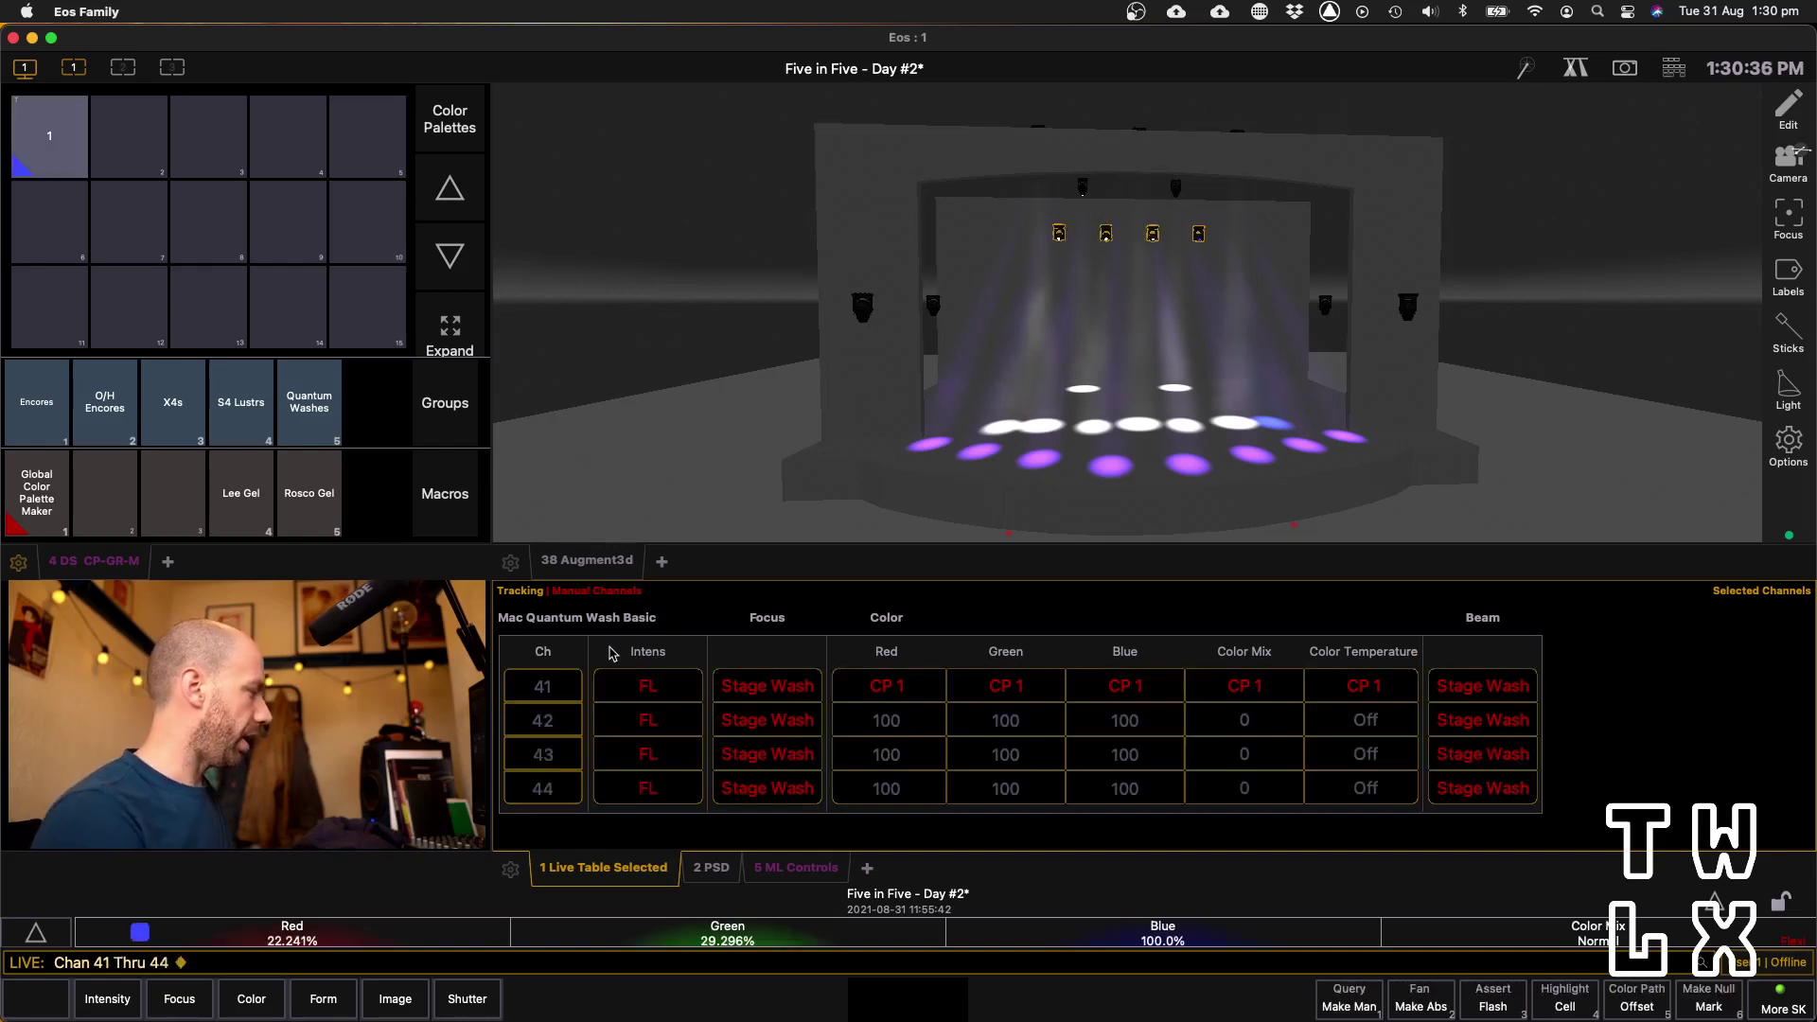
{"action": "left_click", "coordinate": [63, 125]}
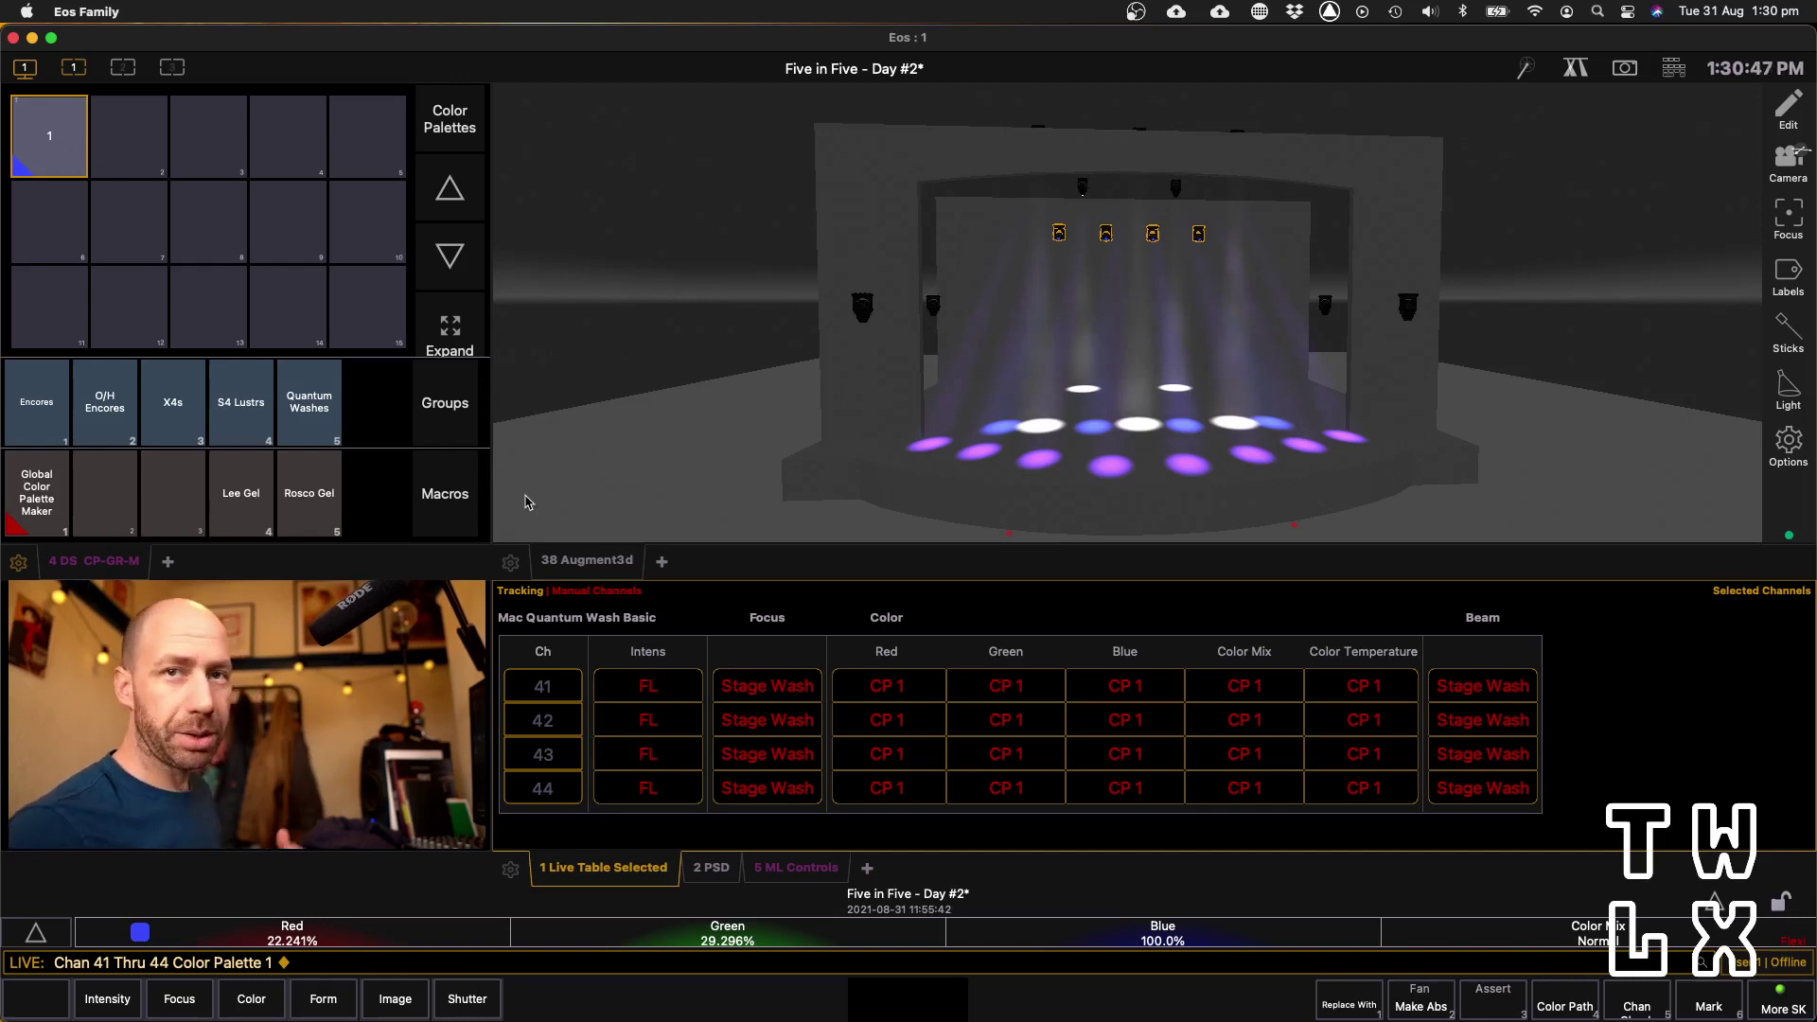
Try to apply Color Palette 1 to the Encores group and to the X4s group
{"action": "left_click", "coordinate": [47, 398]}
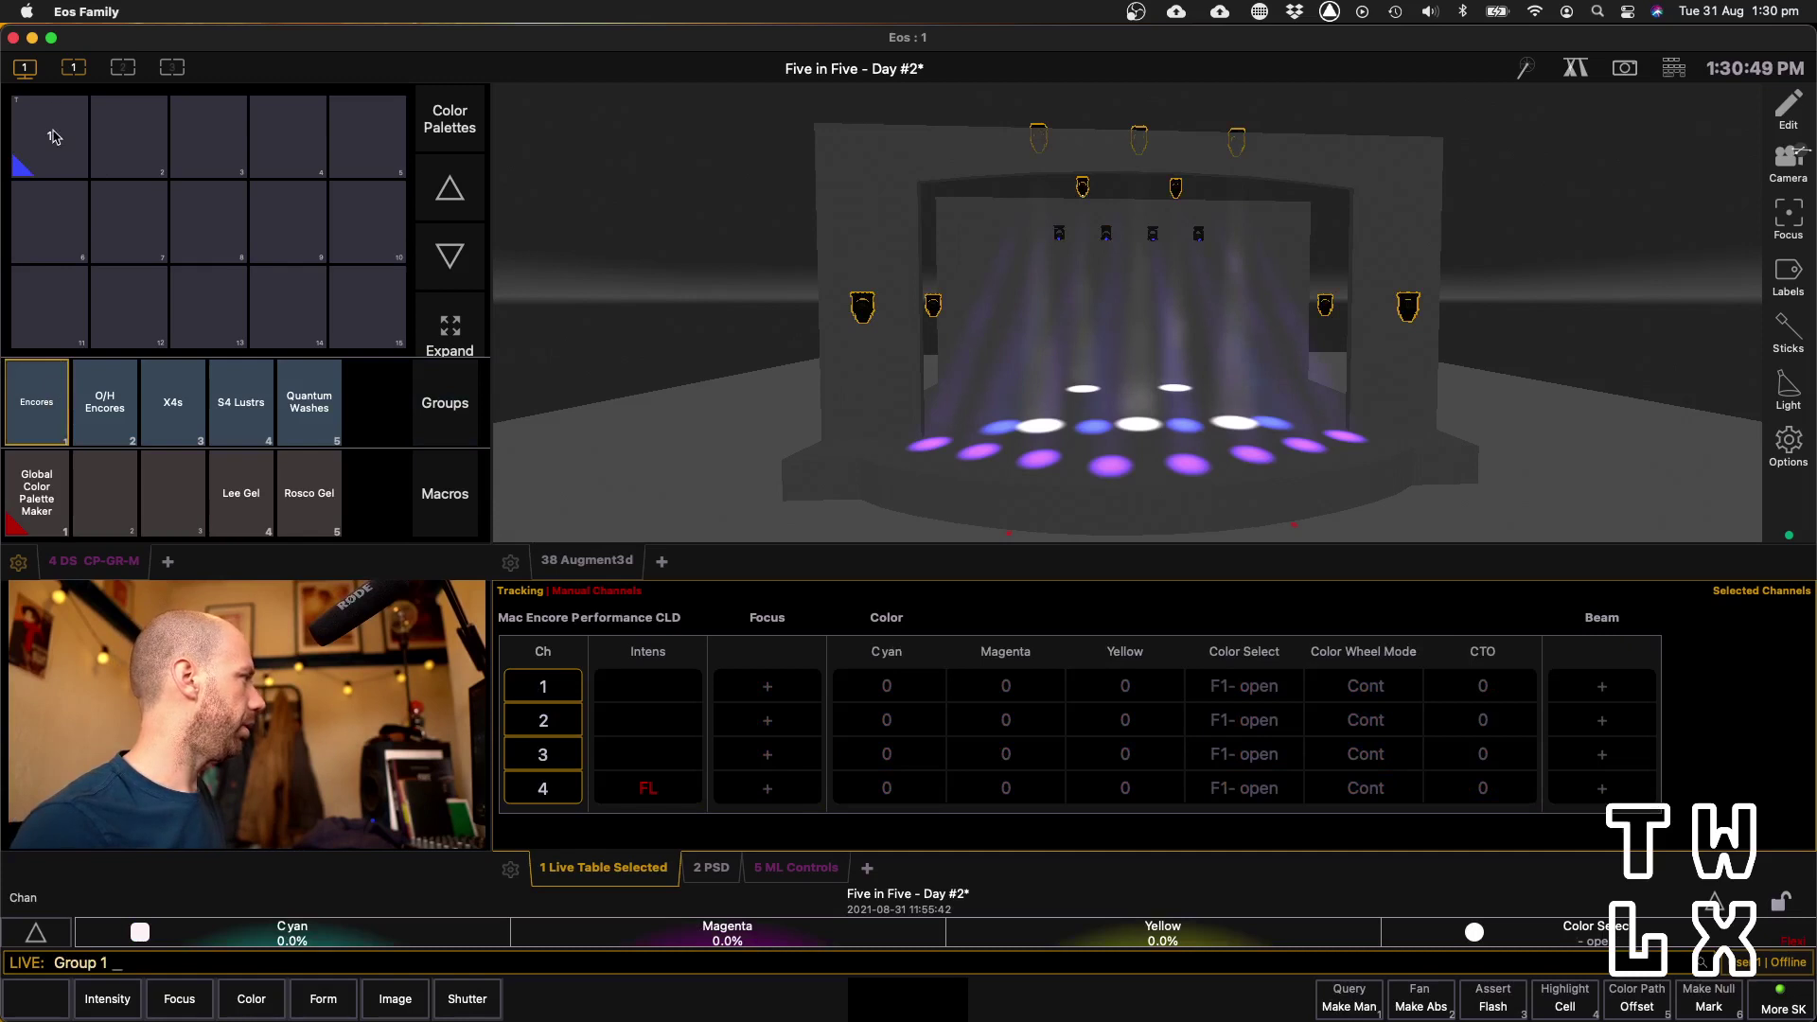
{"action": "left_click", "coordinate": [52, 140]}
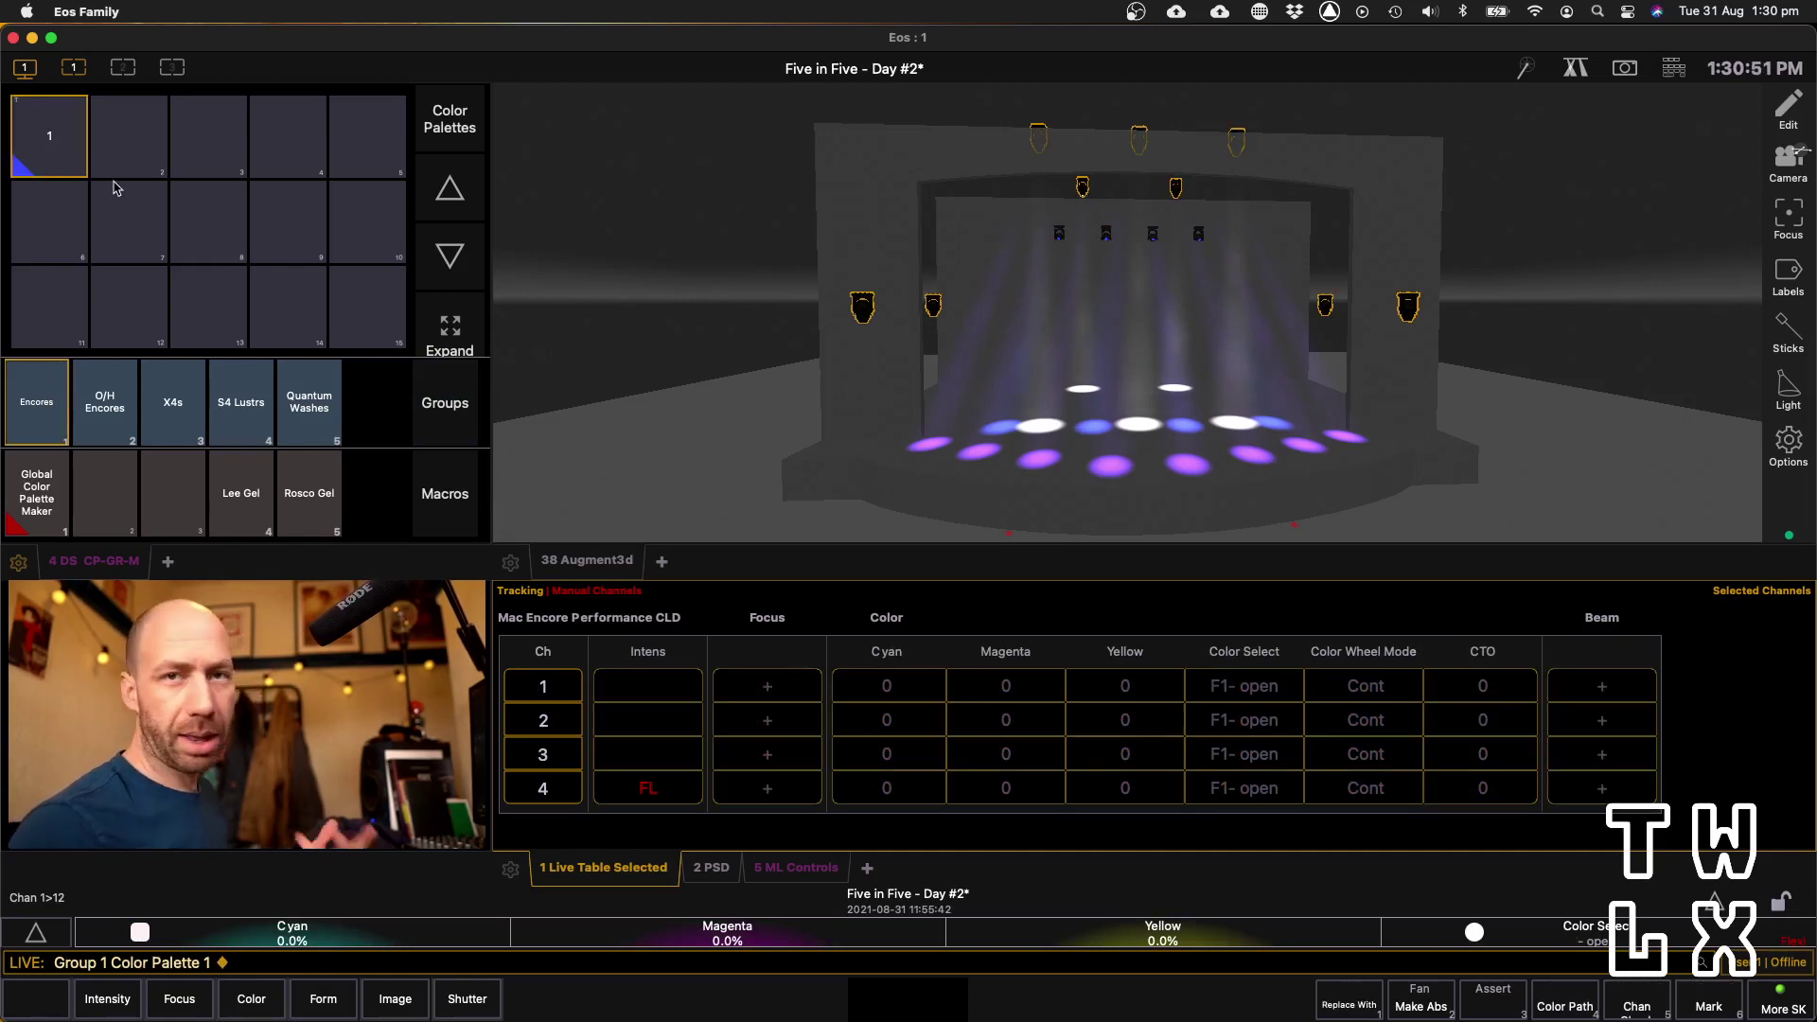
{"action": "left_click", "coordinate": [172, 402]}
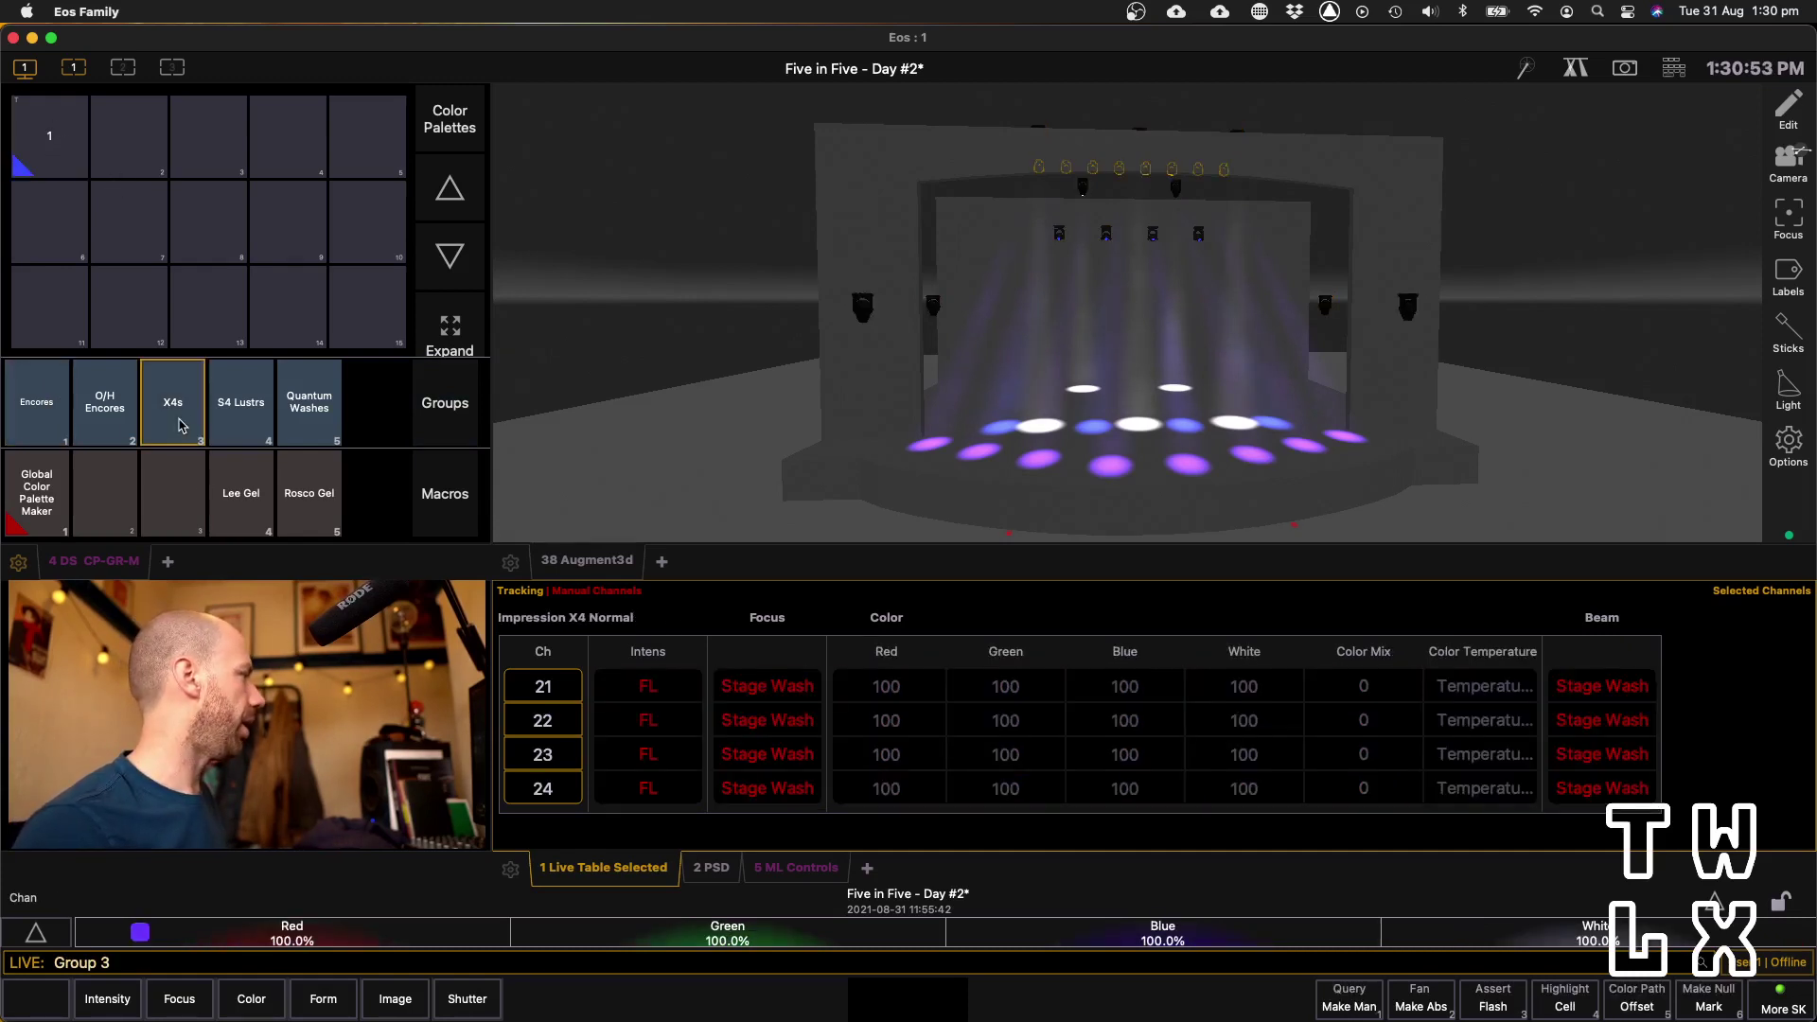
{"action": "left_click", "coordinate": [52, 144]}
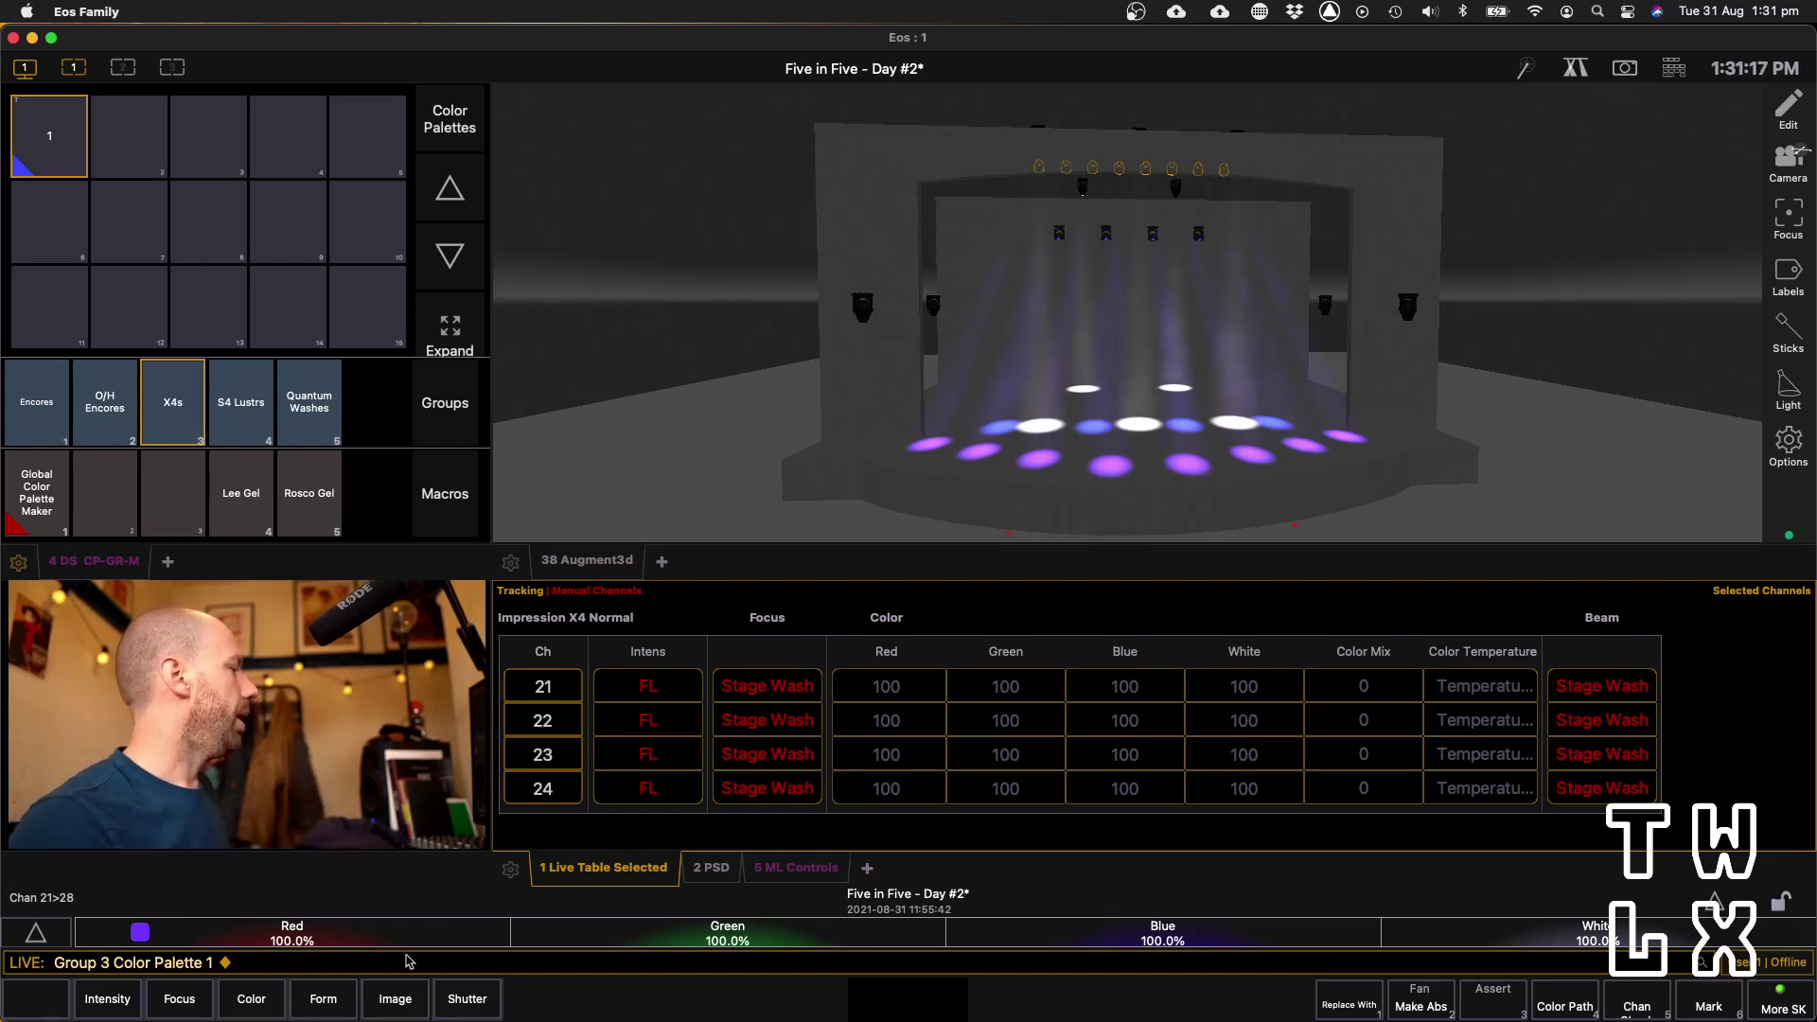
Examine the group list, the by-type fixtures in the patch and the Global Color Palette Maker macro, and return to the color palettes workspace
{"action": "left_click", "coordinate": [171, 66]}
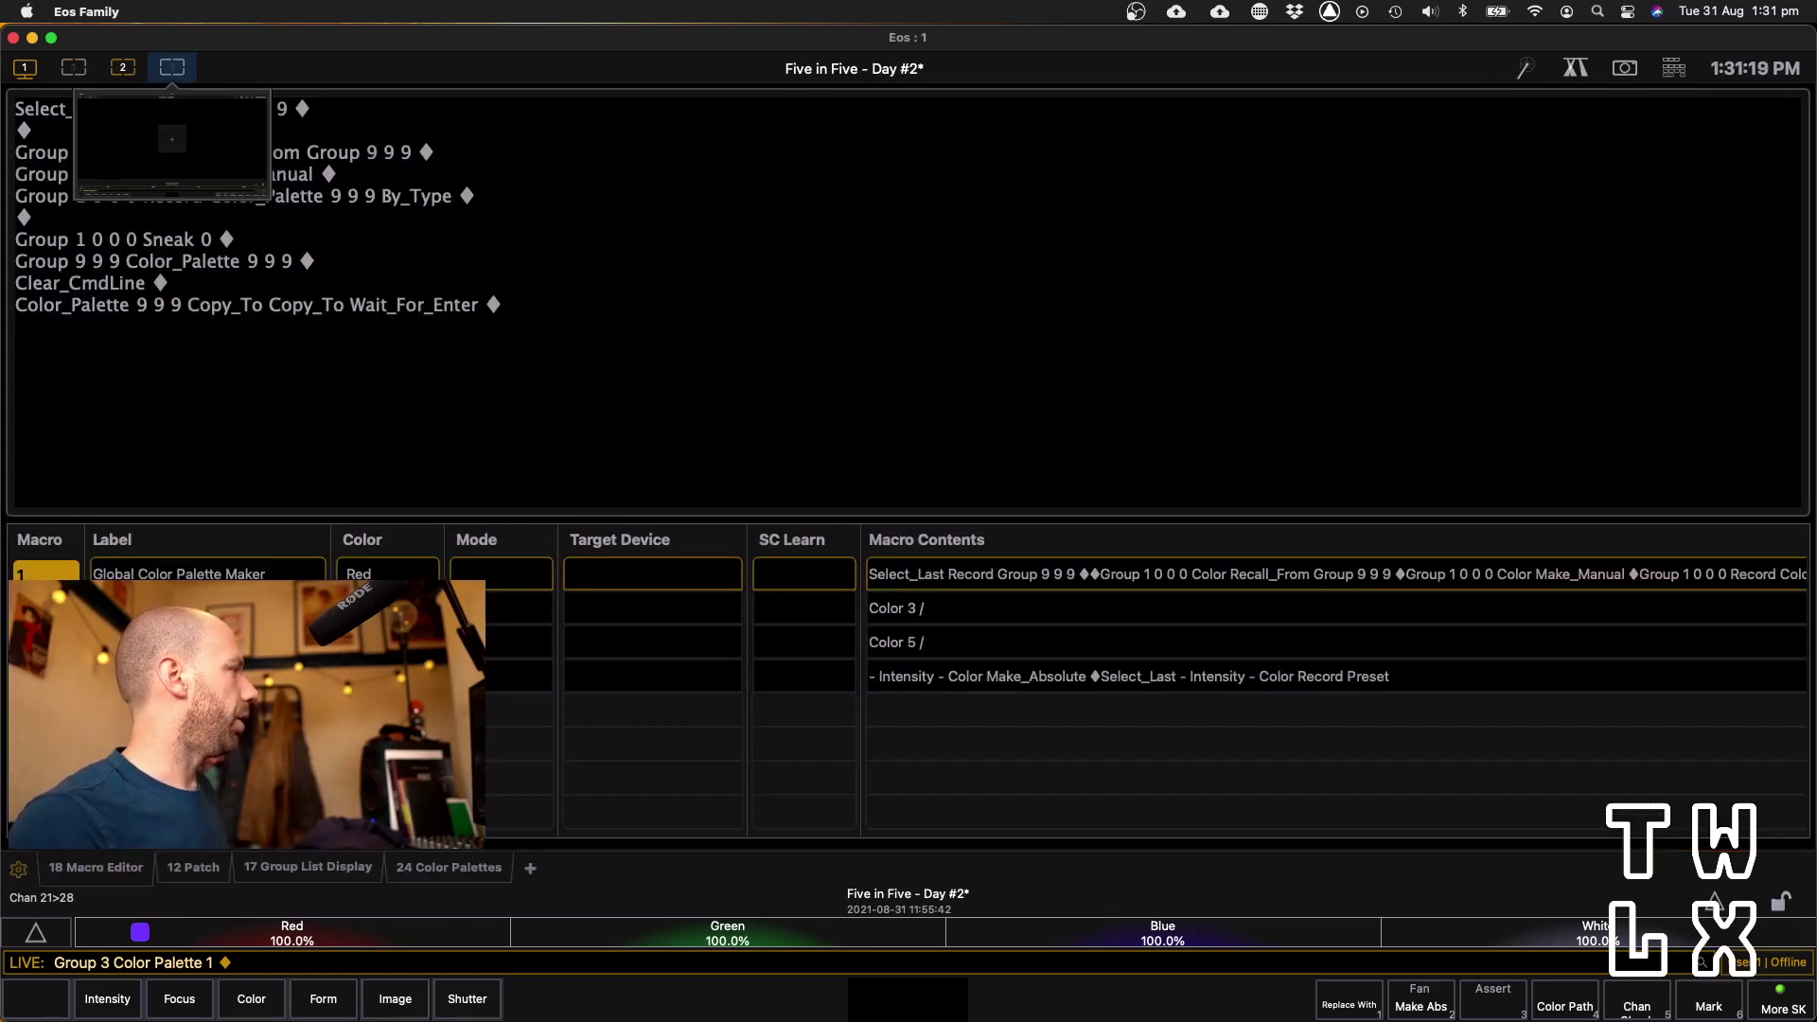
{"action": "left_click", "coordinate": [307, 866]}
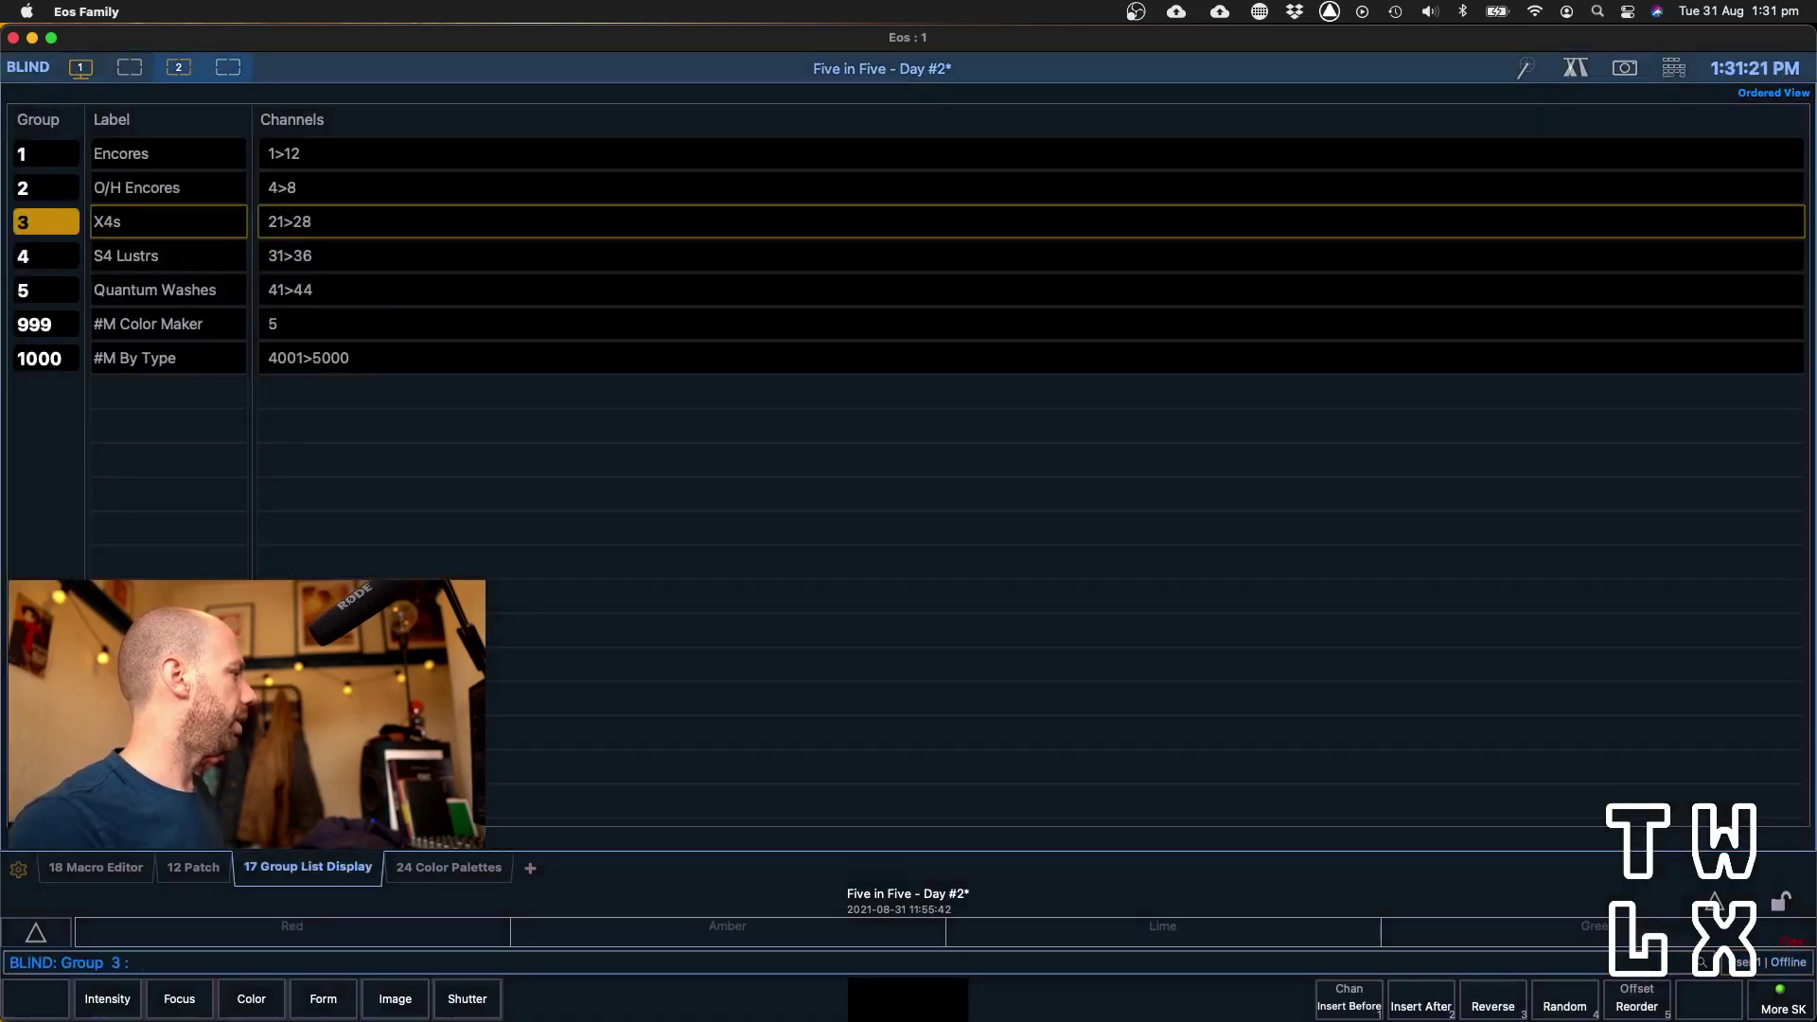
{"action": "left_click", "coordinate": [186, 872]}
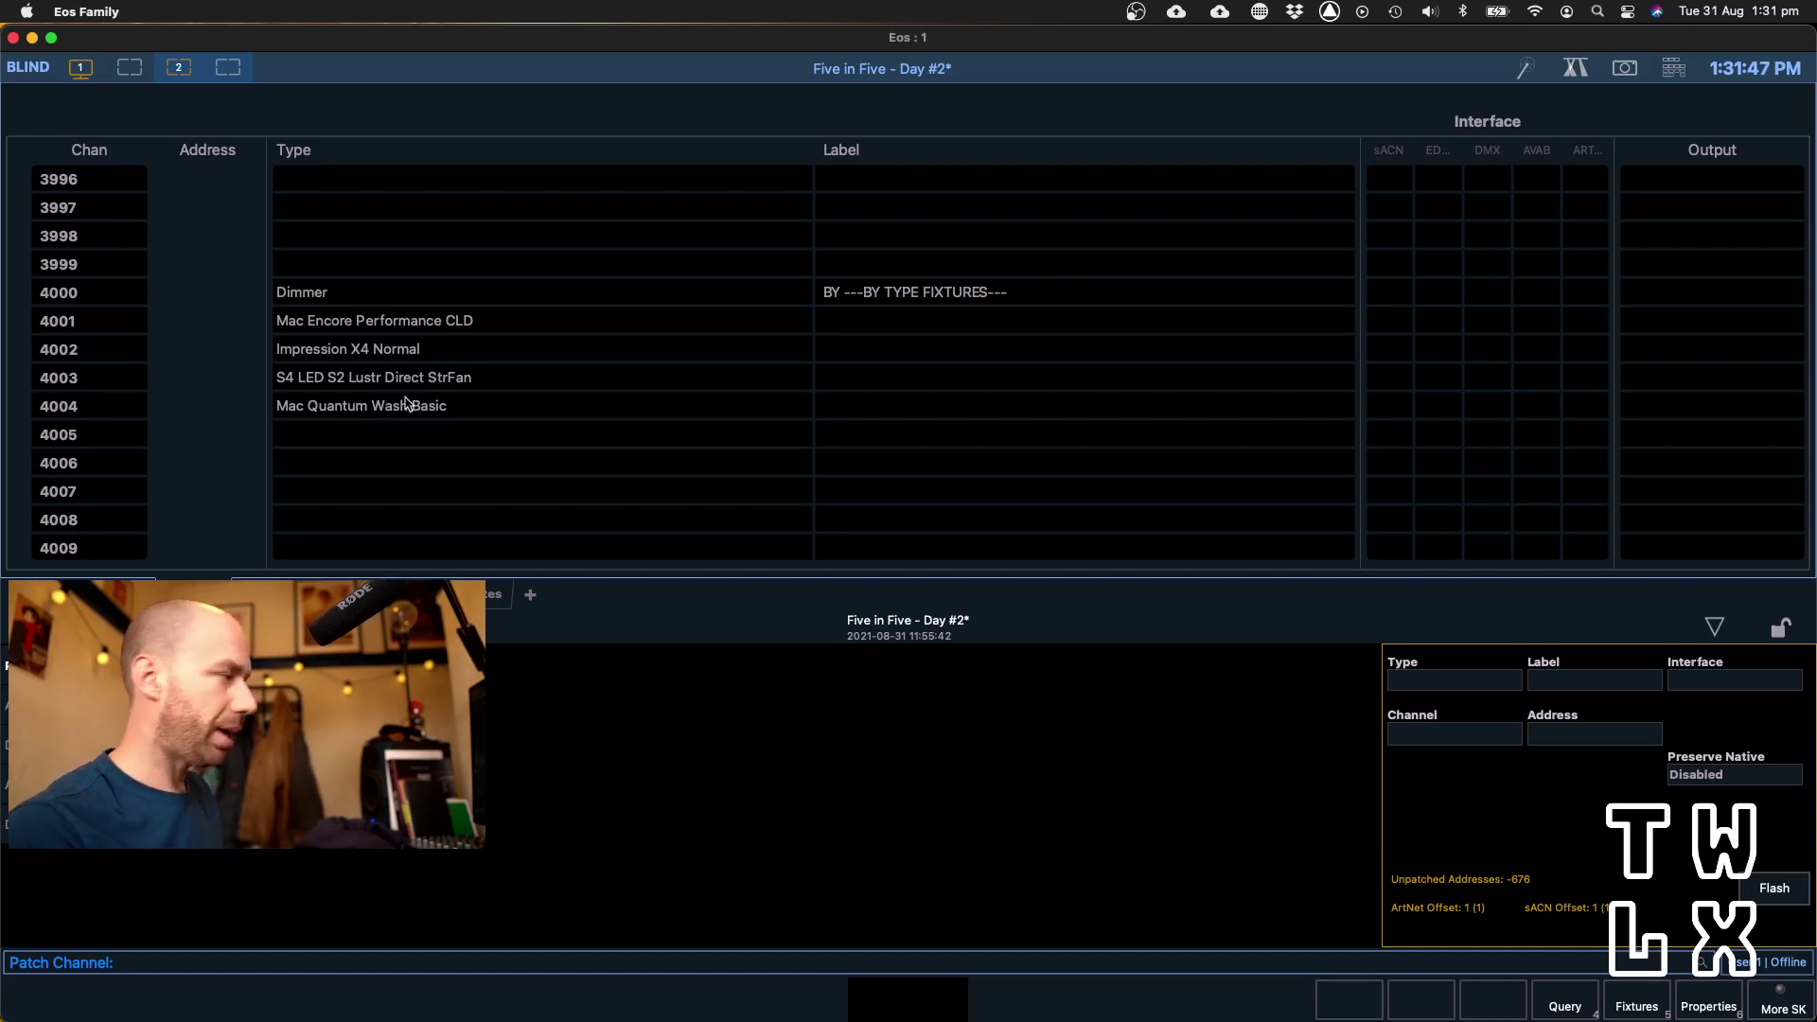
{"action": "key", "text": "m"}
{"action": "key", "text": "m"}
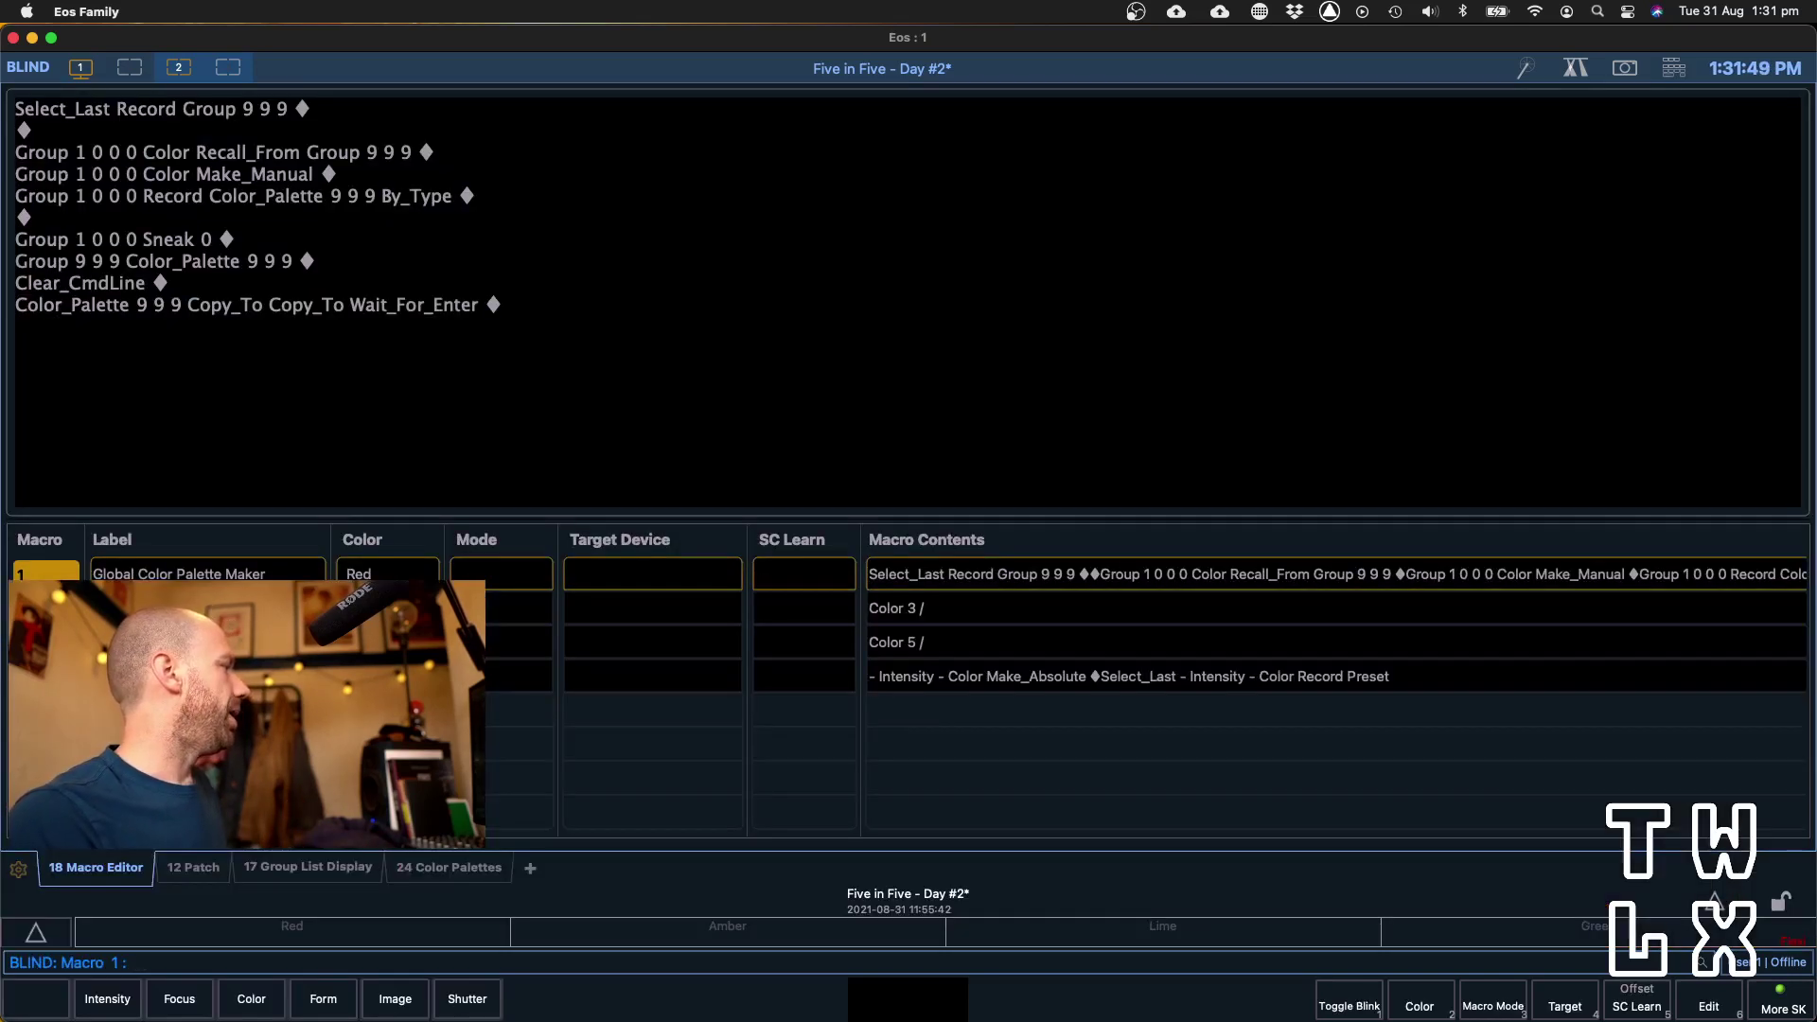
{"action": "key", "text": "ctrl+1"}
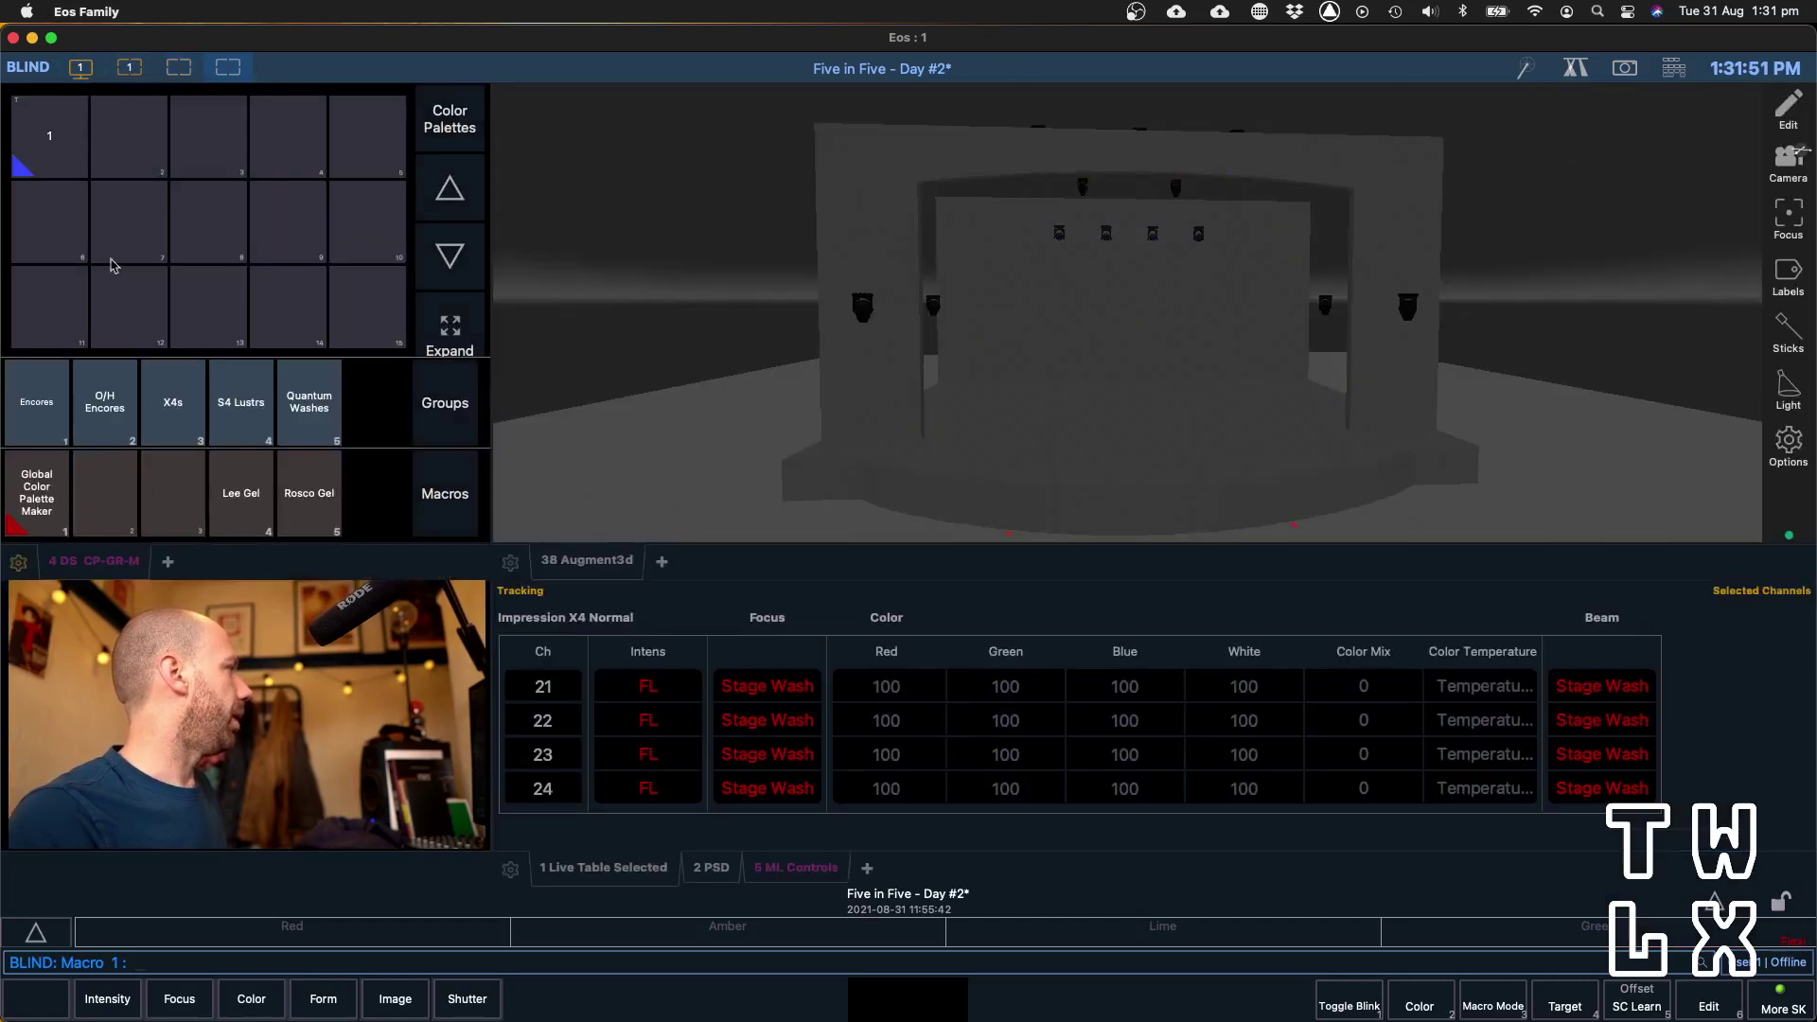
Return to Live and select channels 25 through 27
{"action": "key", "text": "F1"}
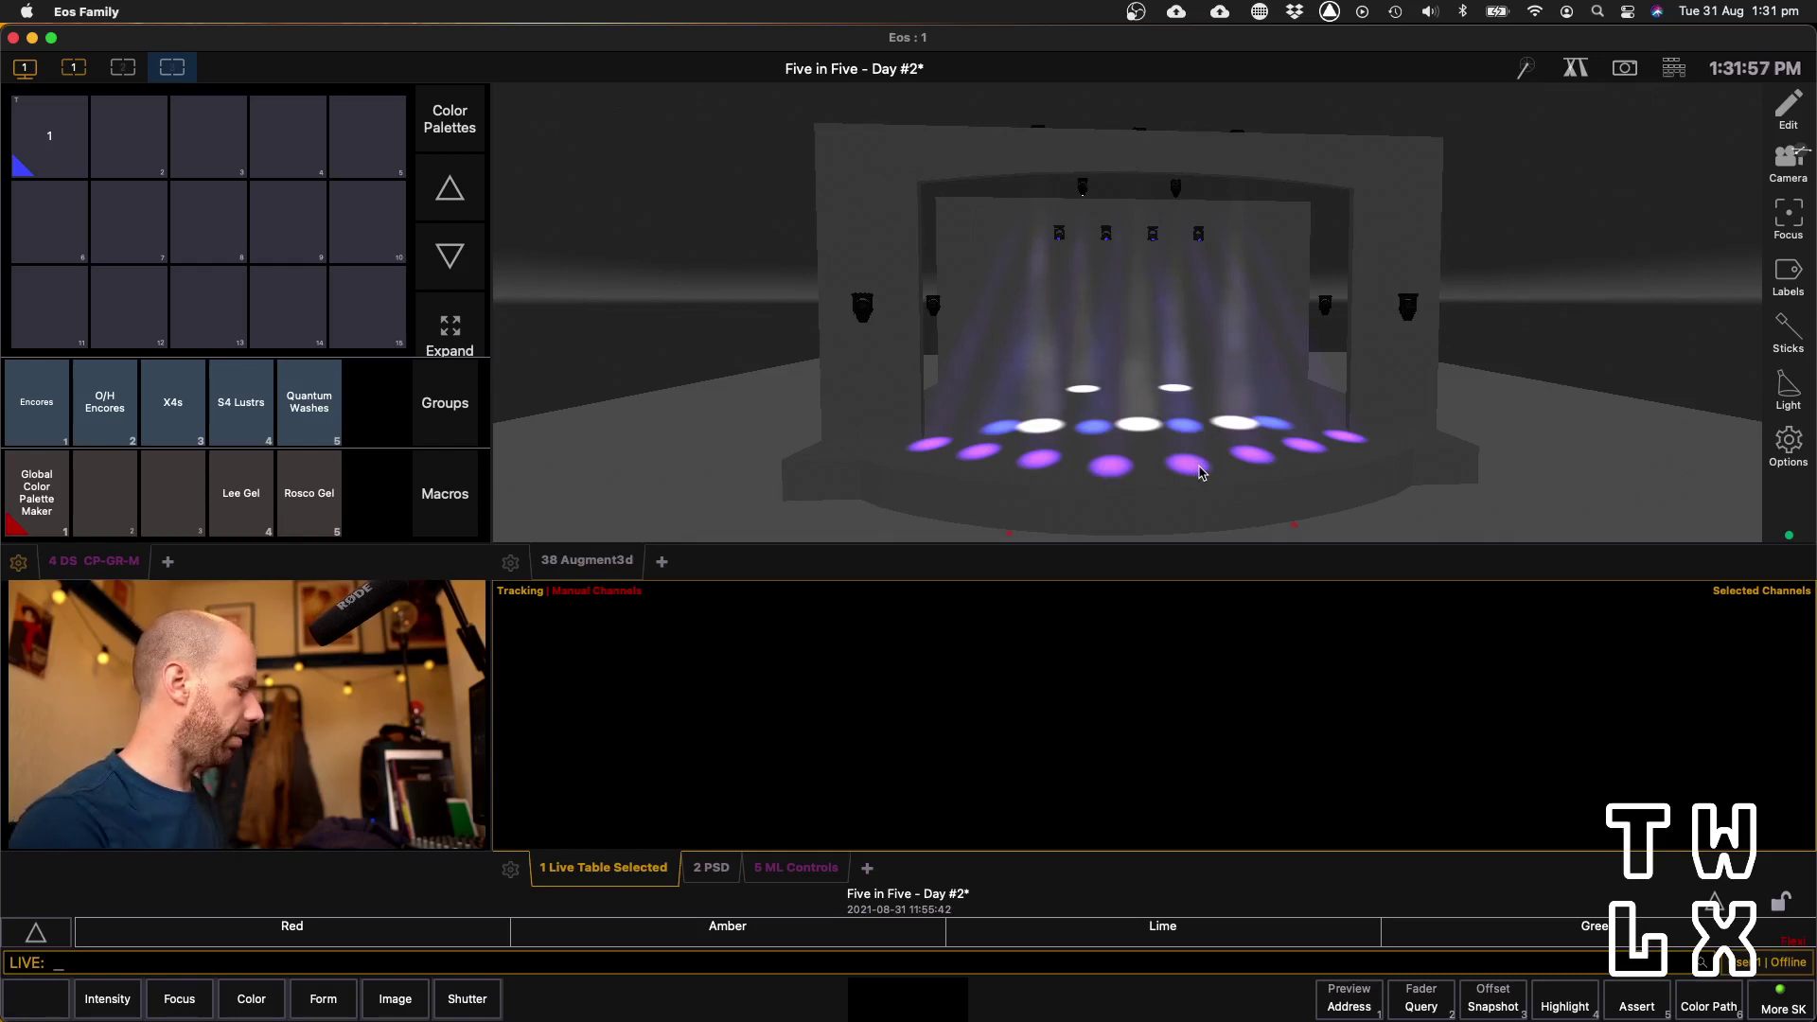
{"action": "key", "text": "2"}
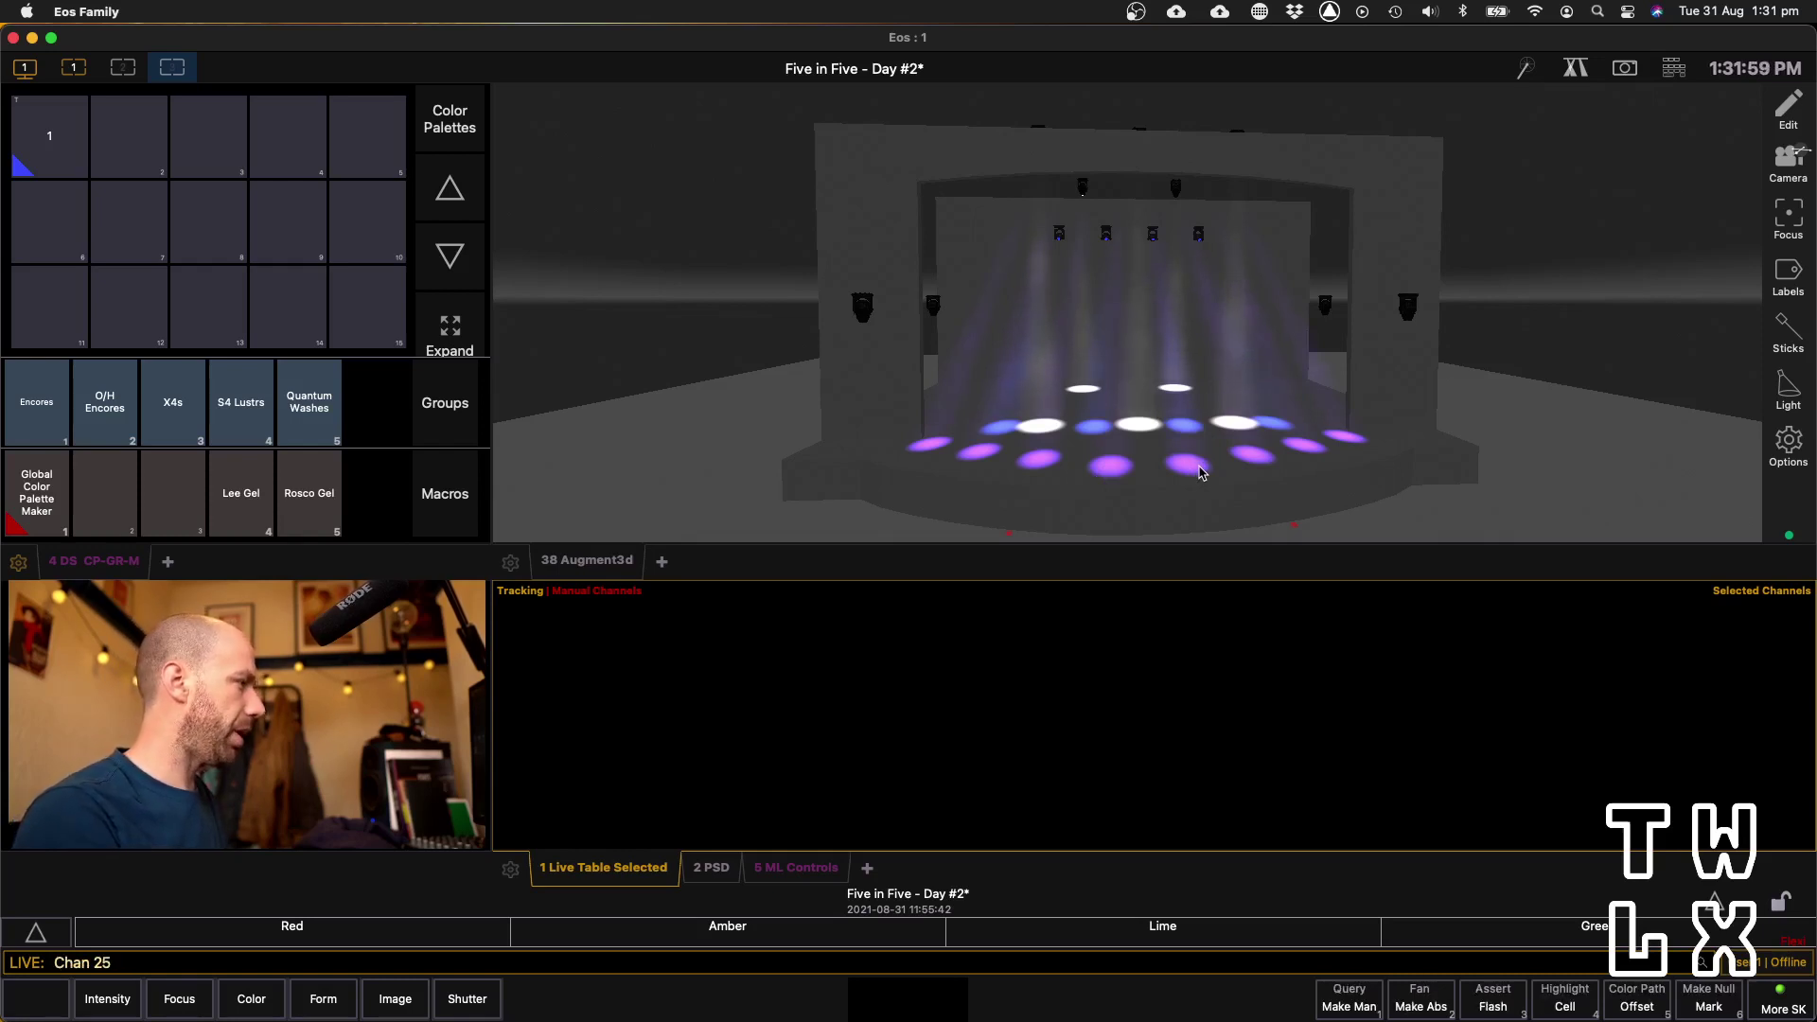
{"action": "type", "text": "t27"}
{"action": "key", "text": "Return"}
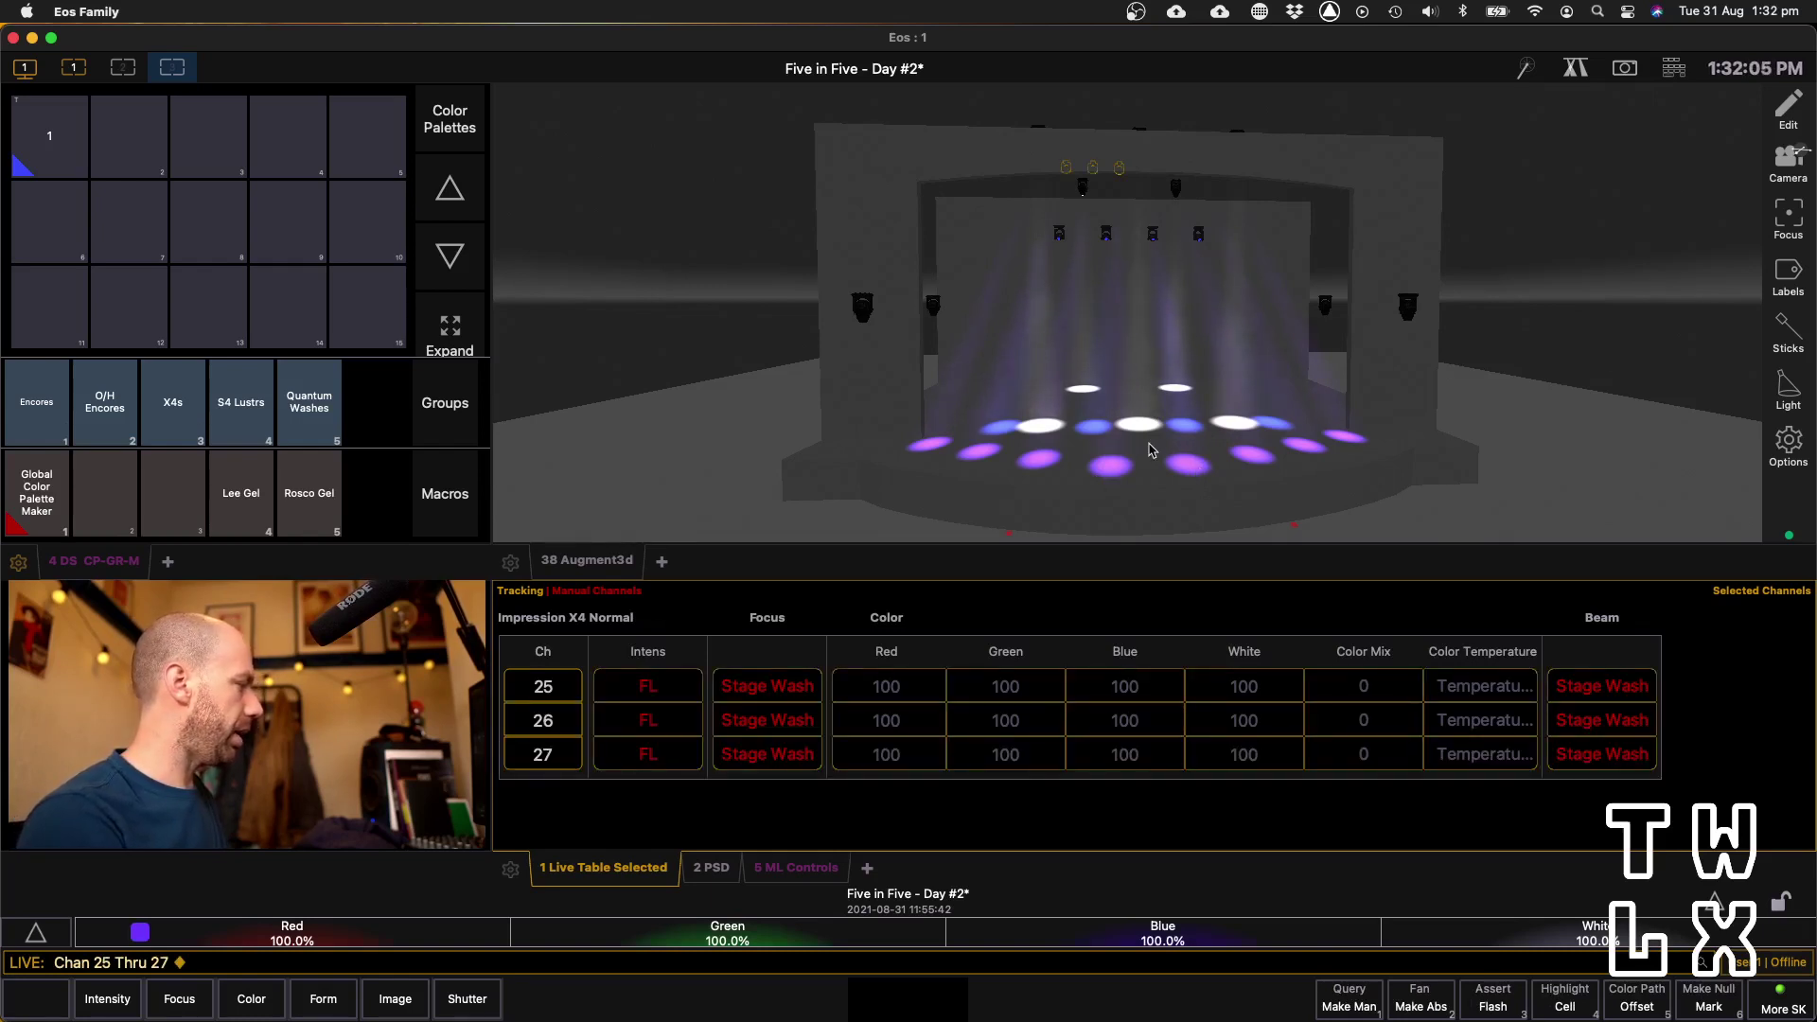
{"action": "key", "text": "3"}
{"action": "key", "text": "slash"}
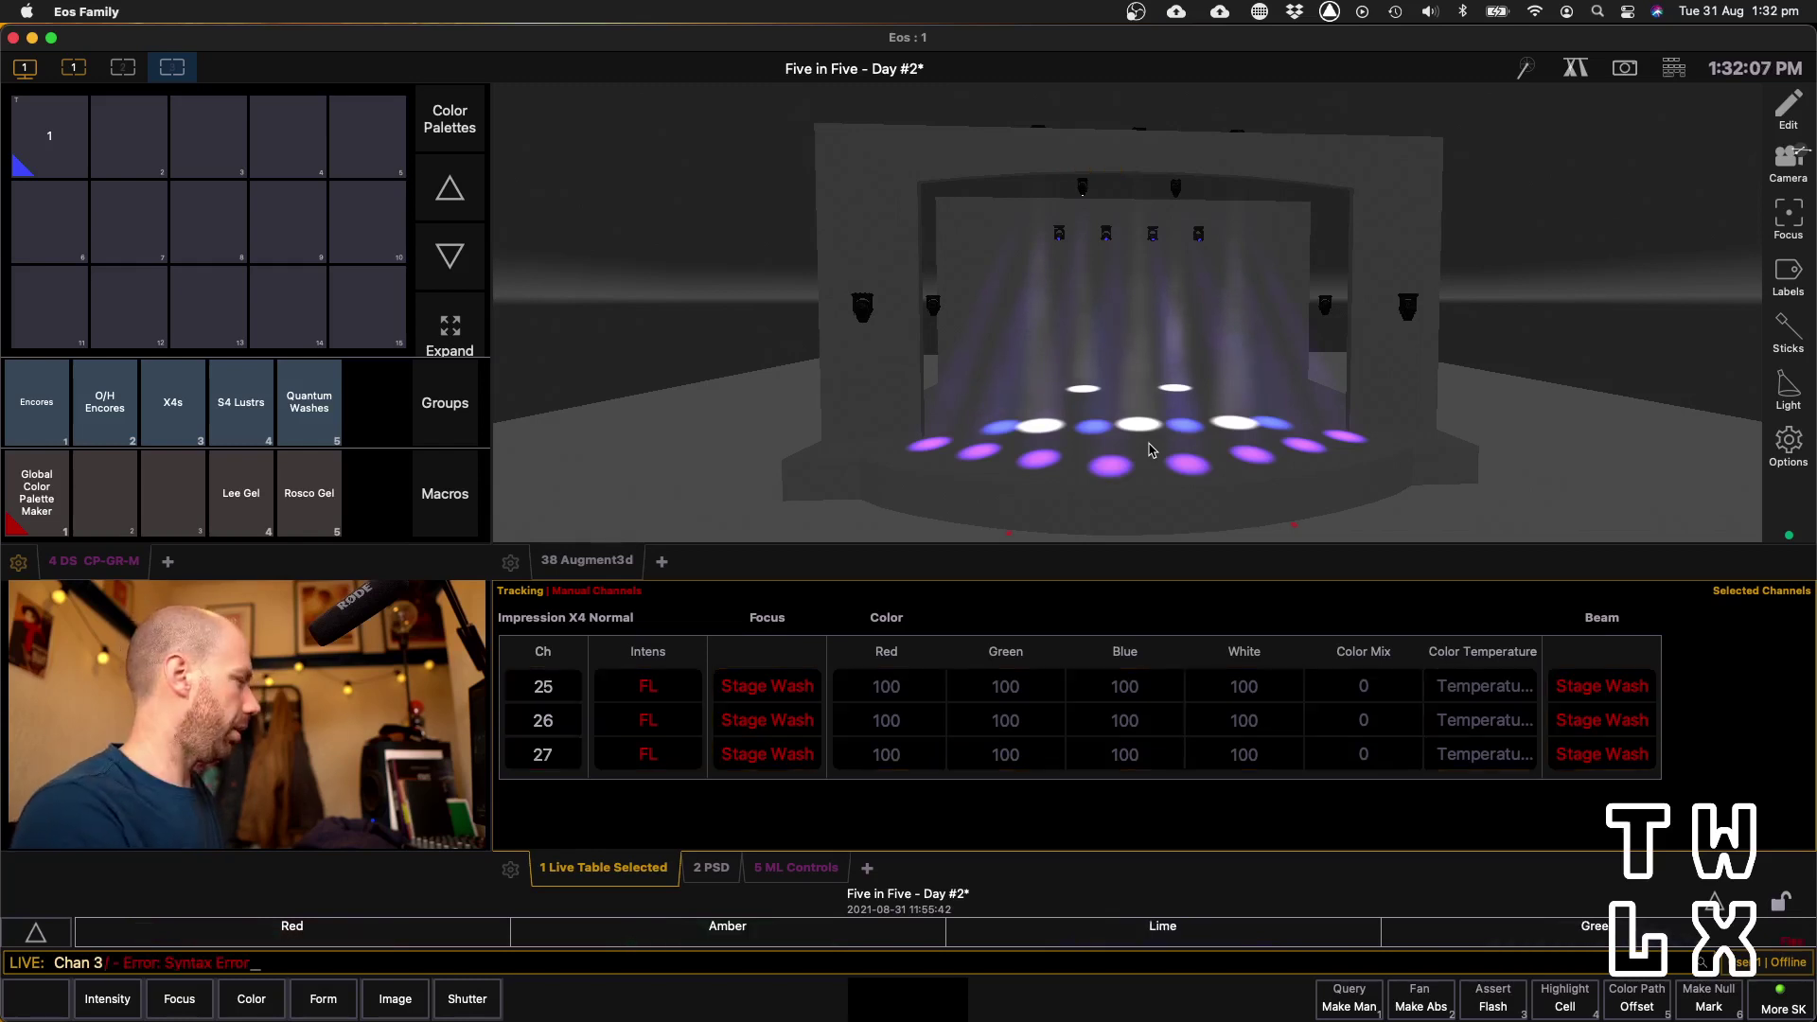
{"action": "key", "text": "BackSpace"}
{"action": "key", "text": "BackSpace"}
{"action": "key", "text": "BackSpace"}
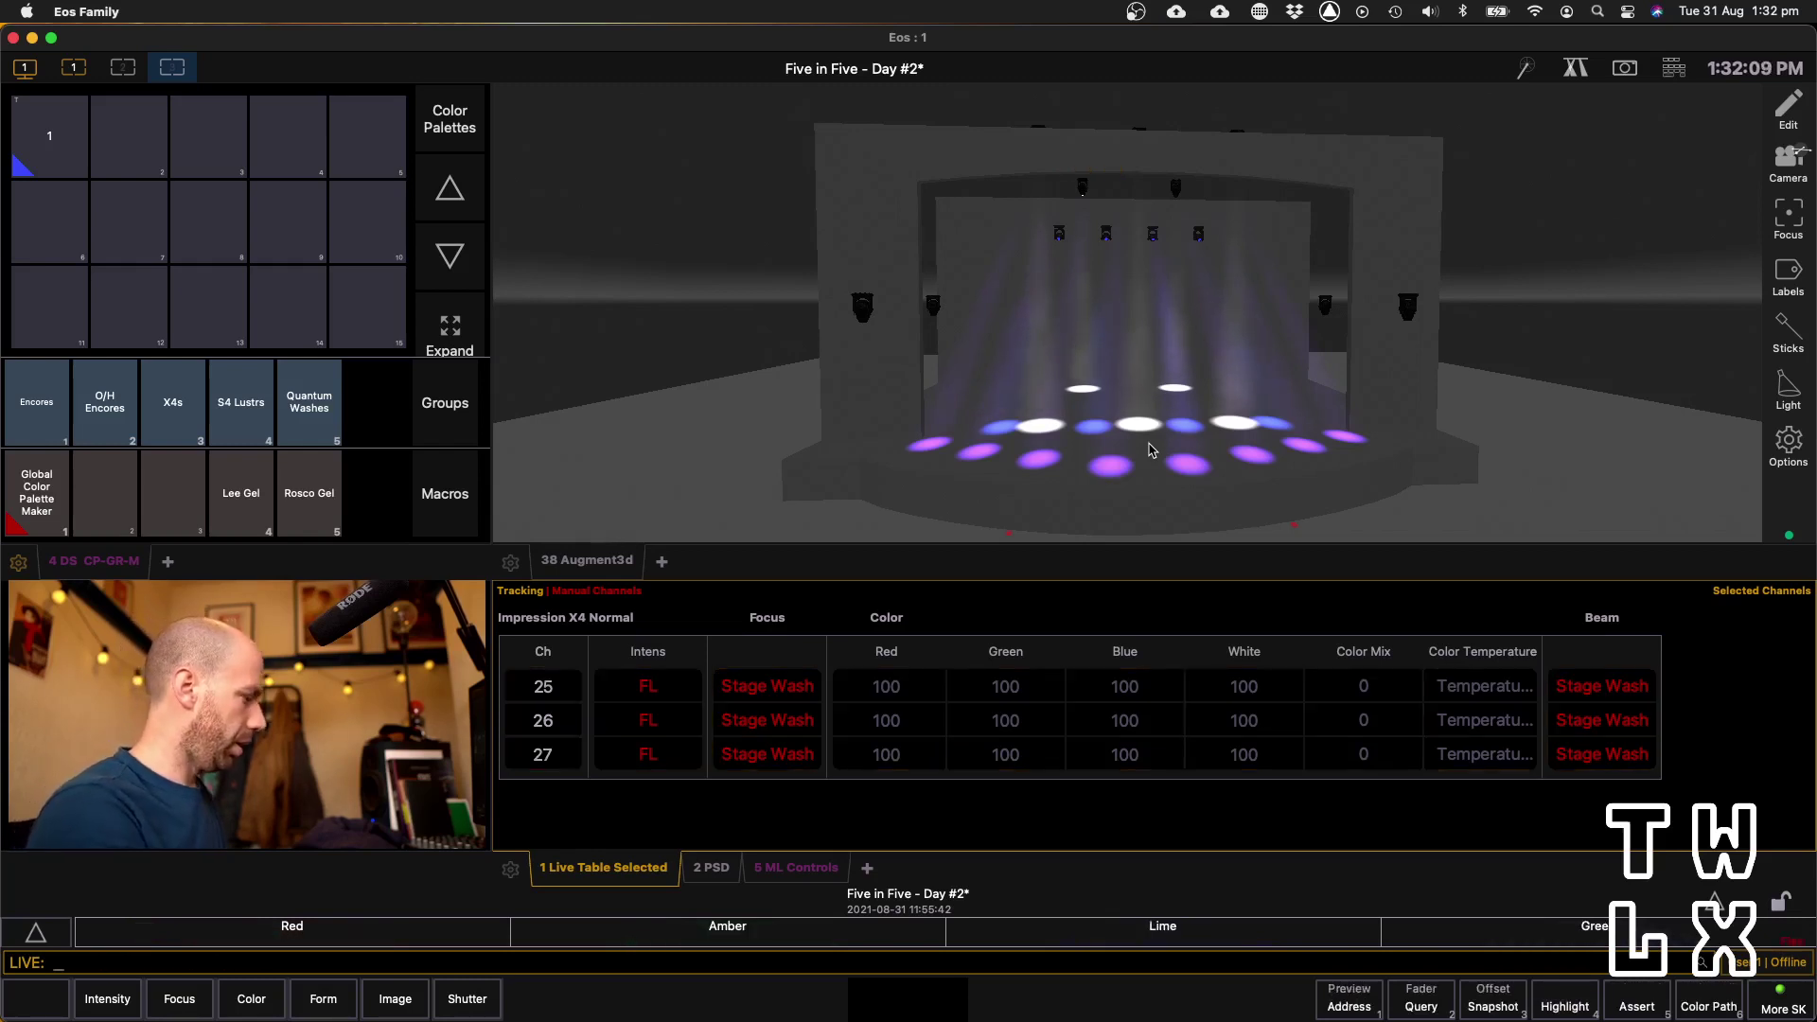
Set the color of channels 25 through 27 to gel 3/138
{"action": "key", "text": "2"}
{"action": "key", "text": "5"}
{"action": "key", "text": "t"}
{"action": "key", "text": "2"}
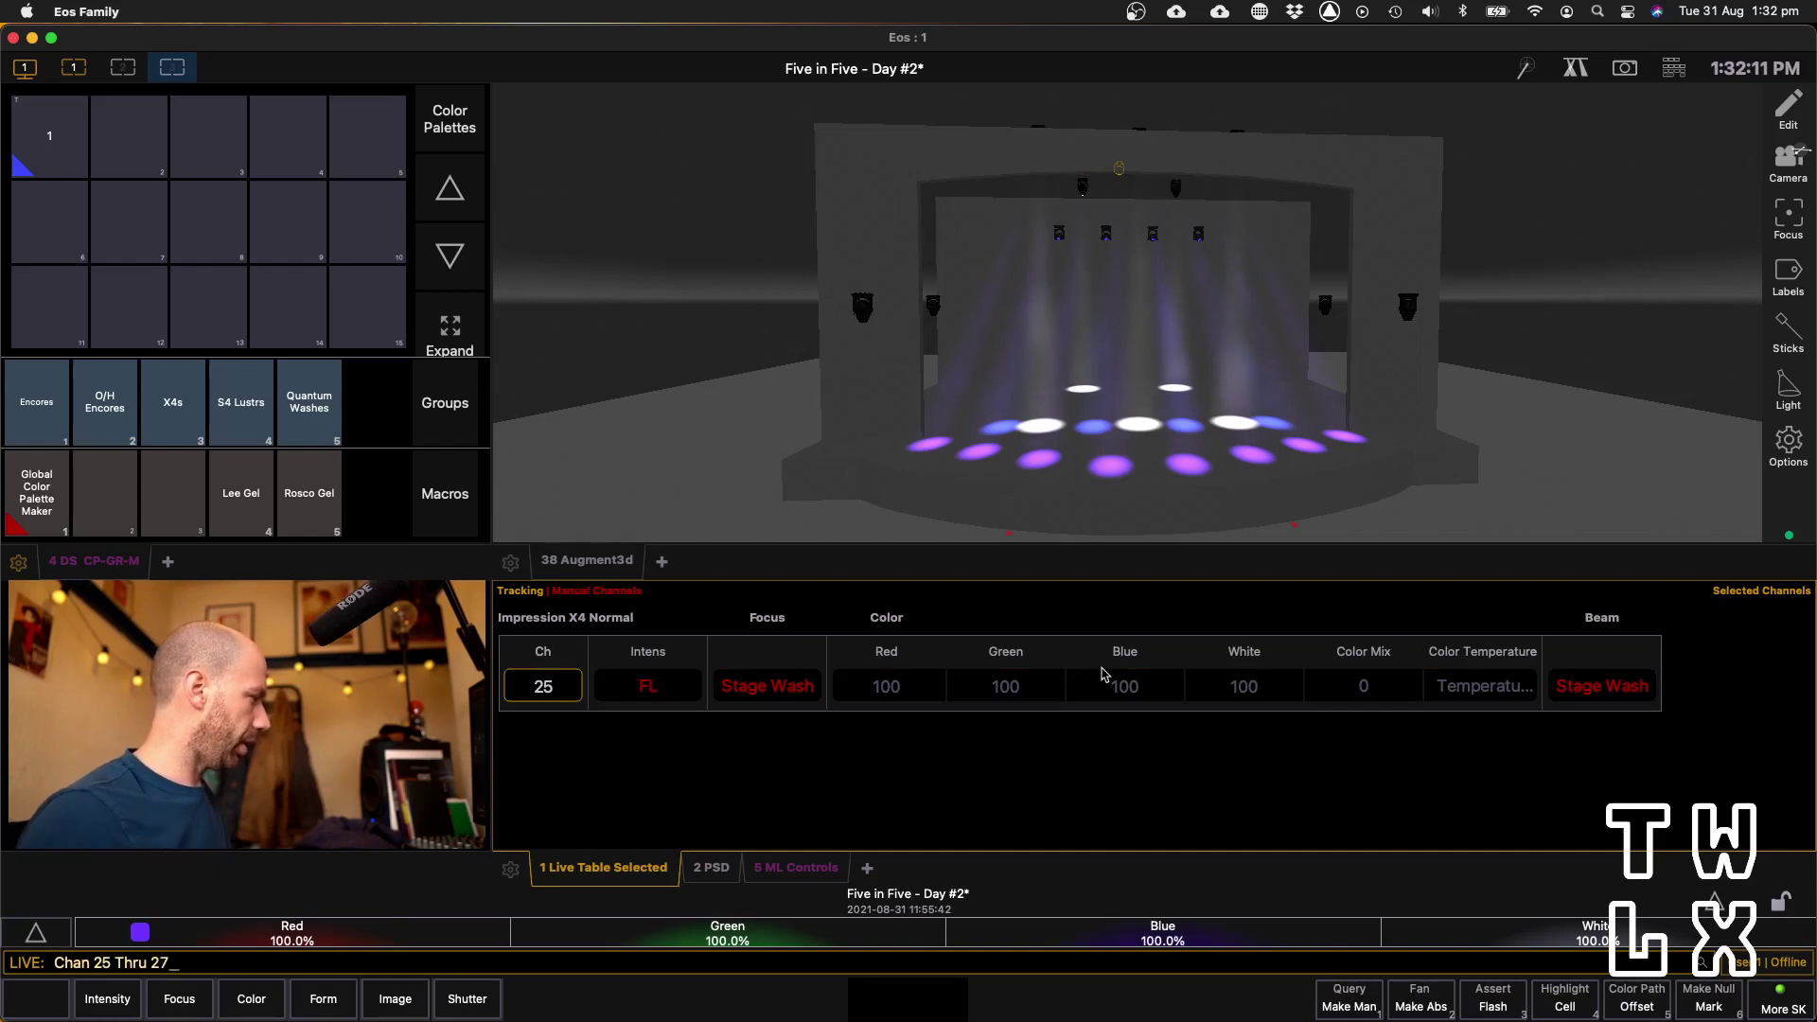
{"action": "left_click", "coordinate": [257, 1003]}
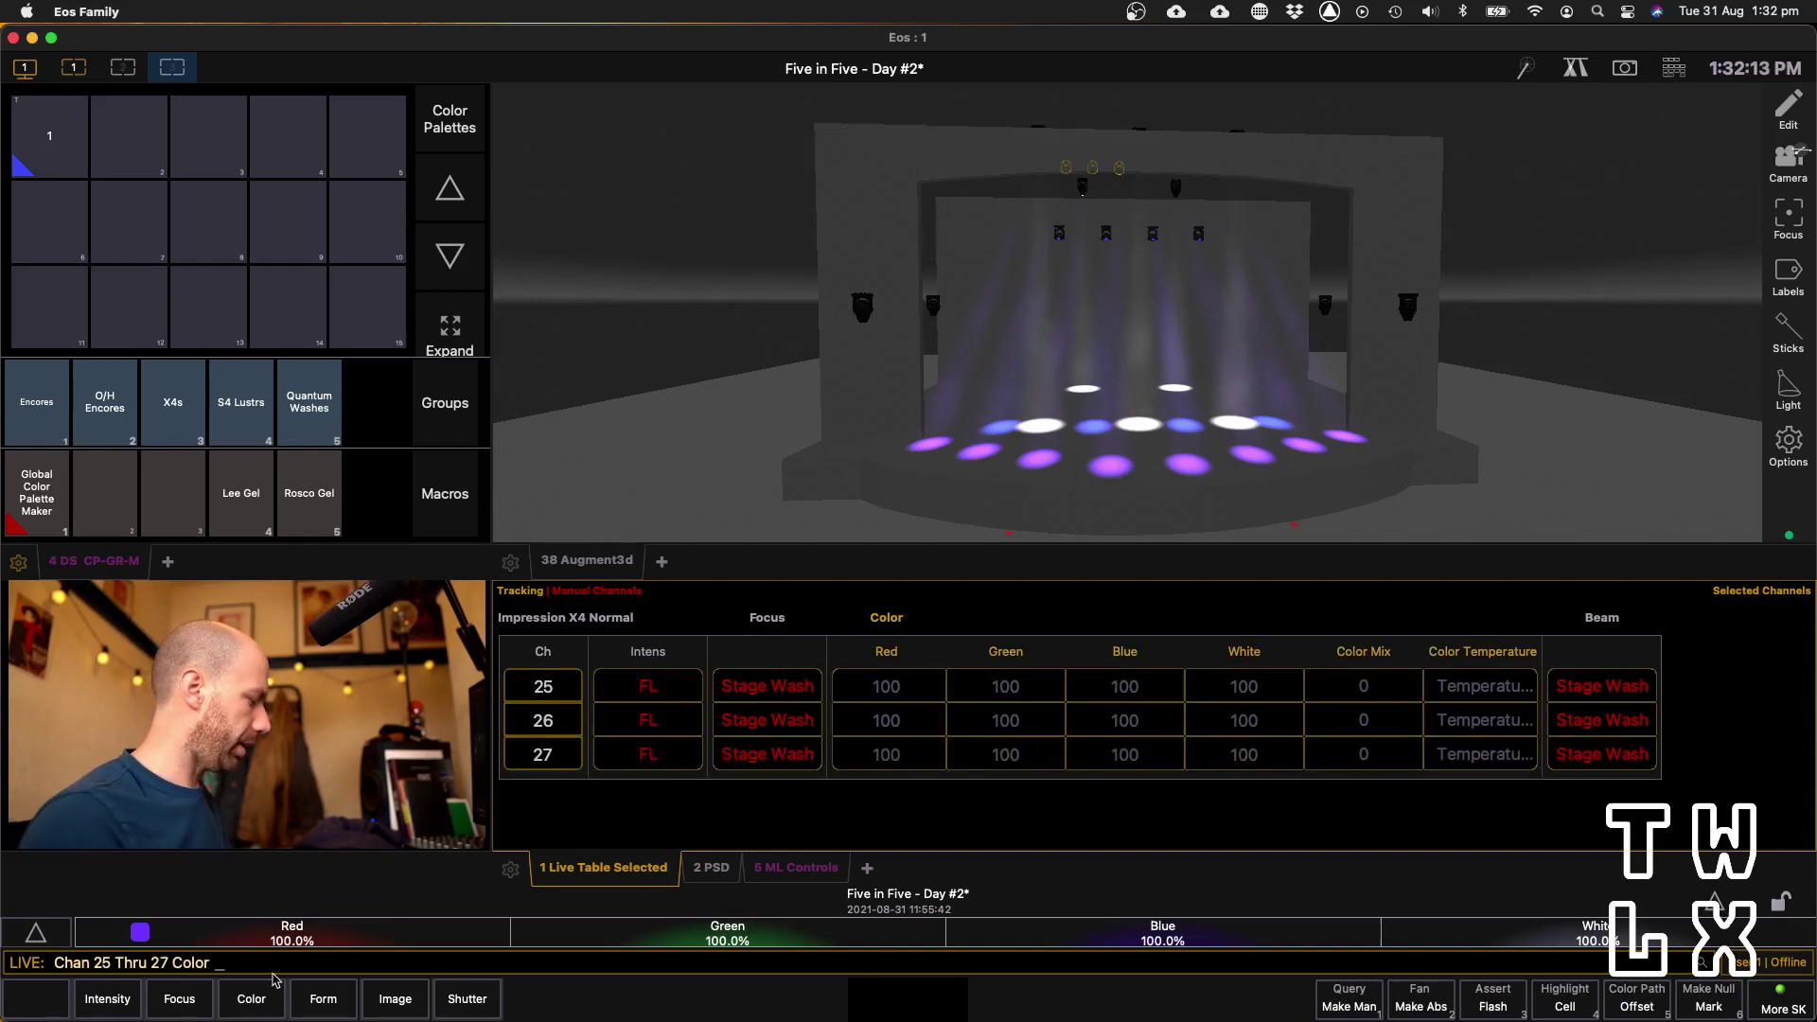
{"action": "key", "text": "3"}
{"action": "key", "text": "/"}
{"action": "key", "text": "1"}
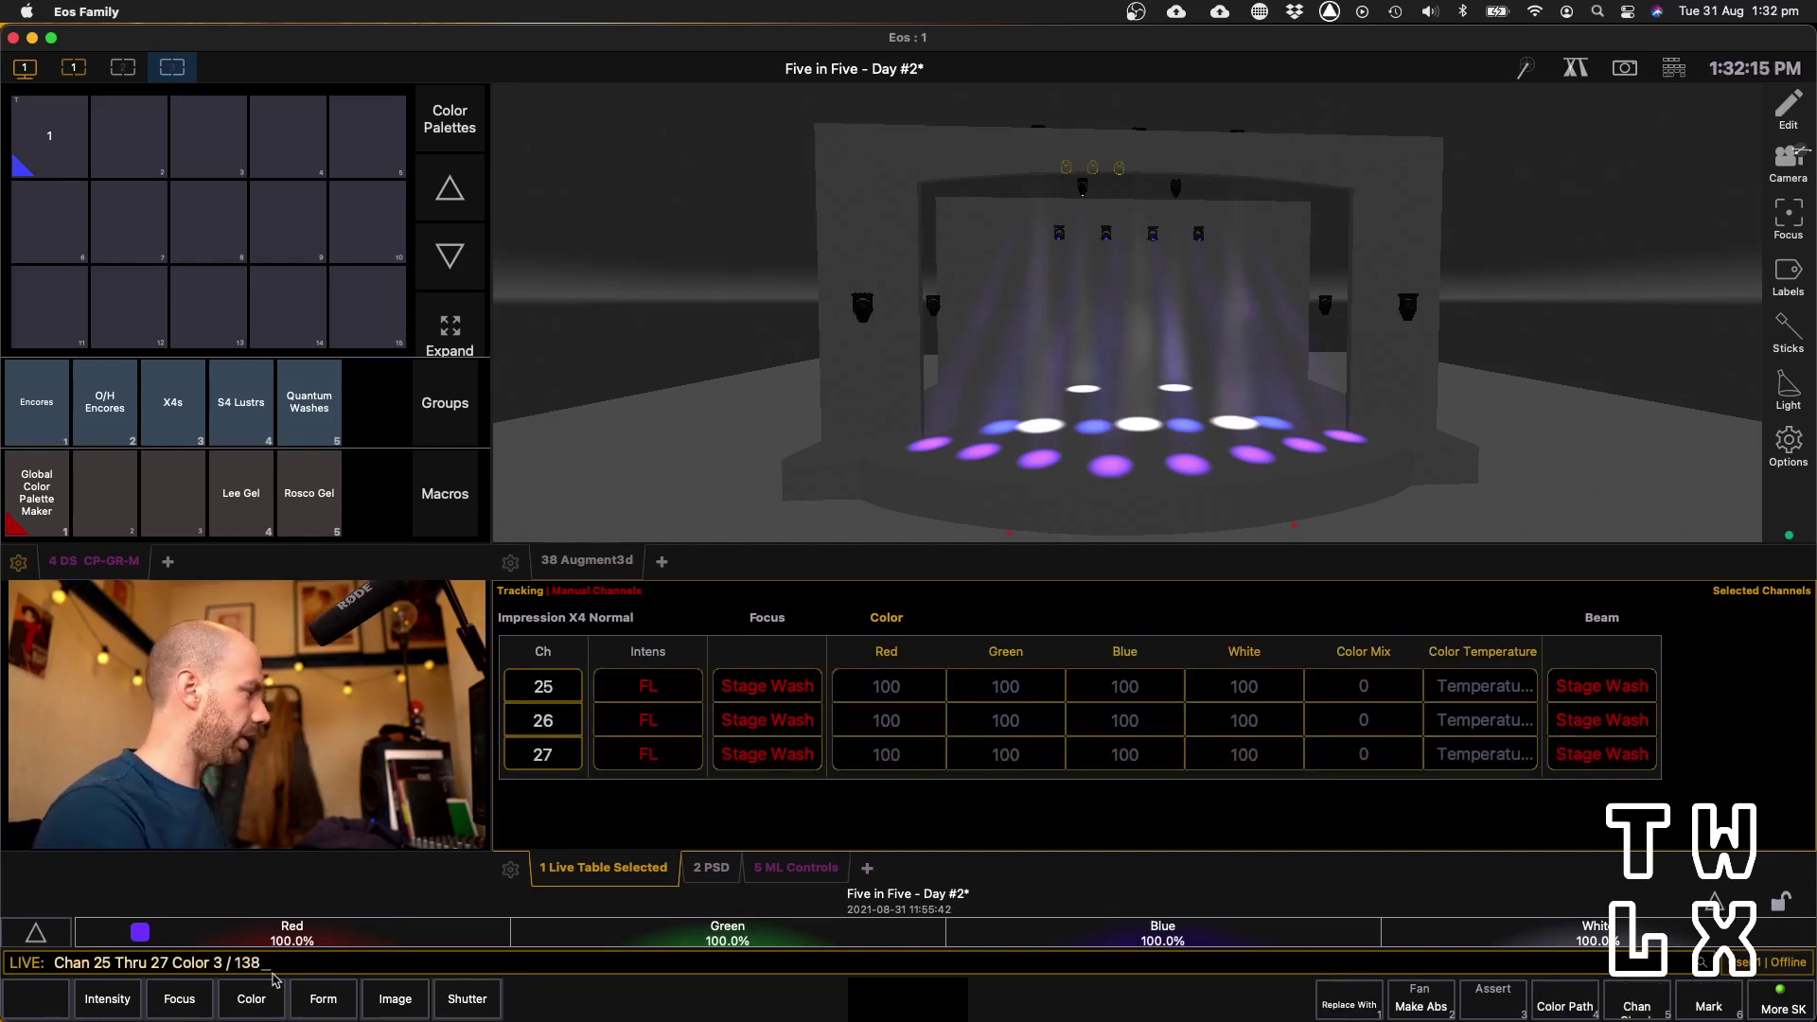
{"action": "key", "text": "Return"}
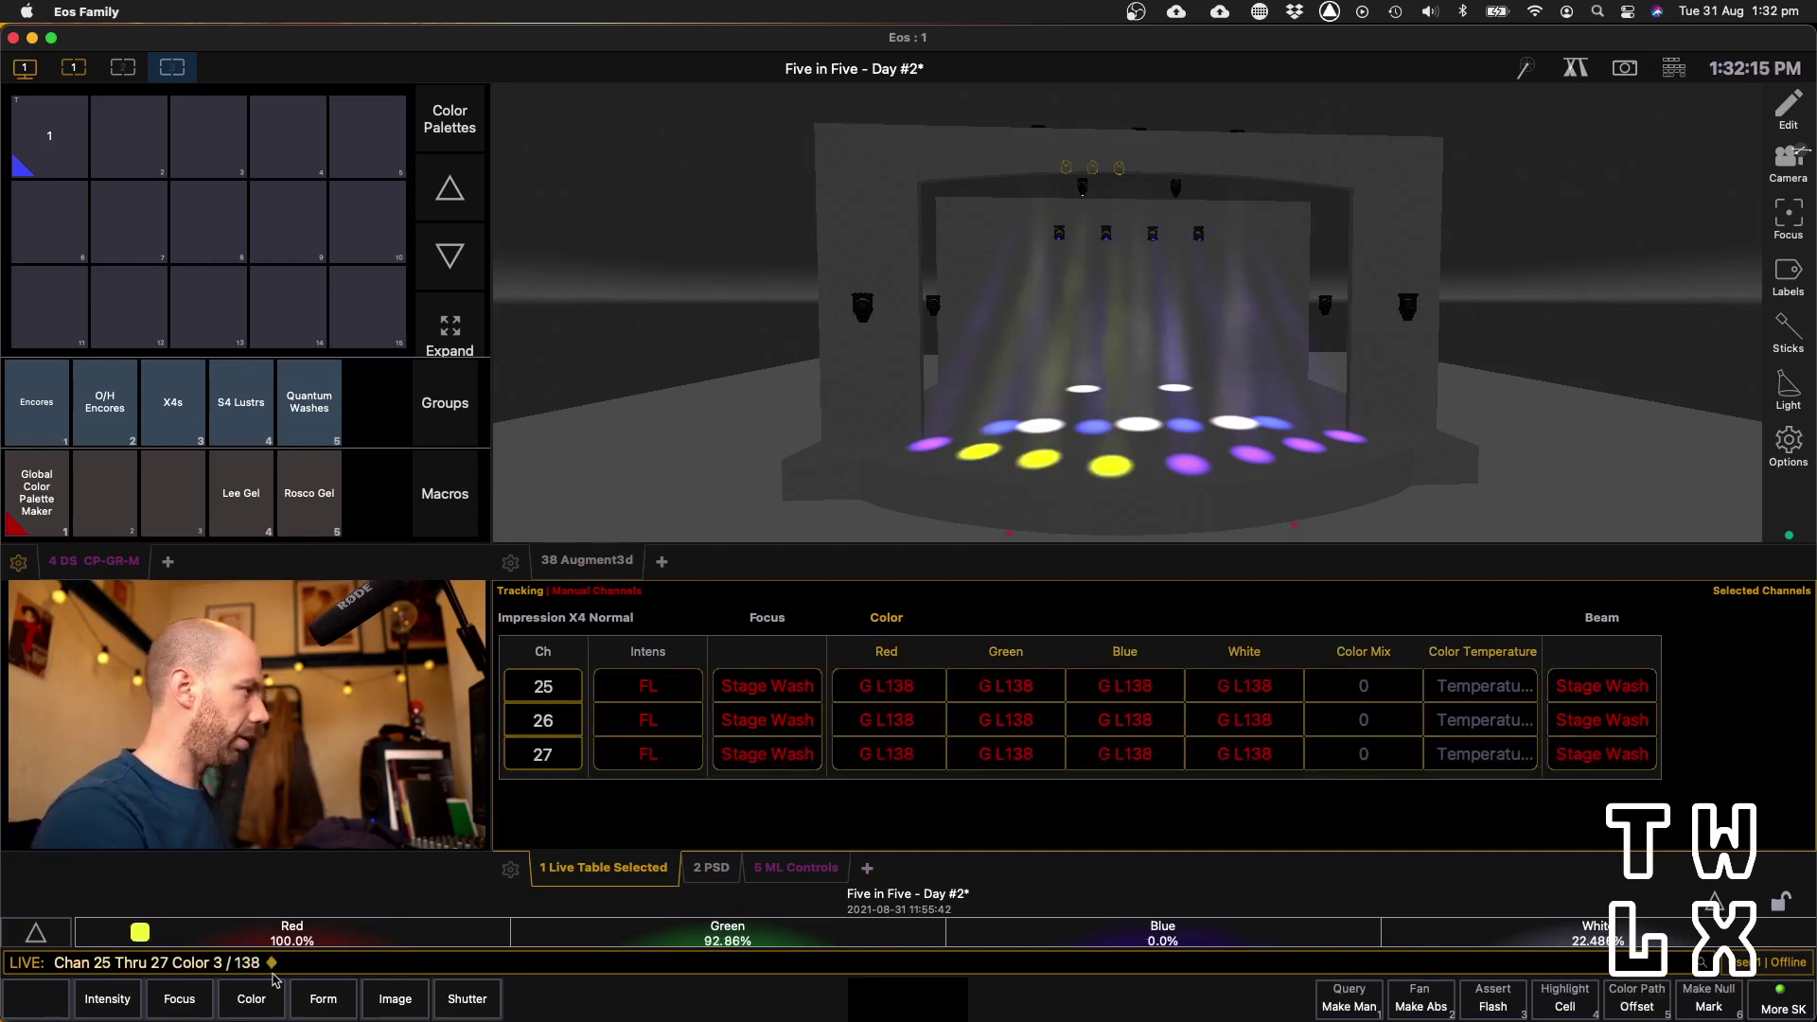
Store the color as Color Palette 2 with the Global Color Palette Maker macro and label the palette L138
{"action": "left_click", "coordinate": [40, 498]}
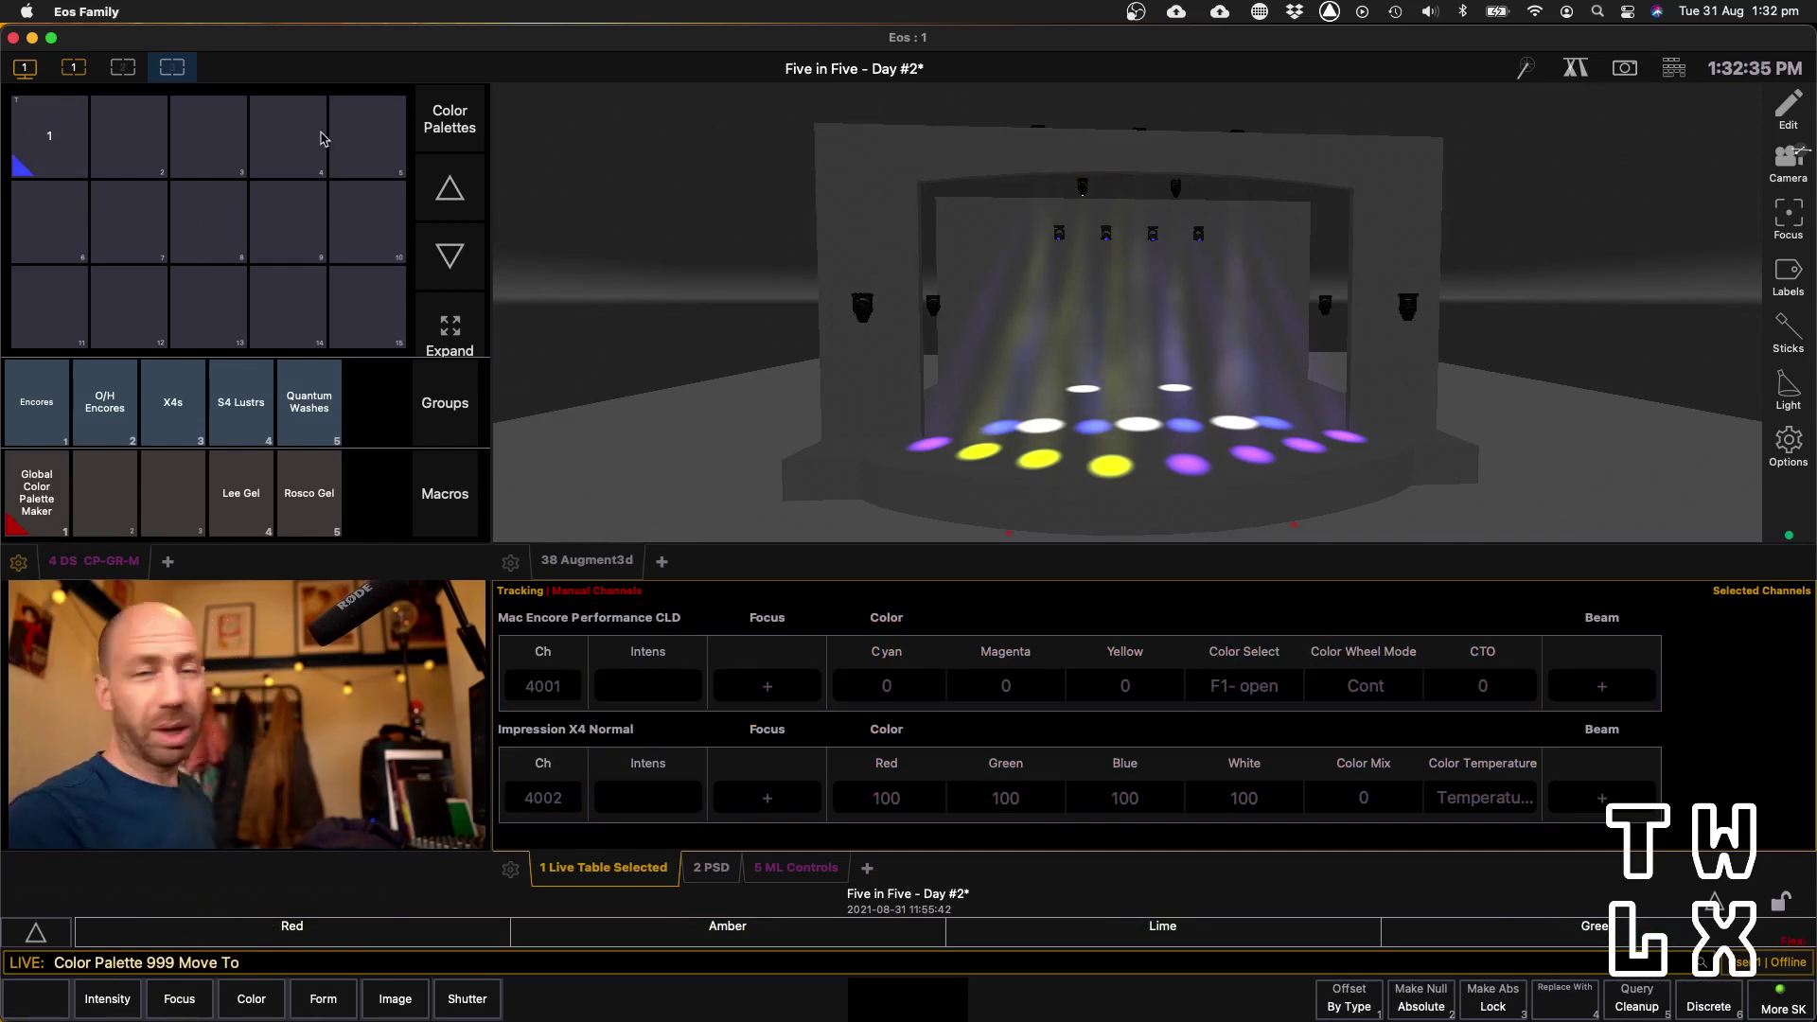
{"action": "left_click", "coordinate": [142, 149]}
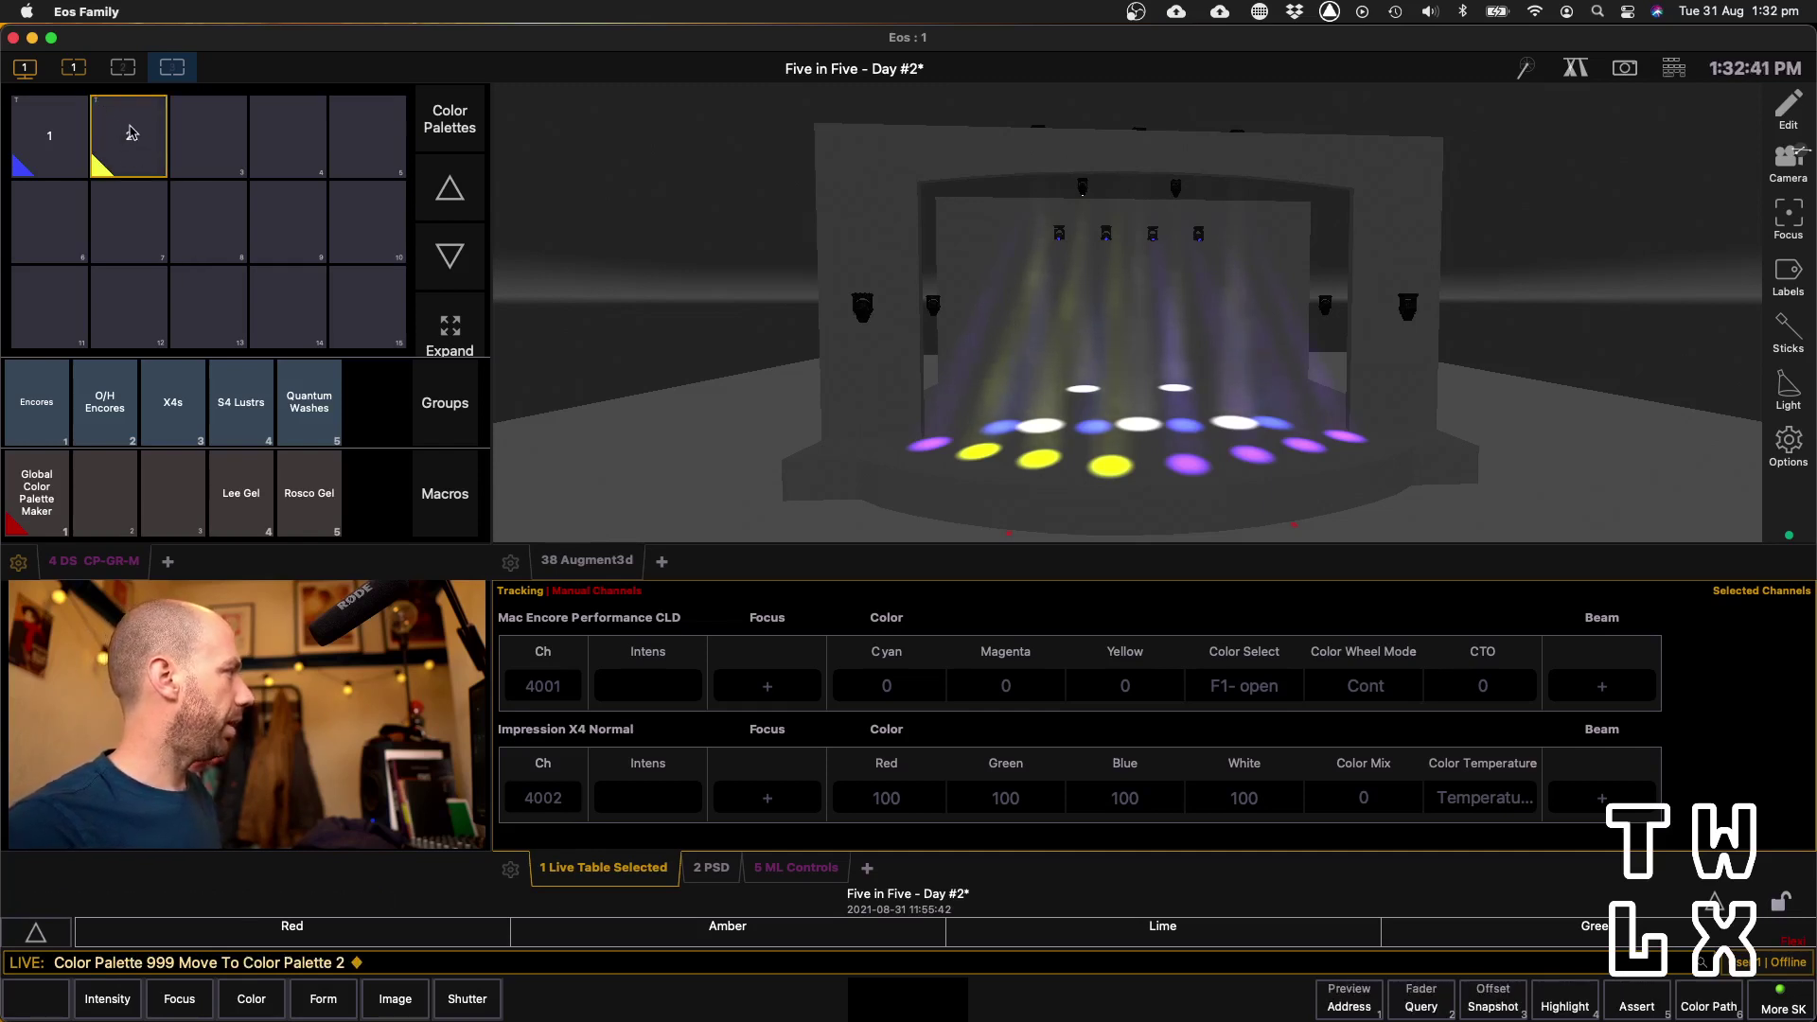
{"action": "type", "text": "l L"}
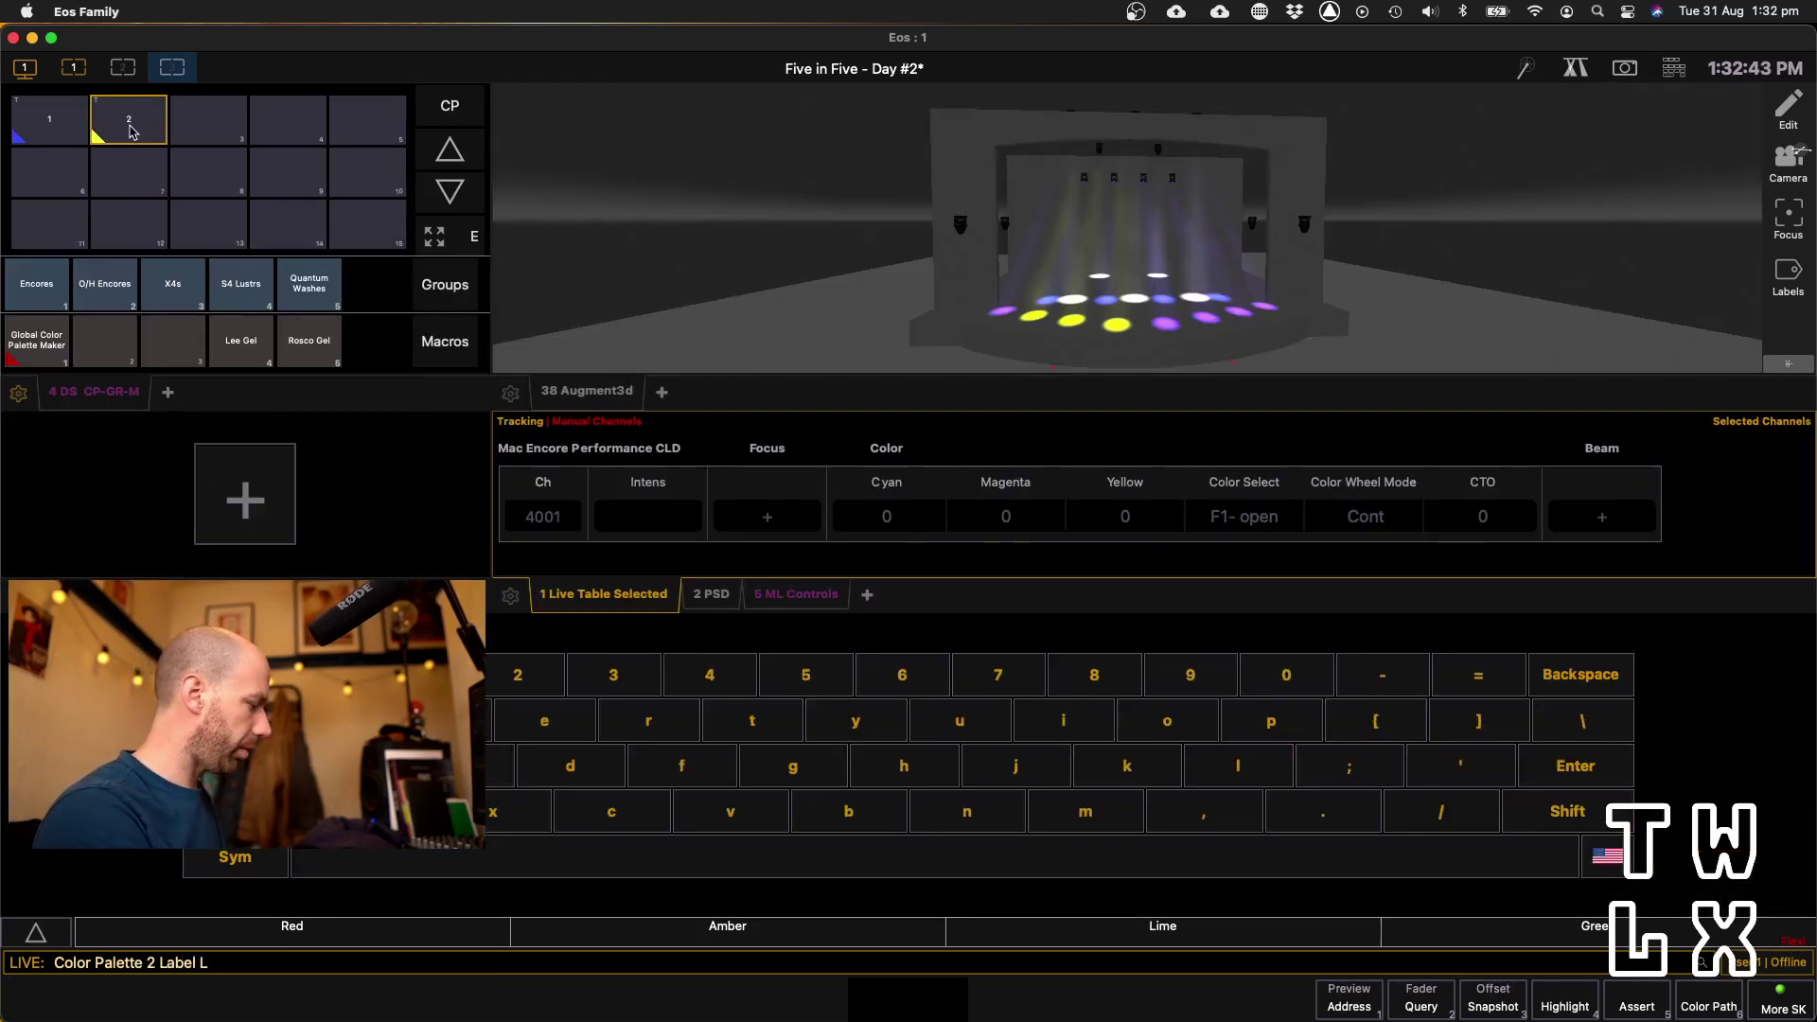
{"action": "type", "text": "138"}
{"action": "key", "text": "Return"}
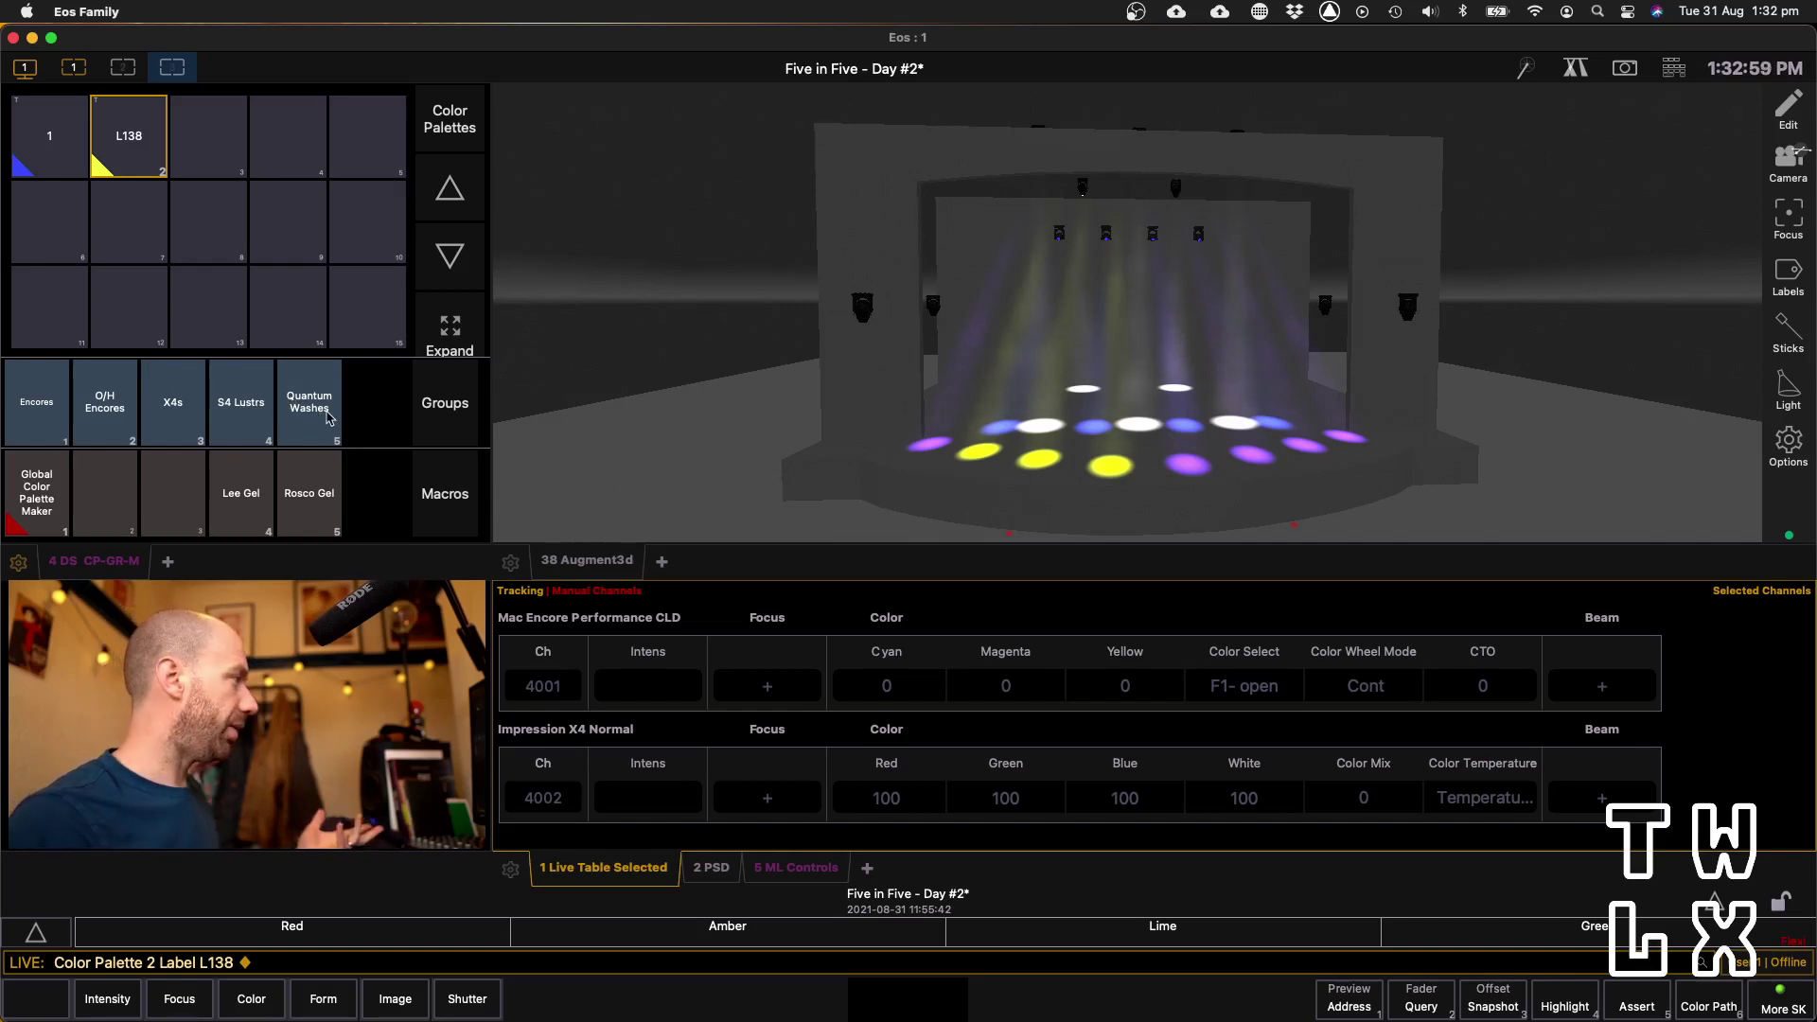
Apply the L138 color palette to the Quantum Washes, O/H Encores and X4s groups
{"action": "left_click", "coordinate": [317, 416]}
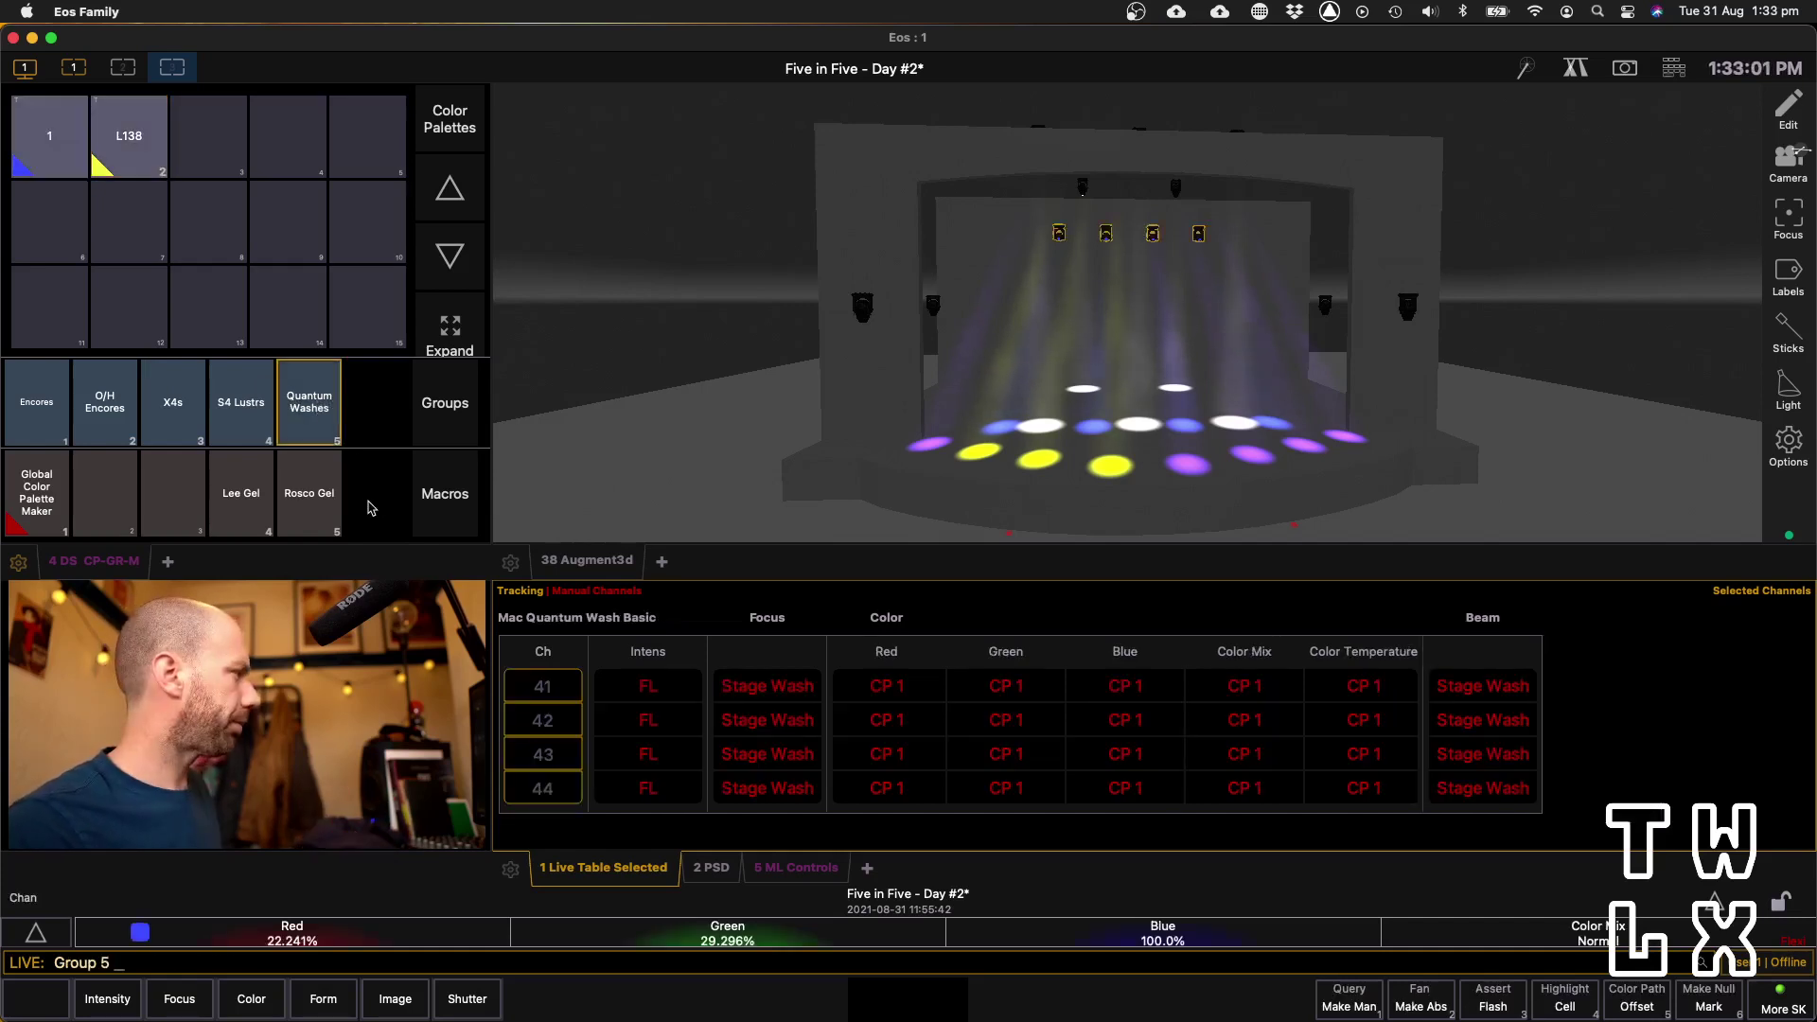
{"action": "left_click", "coordinate": [144, 132]}
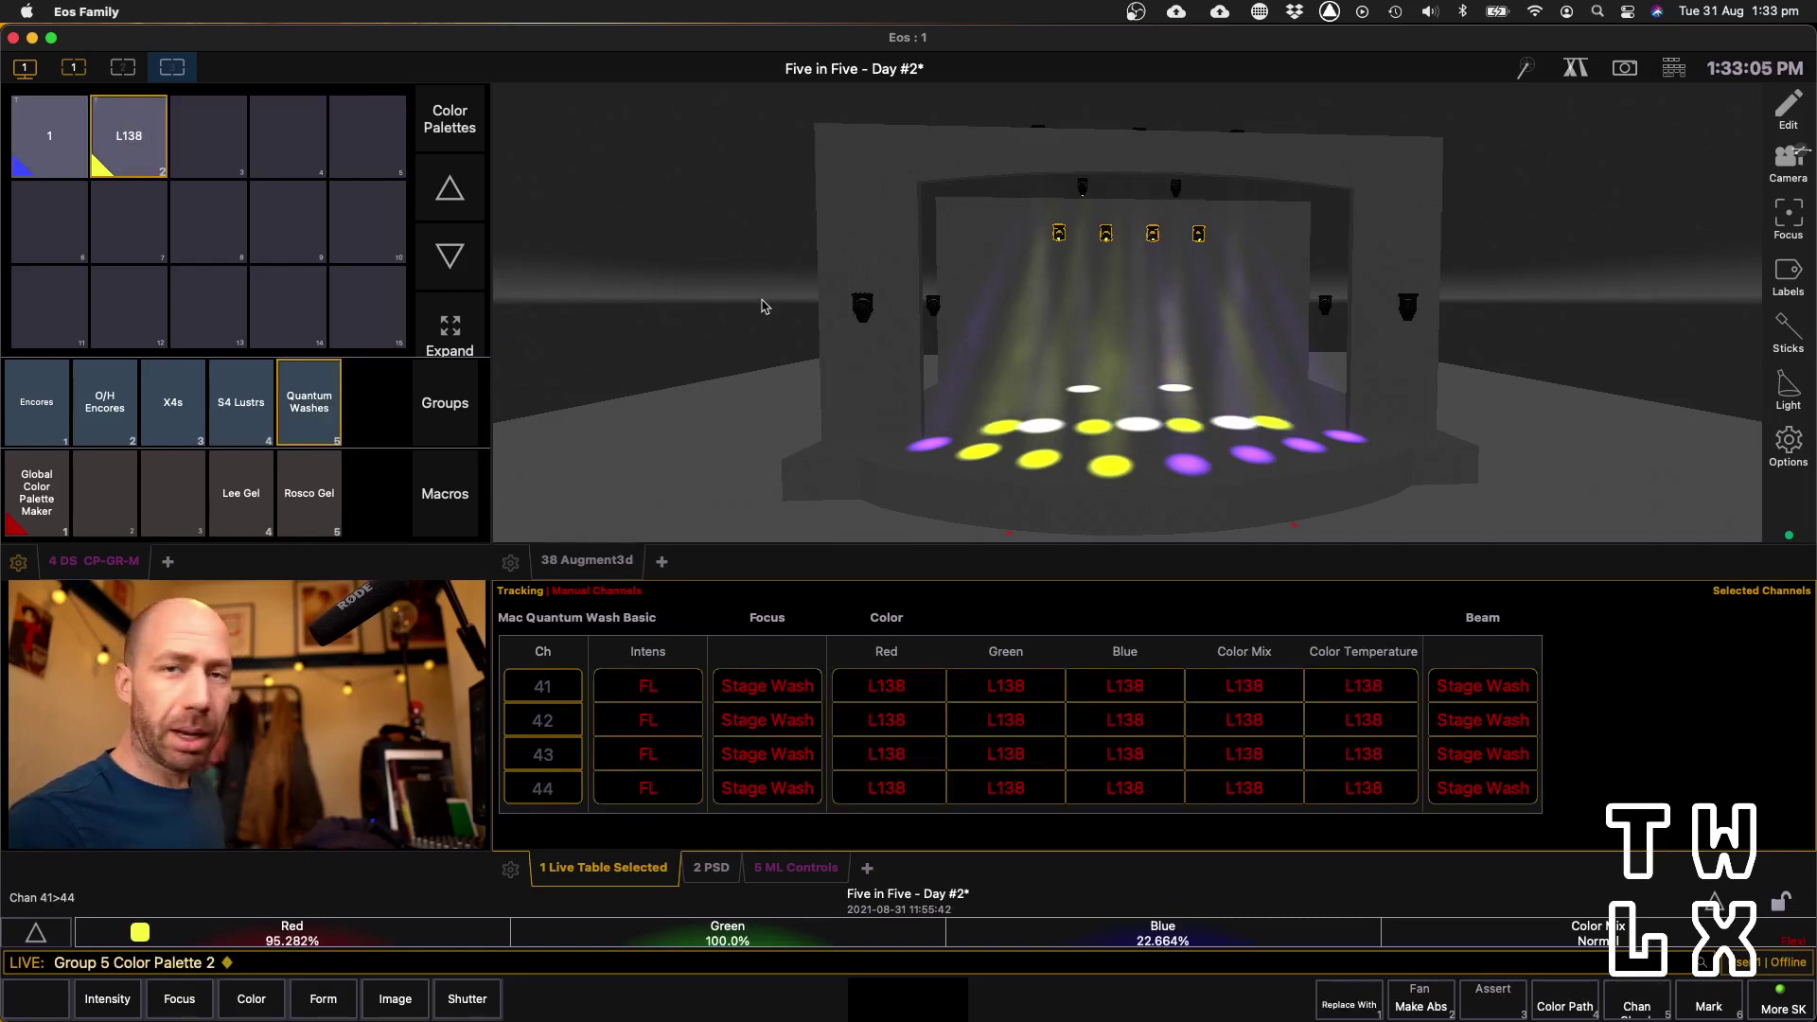
{"action": "left_click", "coordinate": [108, 418]}
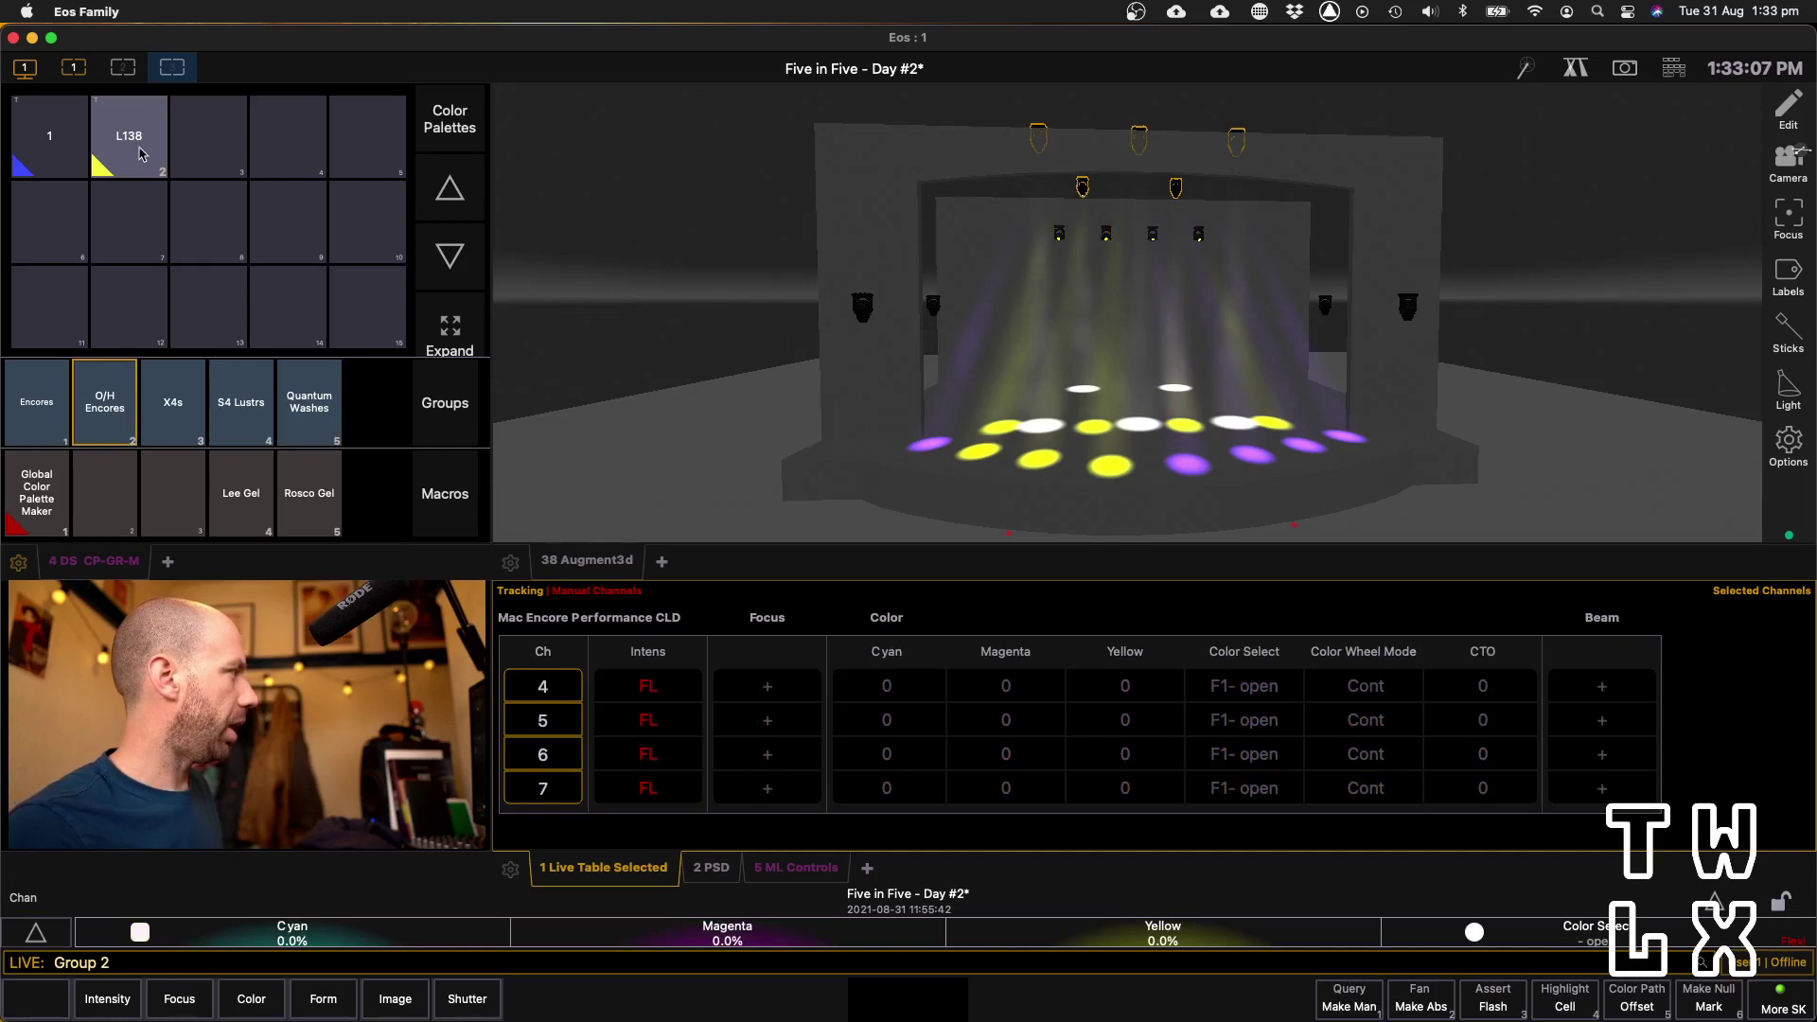
{"action": "left_click", "coordinate": [134, 138]}
{"action": "left_click", "coordinate": [176, 402]}
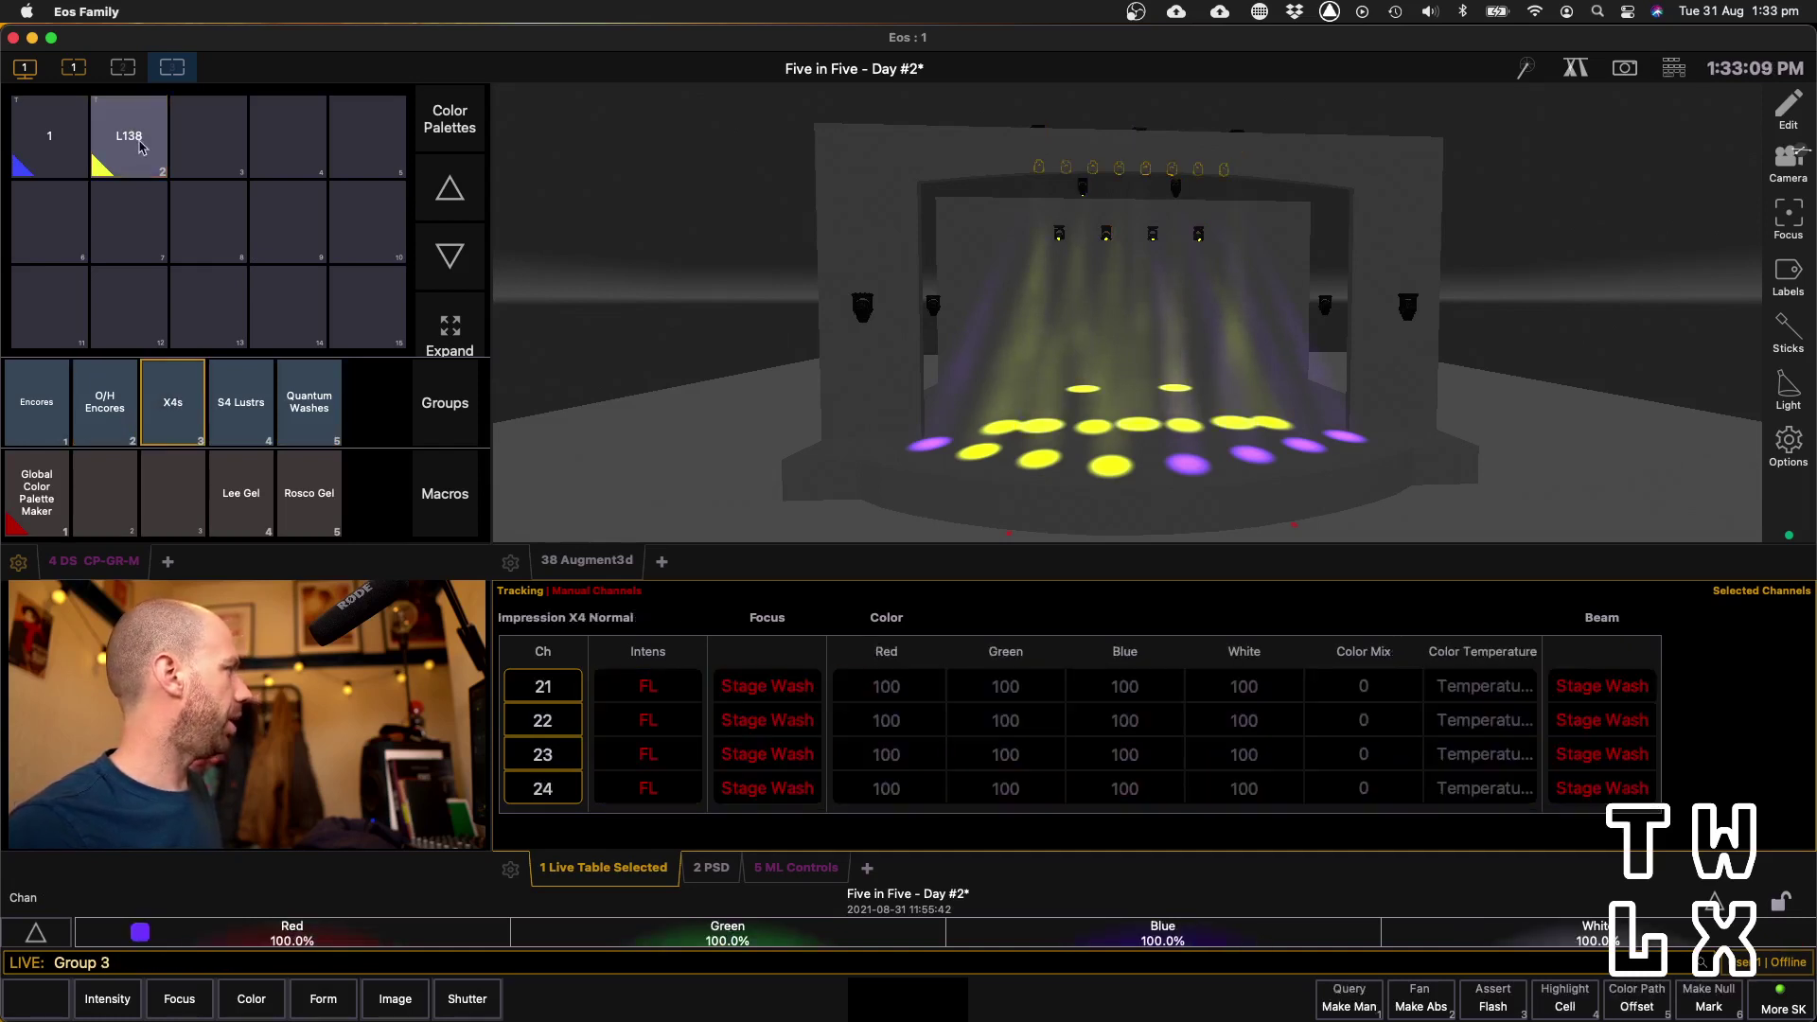
{"action": "left_click", "coordinate": [138, 147]}
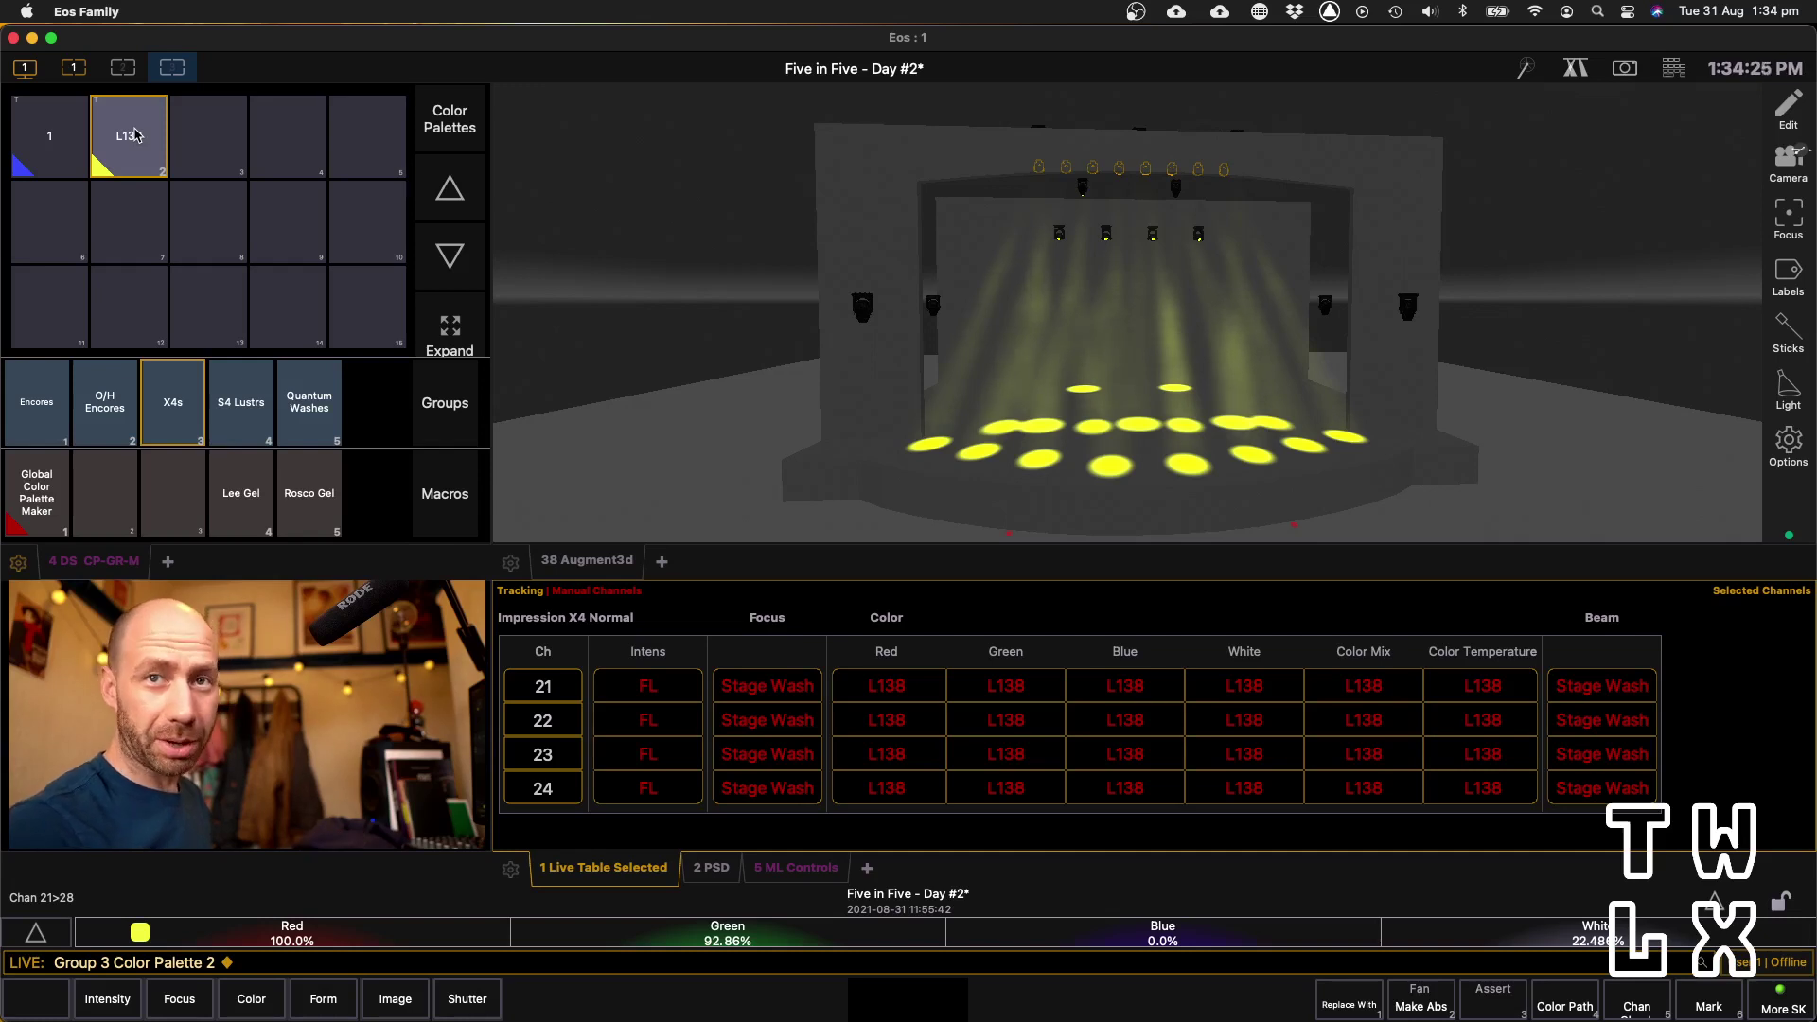
Examine the Global Color Palette Maker macro contents and the group list, and return to the color palettes workspace in Live
{"action": "mouse_move", "coordinate": [123, 67]}
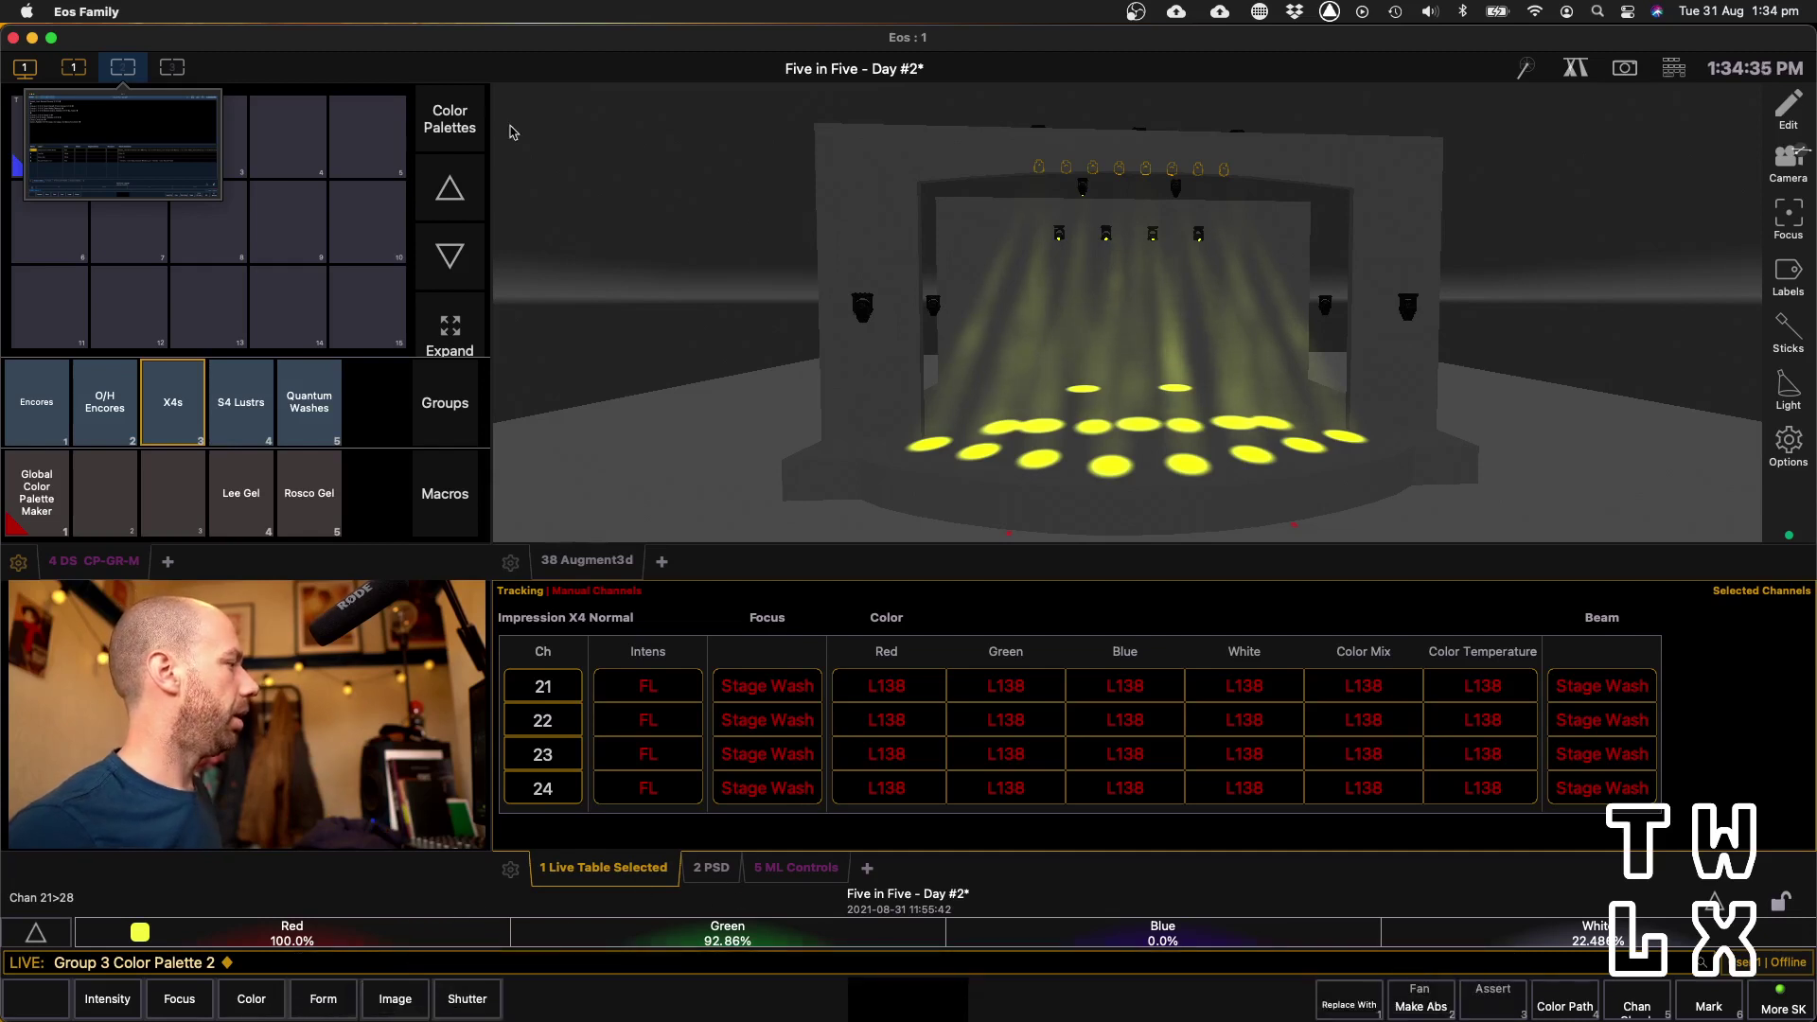
{"action": "left_click", "coordinate": [140, 67]}
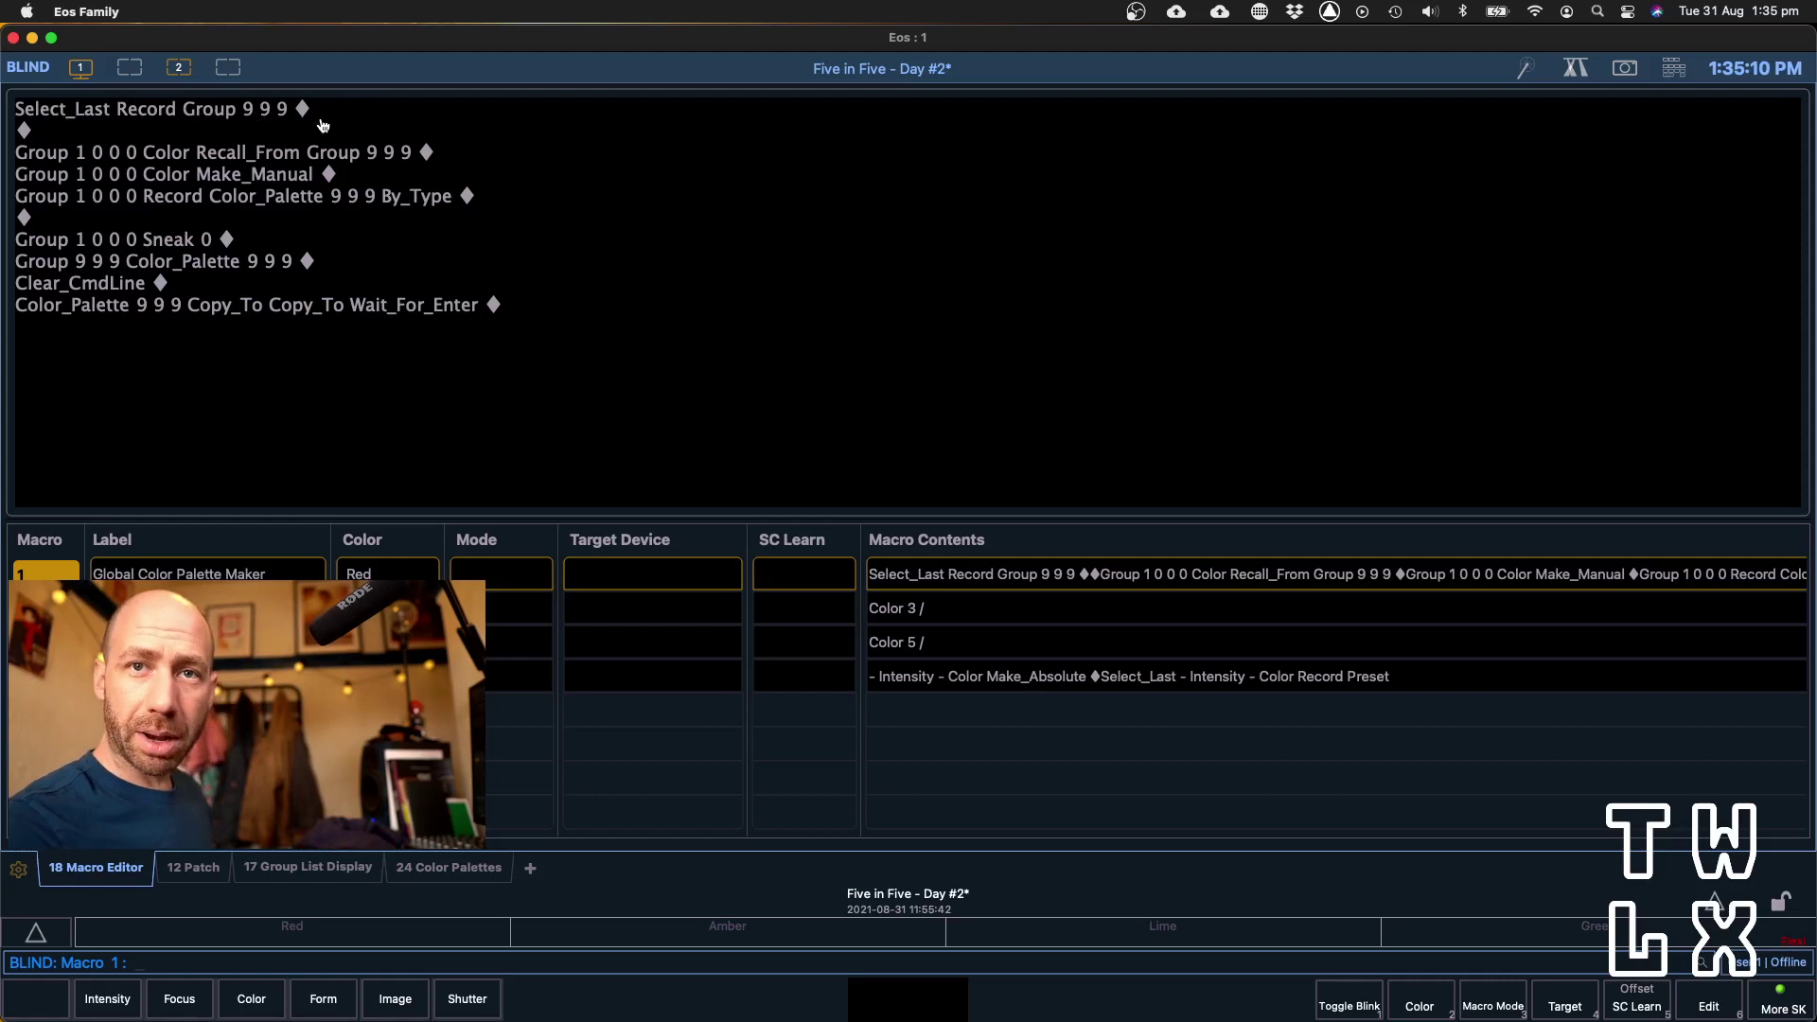
{"action": "left_click", "coordinate": [321, 870]}
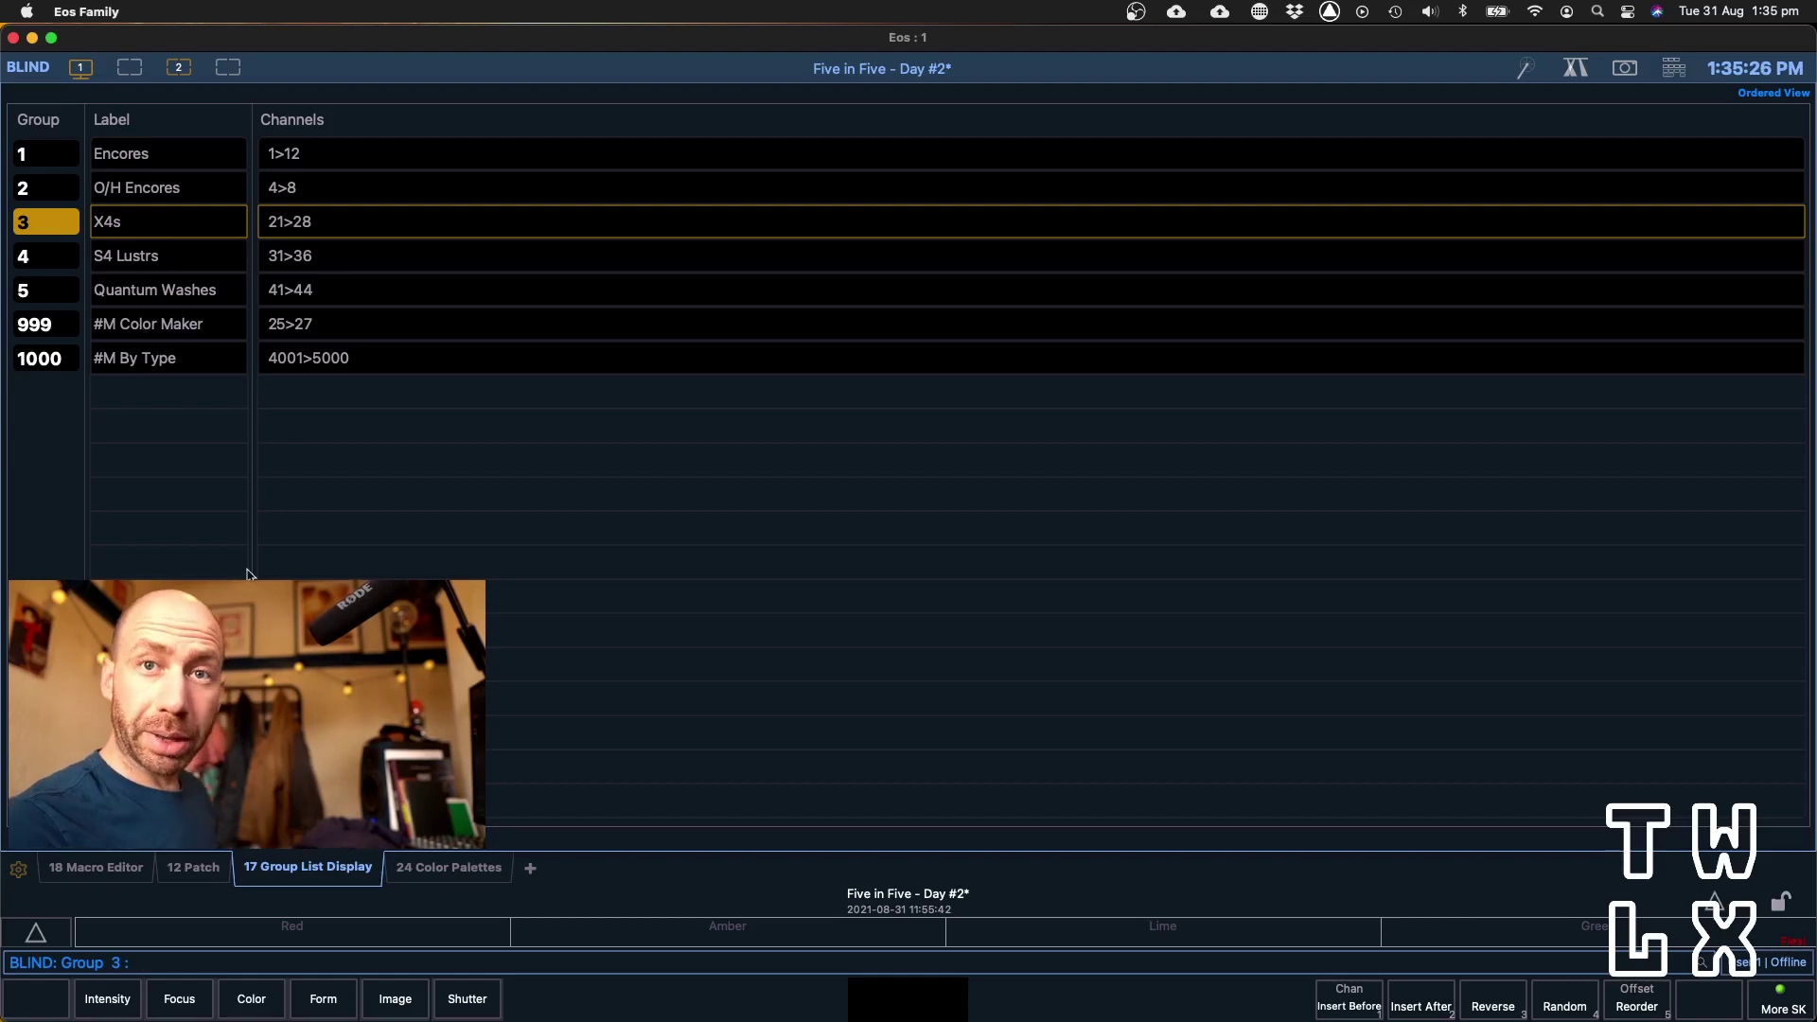
{"action": "left_click", "coordinate": [95, 867]}
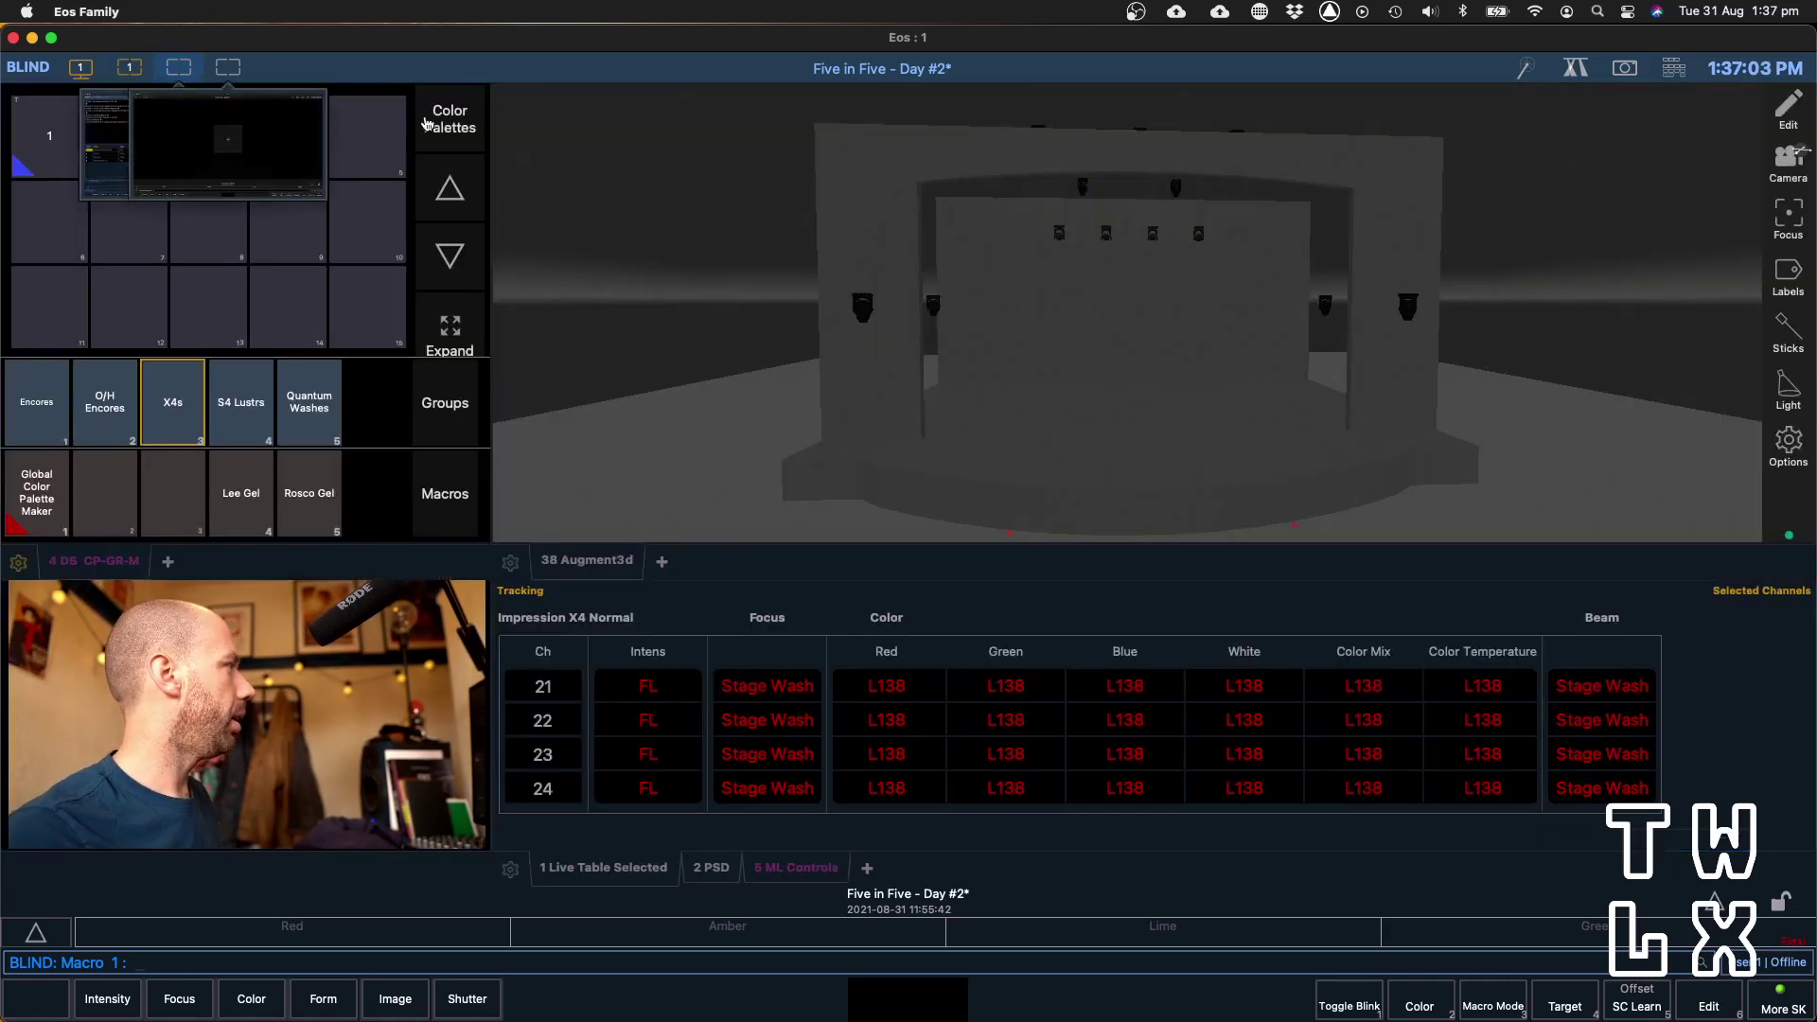
{"action": "left_click", "coordinate": [130, 67]}
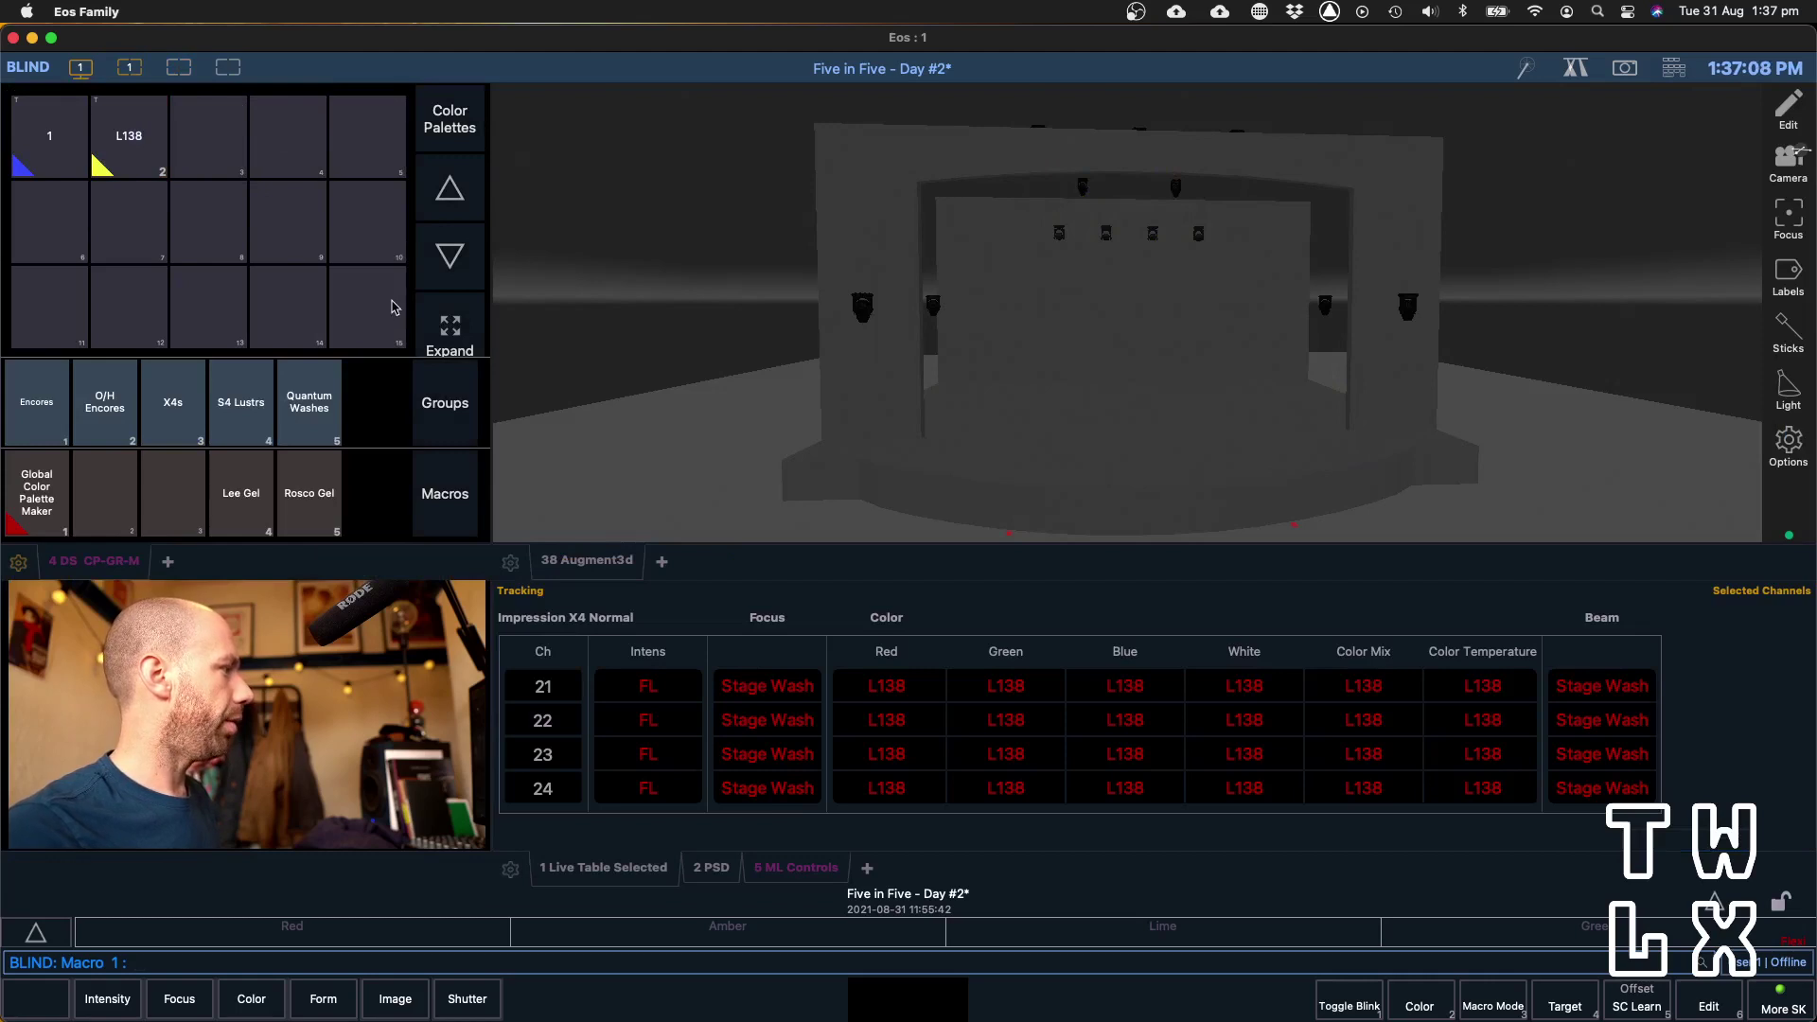
{"action": "key", "text": "Return"}
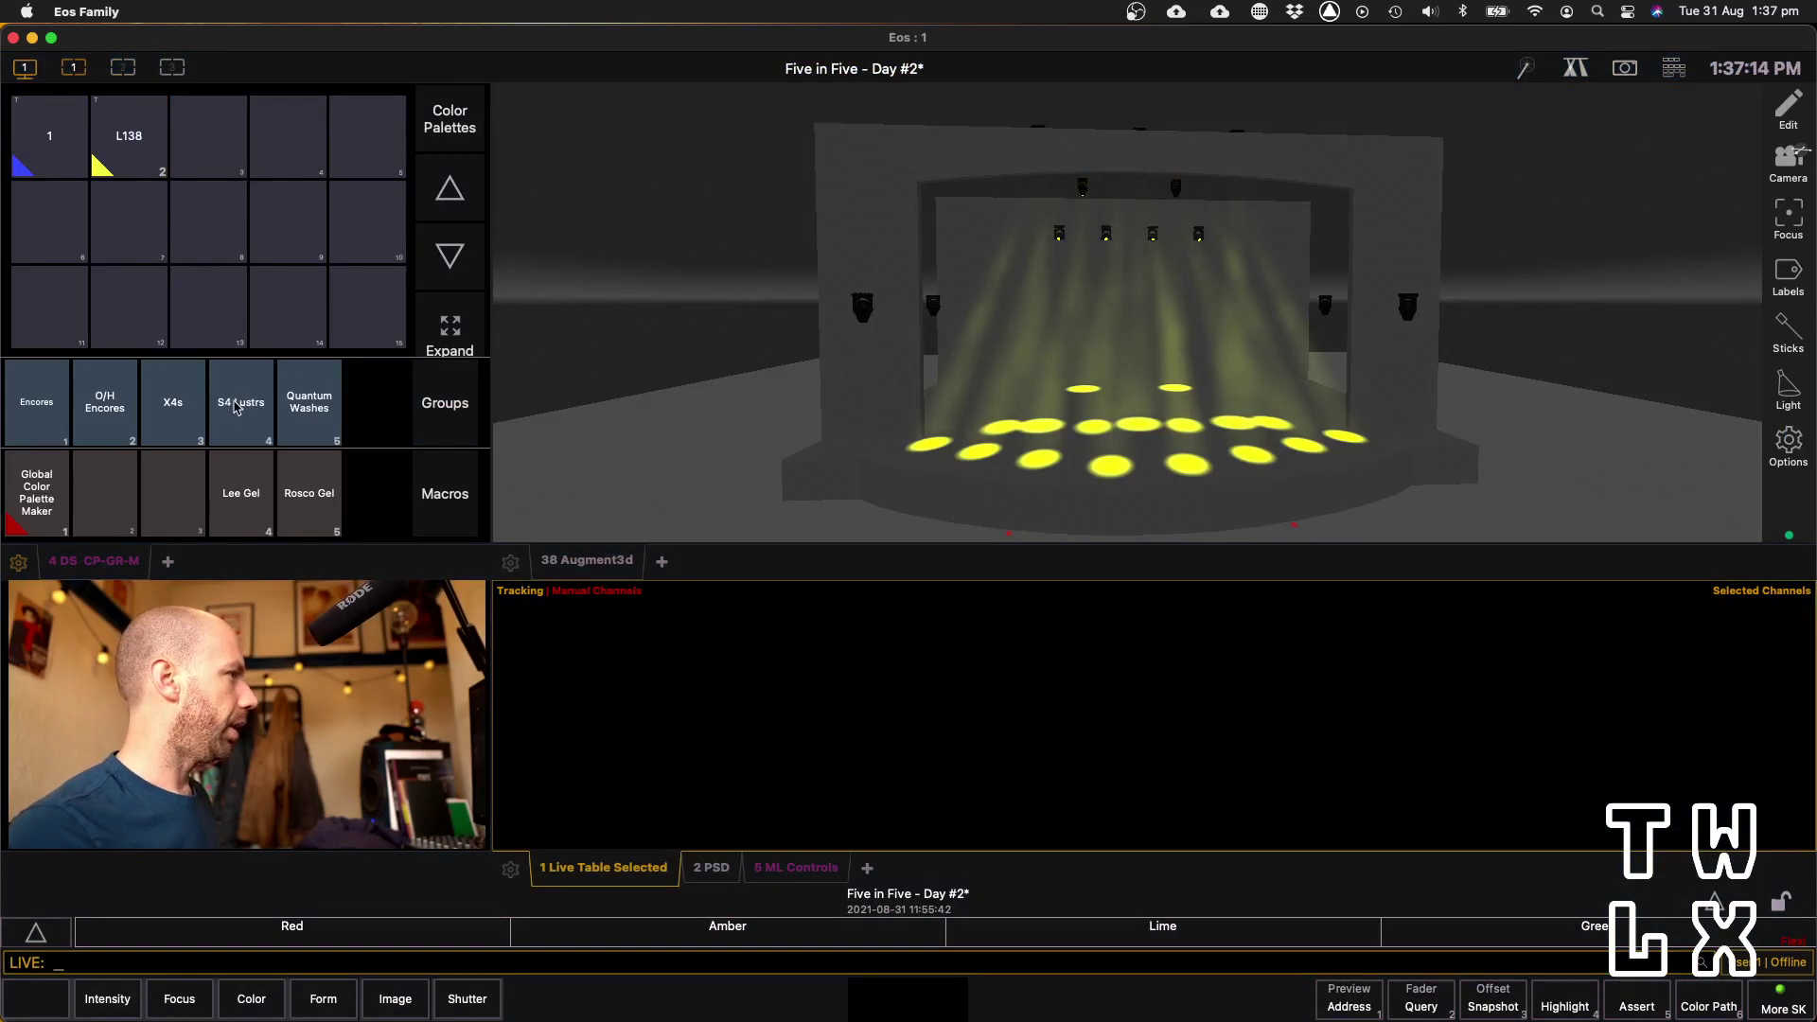
Apply the L138 palette to the X4s group and Color Palette 1 to the O/H Encores, S4 Lustrs and Quantum Washes groups
{"action": "left_click", "coordinate": [180, 412]}
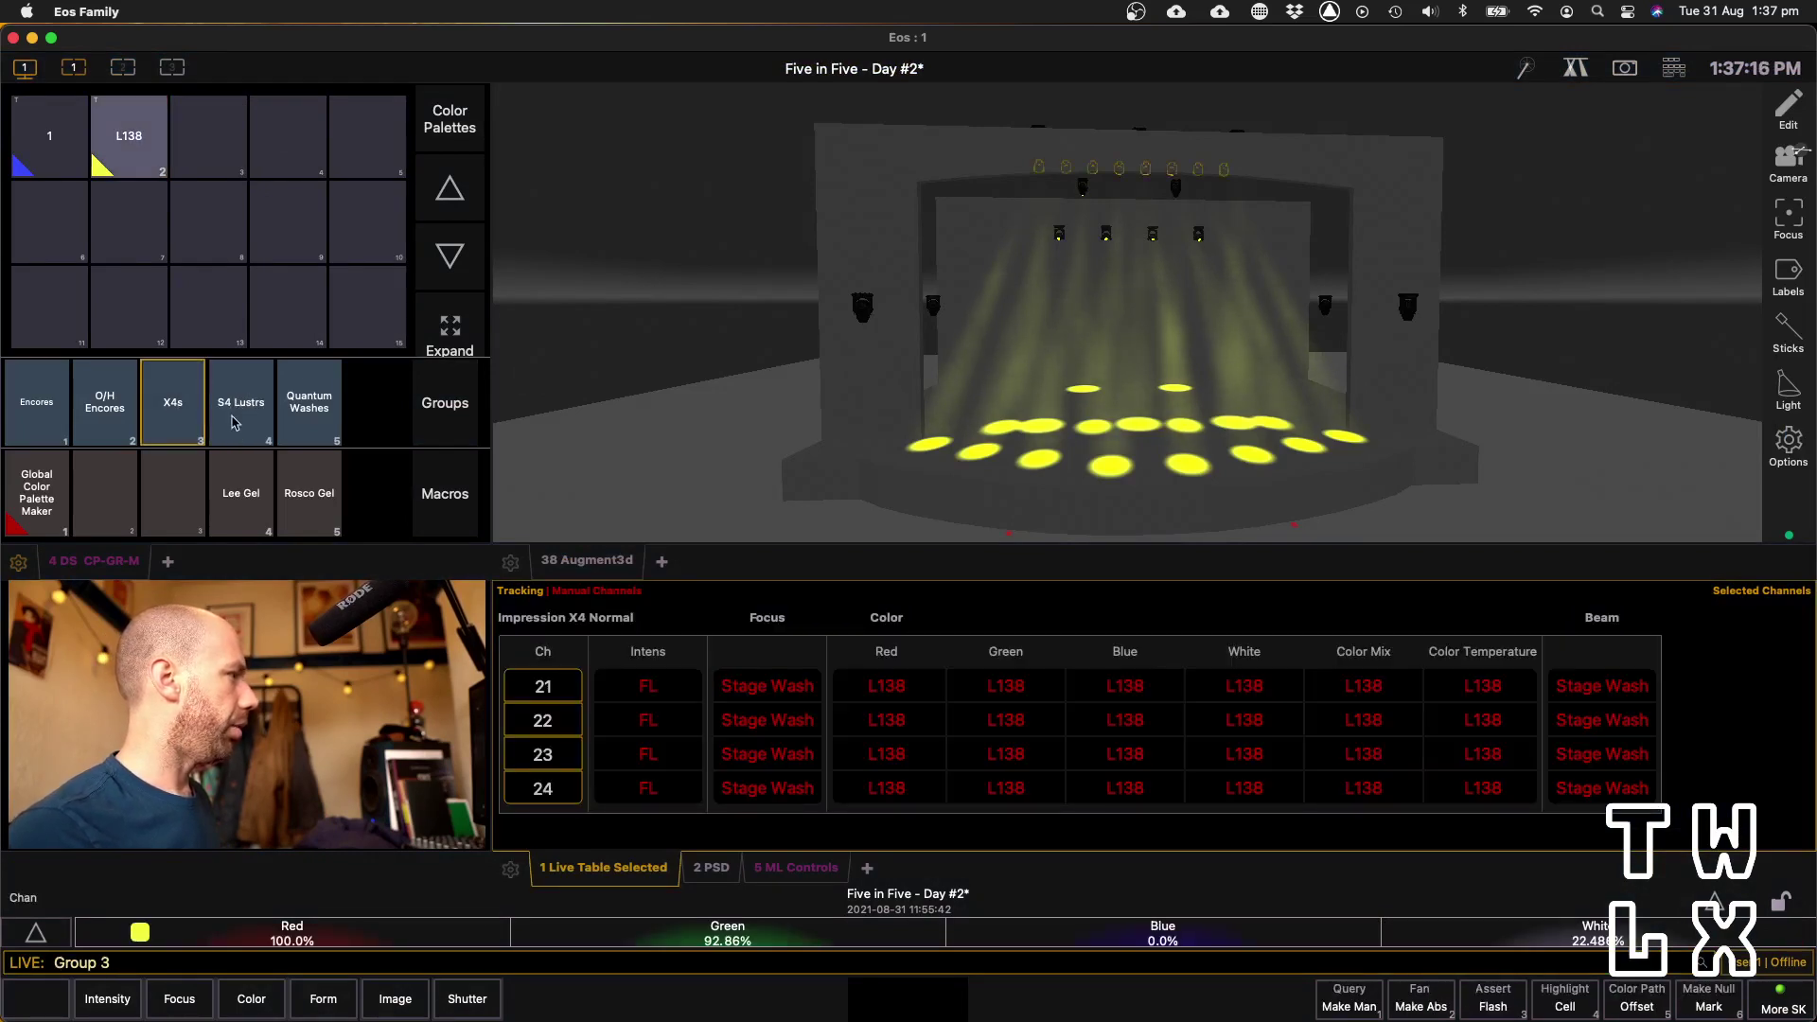
{"action": "left_click", "coordinate": [114, 133]}
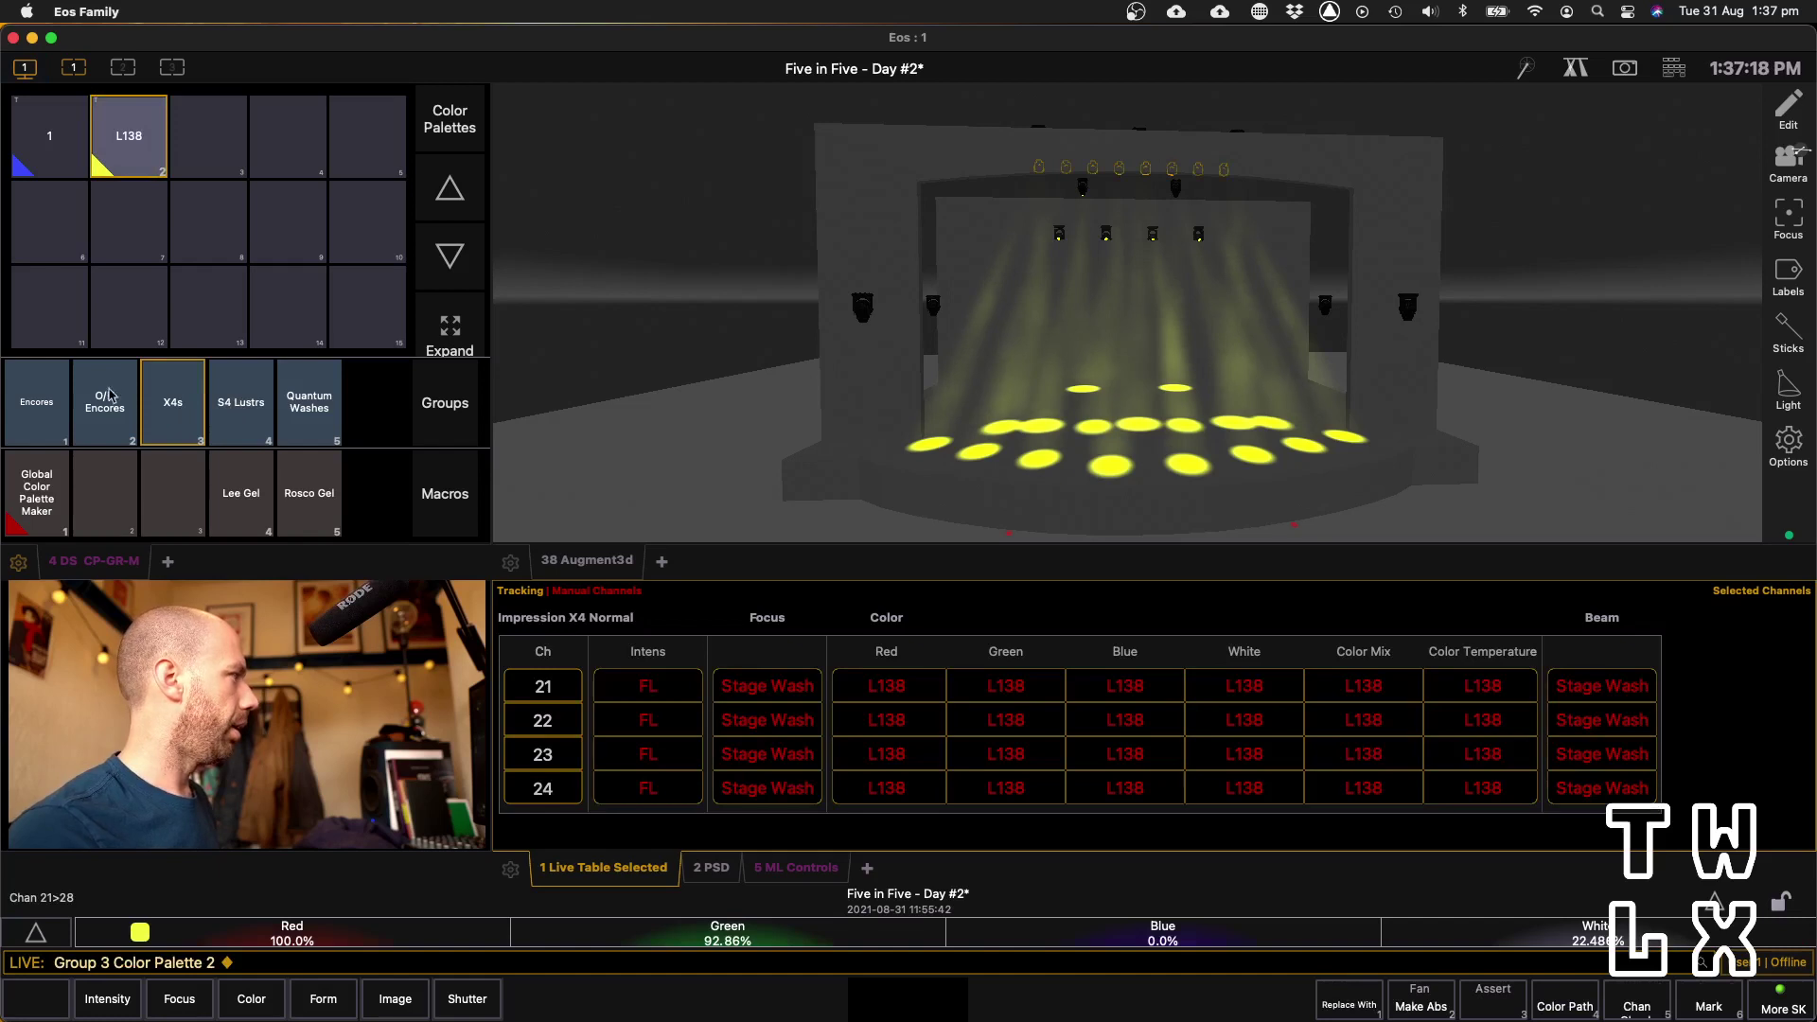
{"action": "left_click", "coordinate": [110, 393]}
{"action": "left_click", "coordinate": [241, 405]}
{"action": "left_click", "coordinate": [309, 402]}
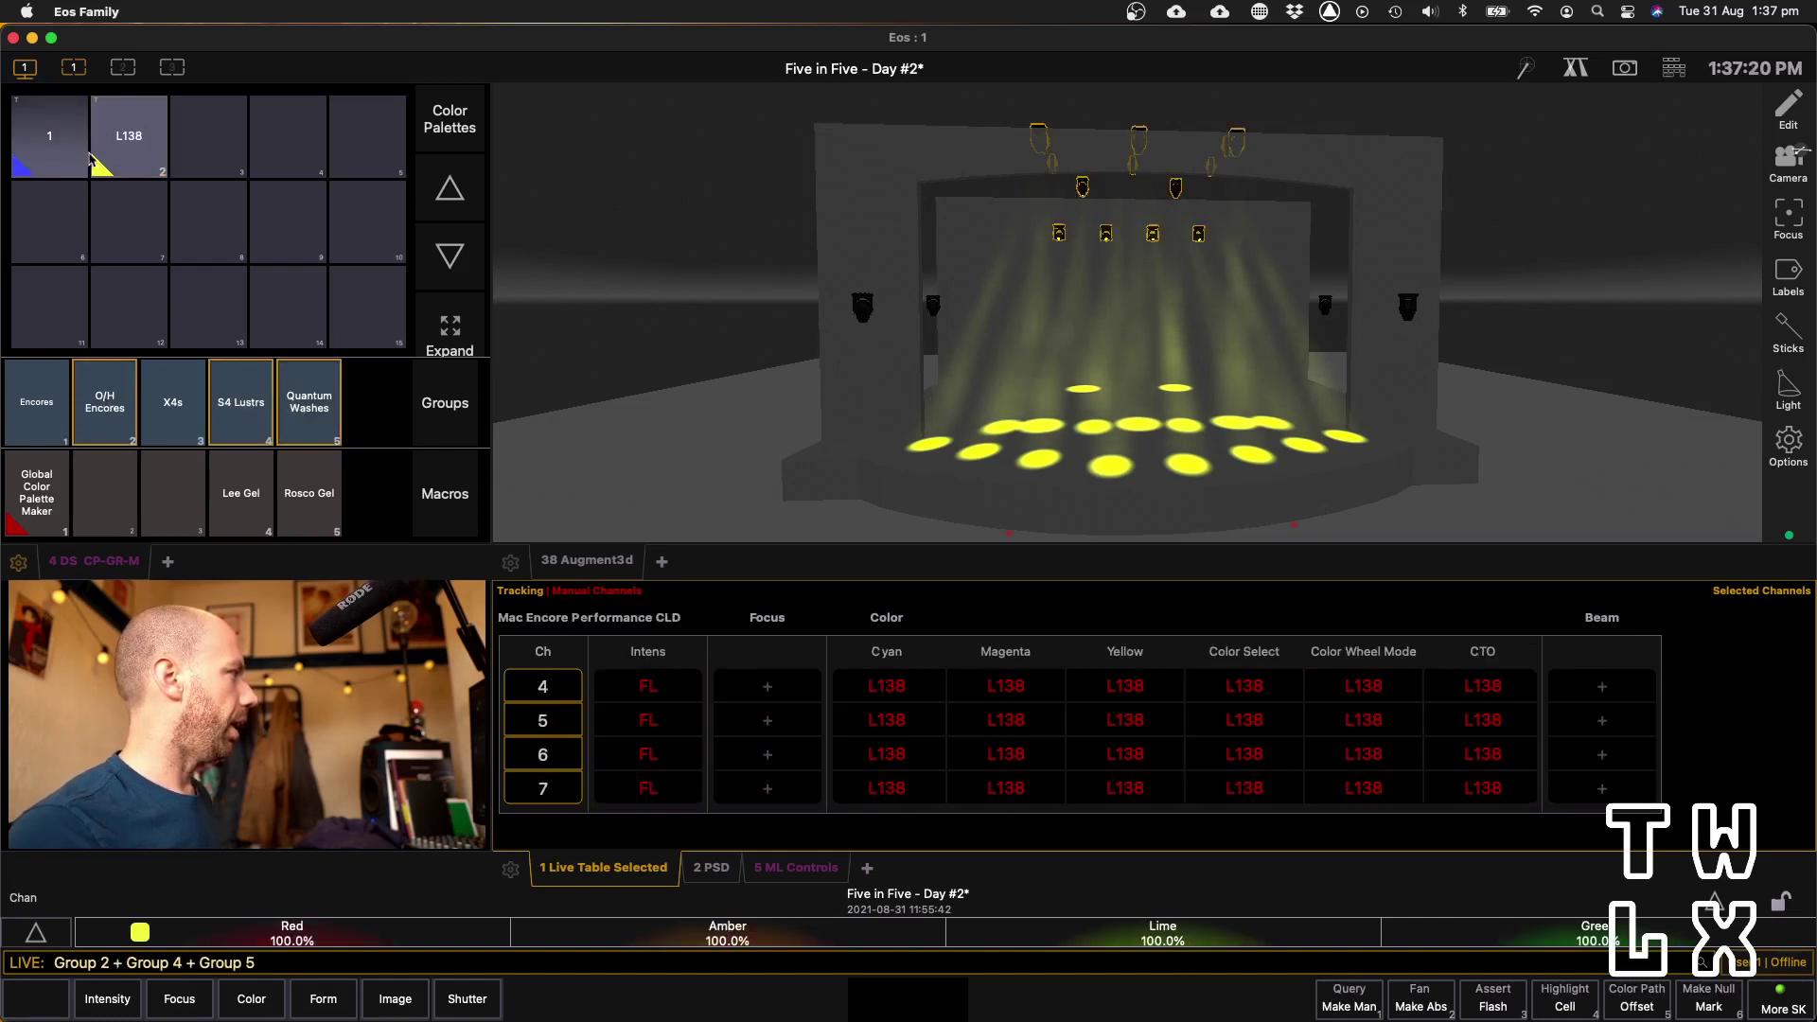
{"action": "left_click", "coordinate": [83, 149]}
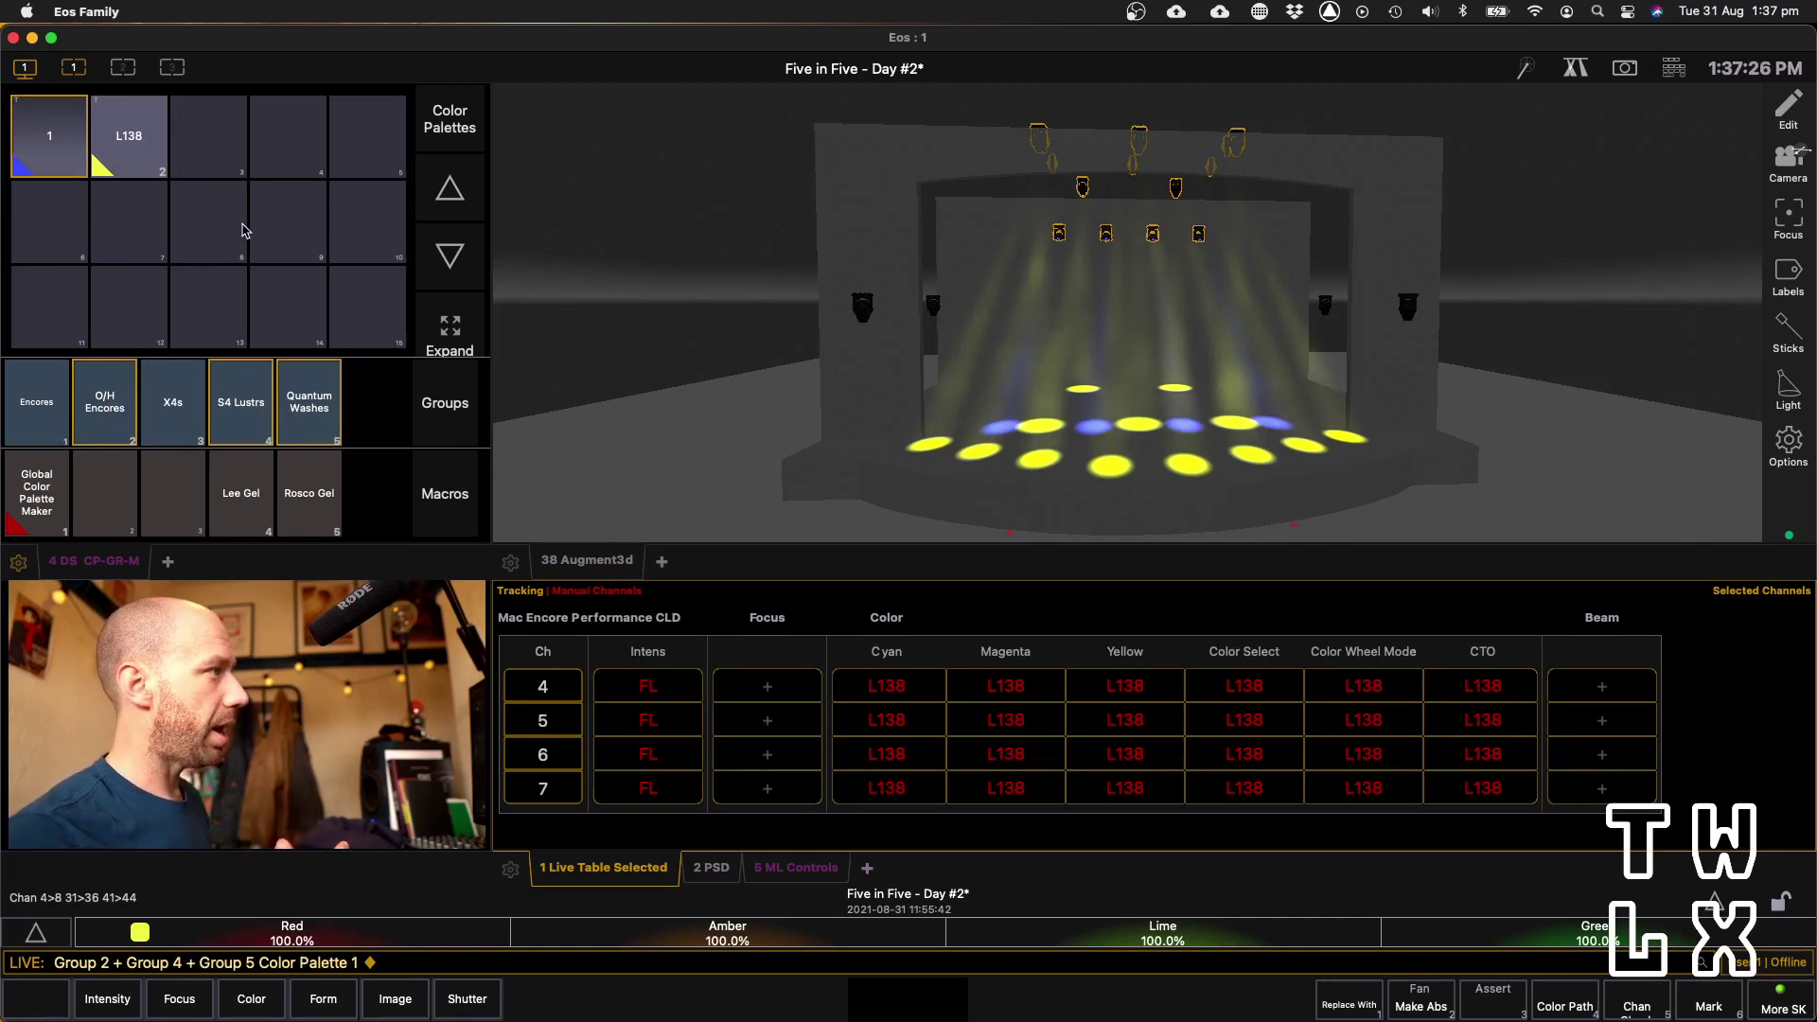
Bring channels 31 through 36 to full intensity
{"action": "key", "text": "3"}
{"action": "key", "text": "1"}
{"action": "key", "text": "t"}
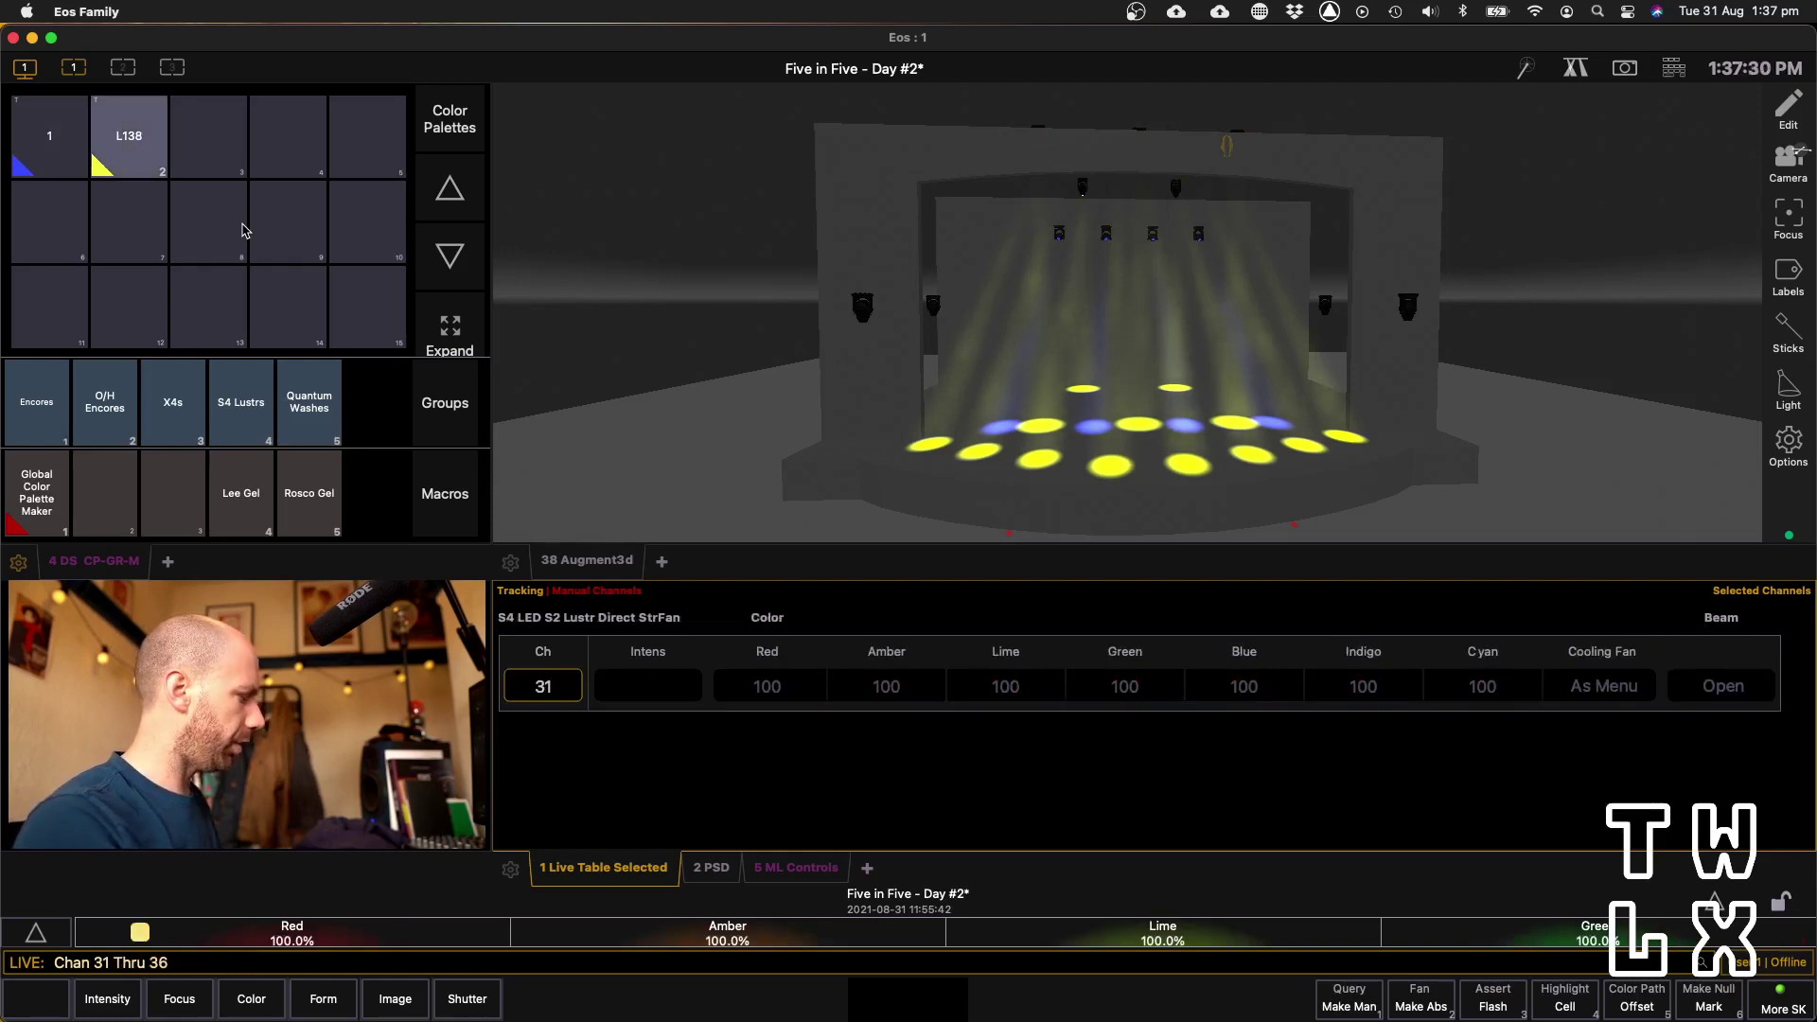
{"action": "type", "text": "36af"}
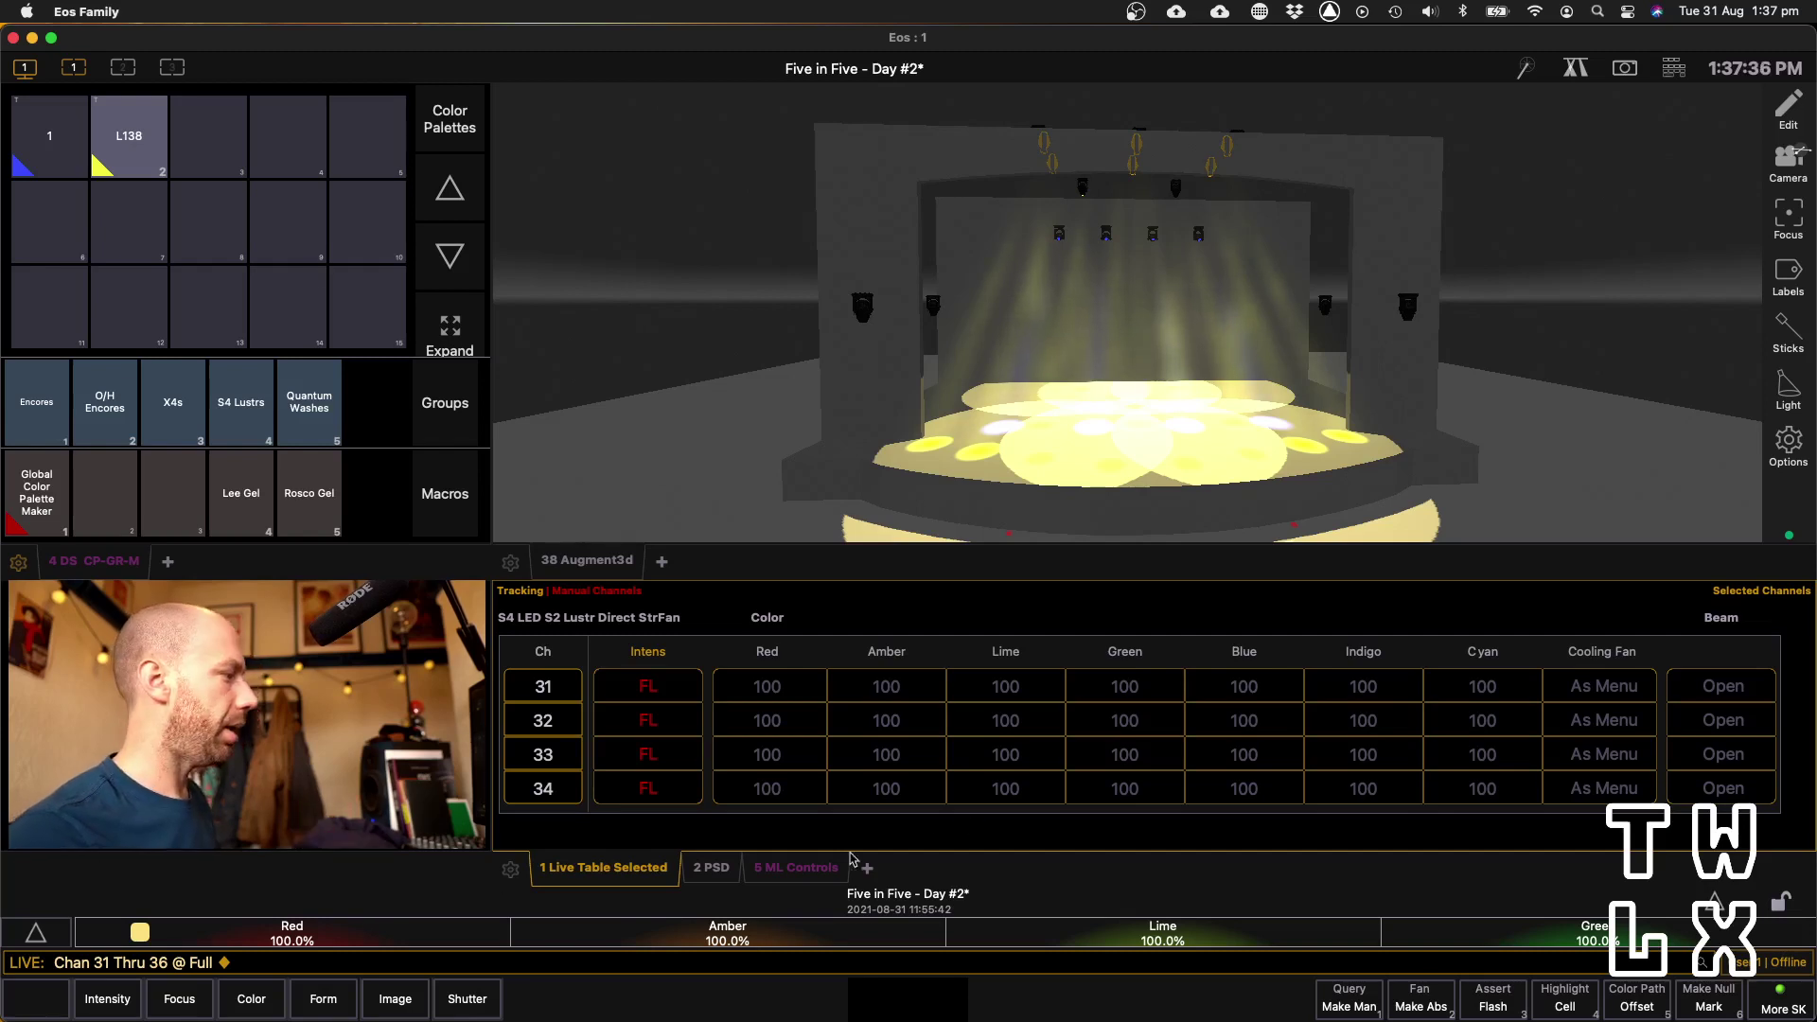
Set lime, green, blue, indigo and cyan to minimum for channels 31 through 36
{"action": "left_click", "coordinate": [829, 869]}
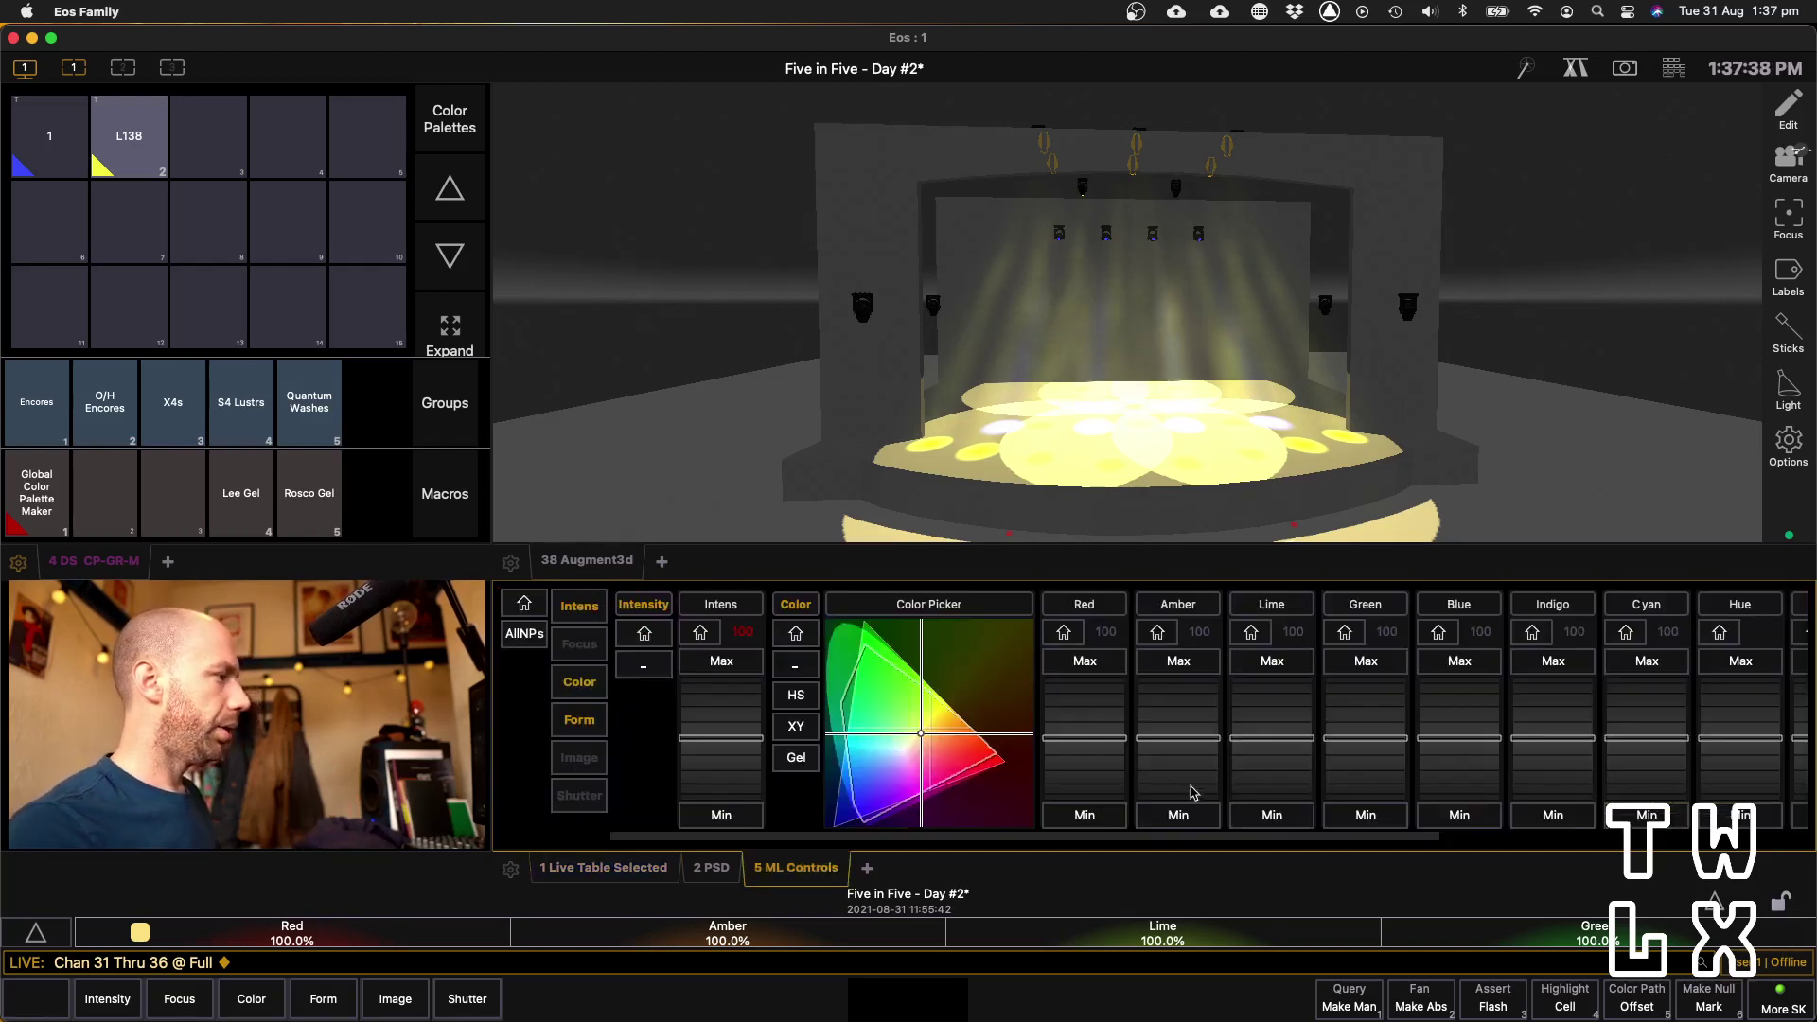
{"action": "left_click", "coordinate": [1287, 820]}
{"action": "left_click", "coordinate": [1365, 816]}
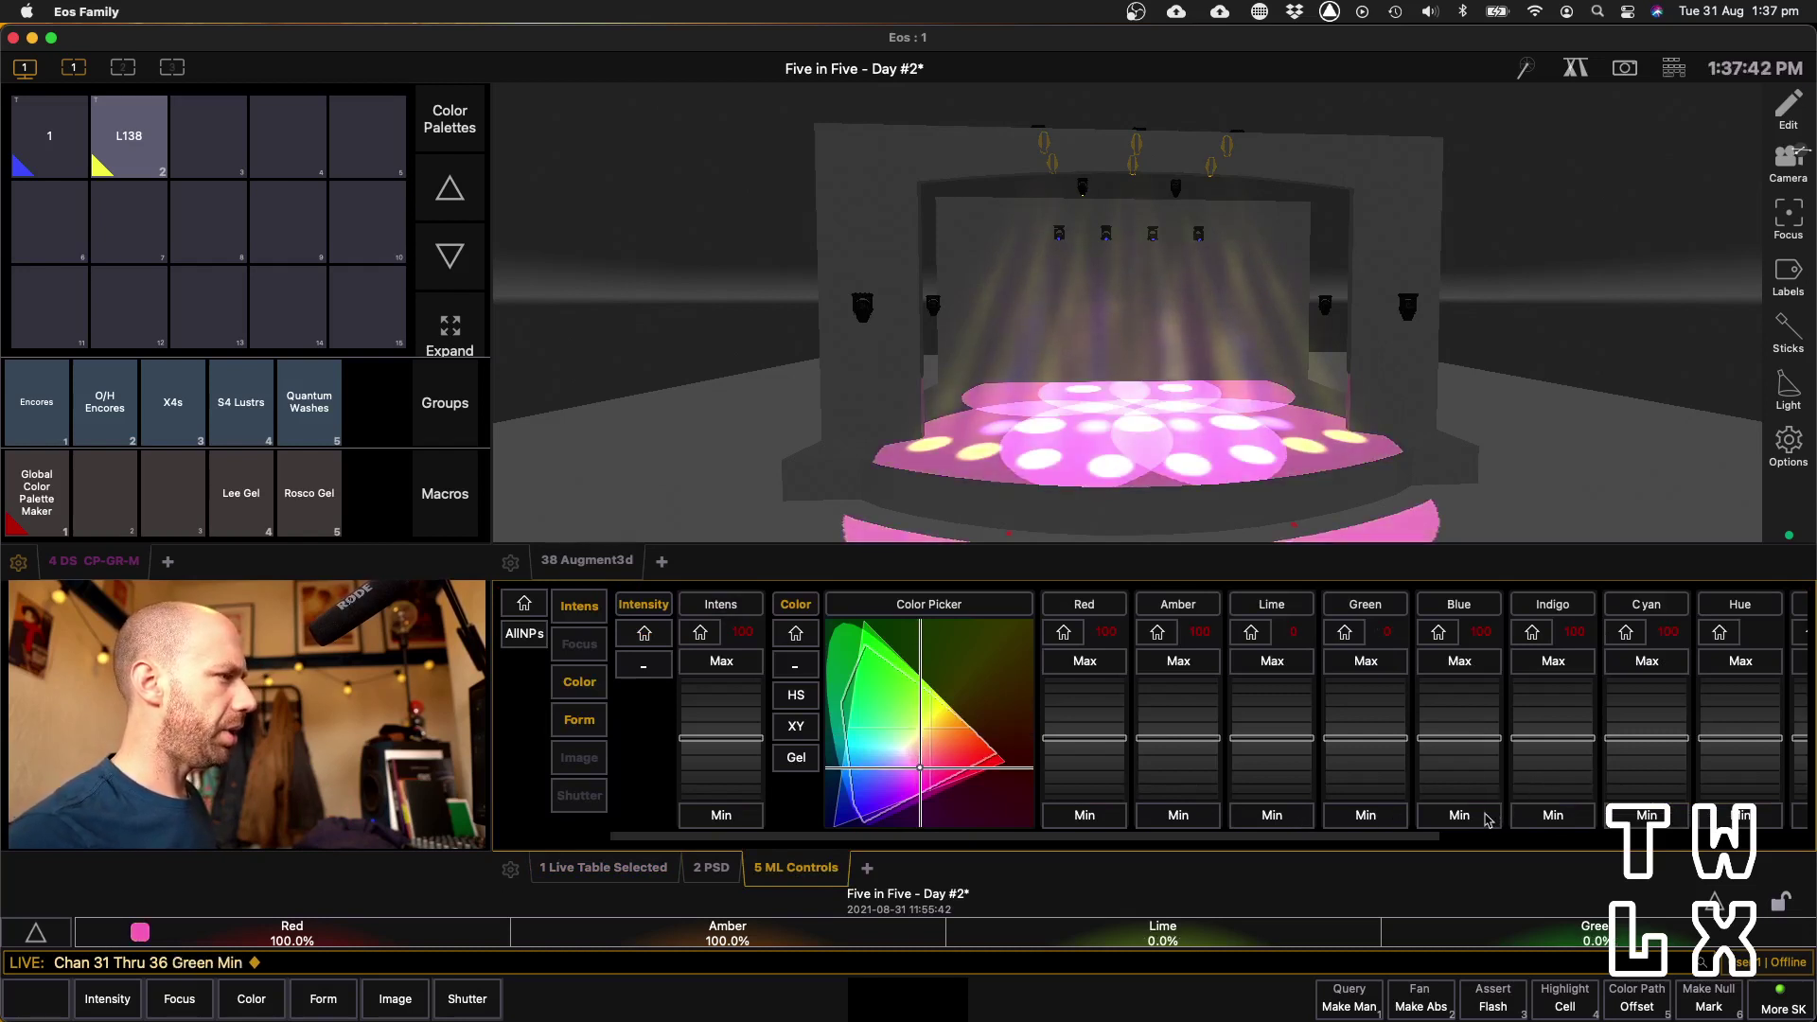
{"action": "left_click", "coordinate": [1489, 818]}
{"action": "left_click", "coordinate": [1563, 819]}
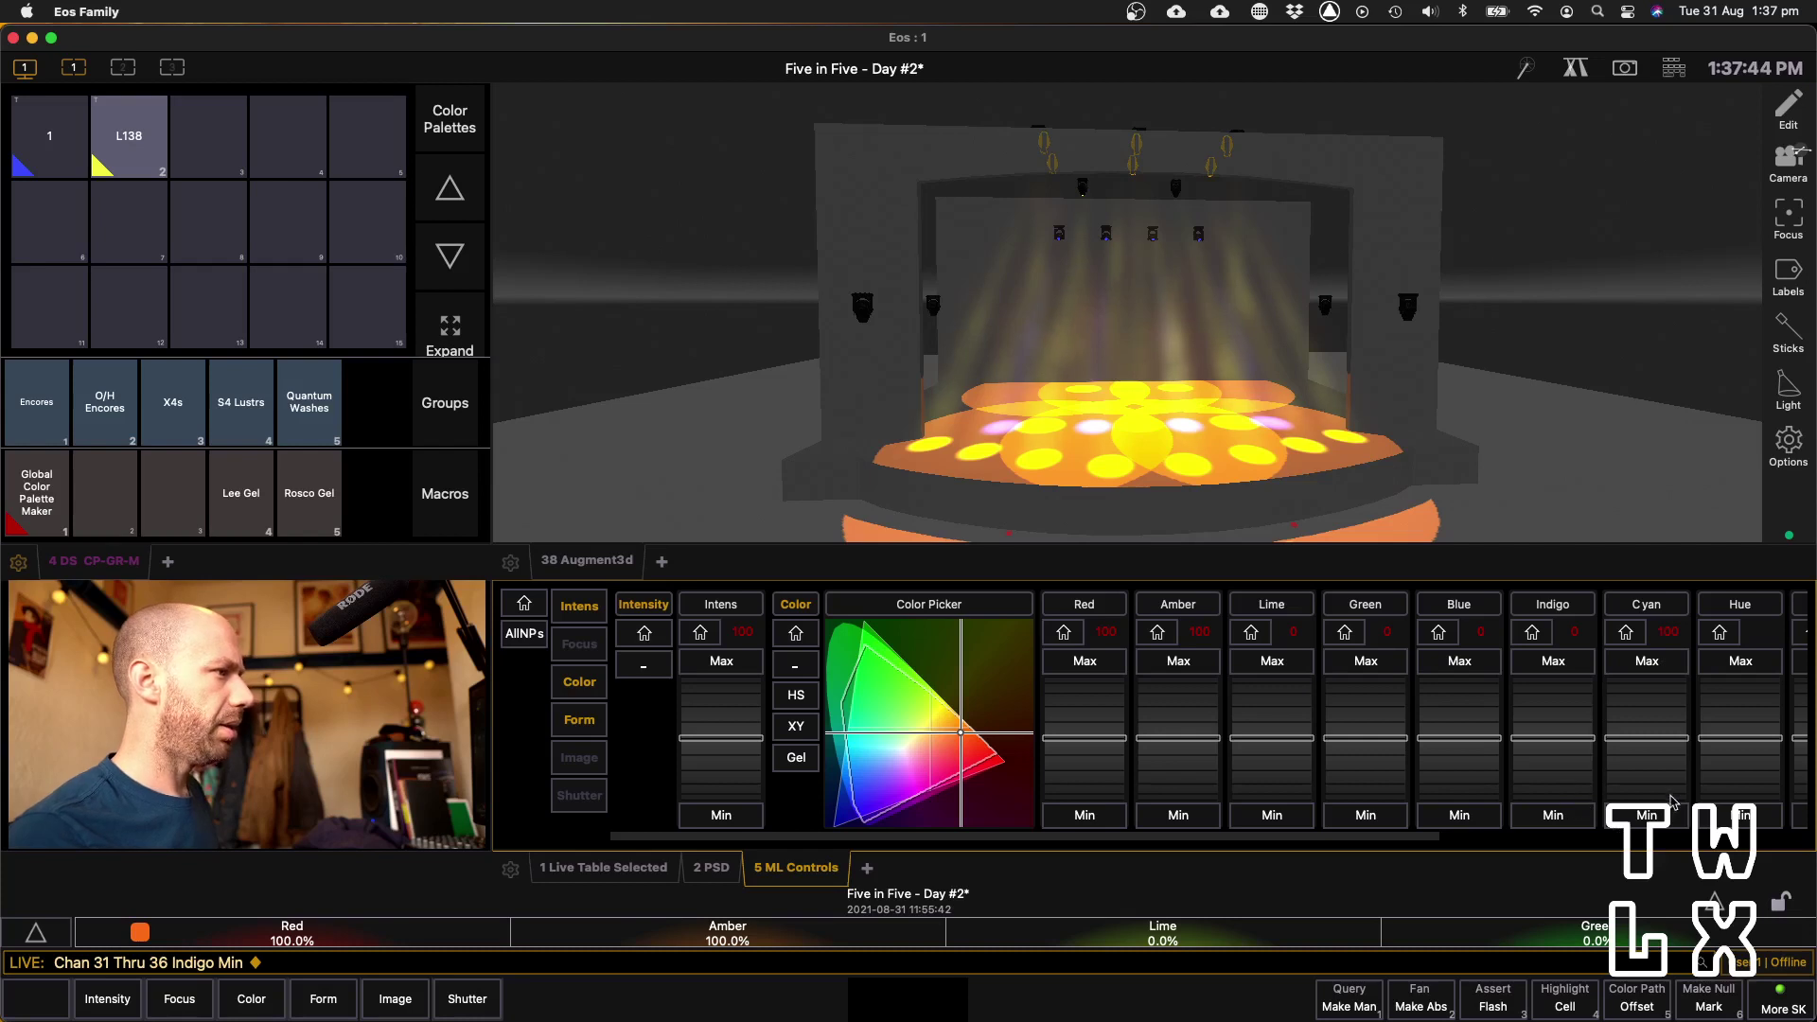
{"action": "left_click", "coordinate": [1673, 815]}
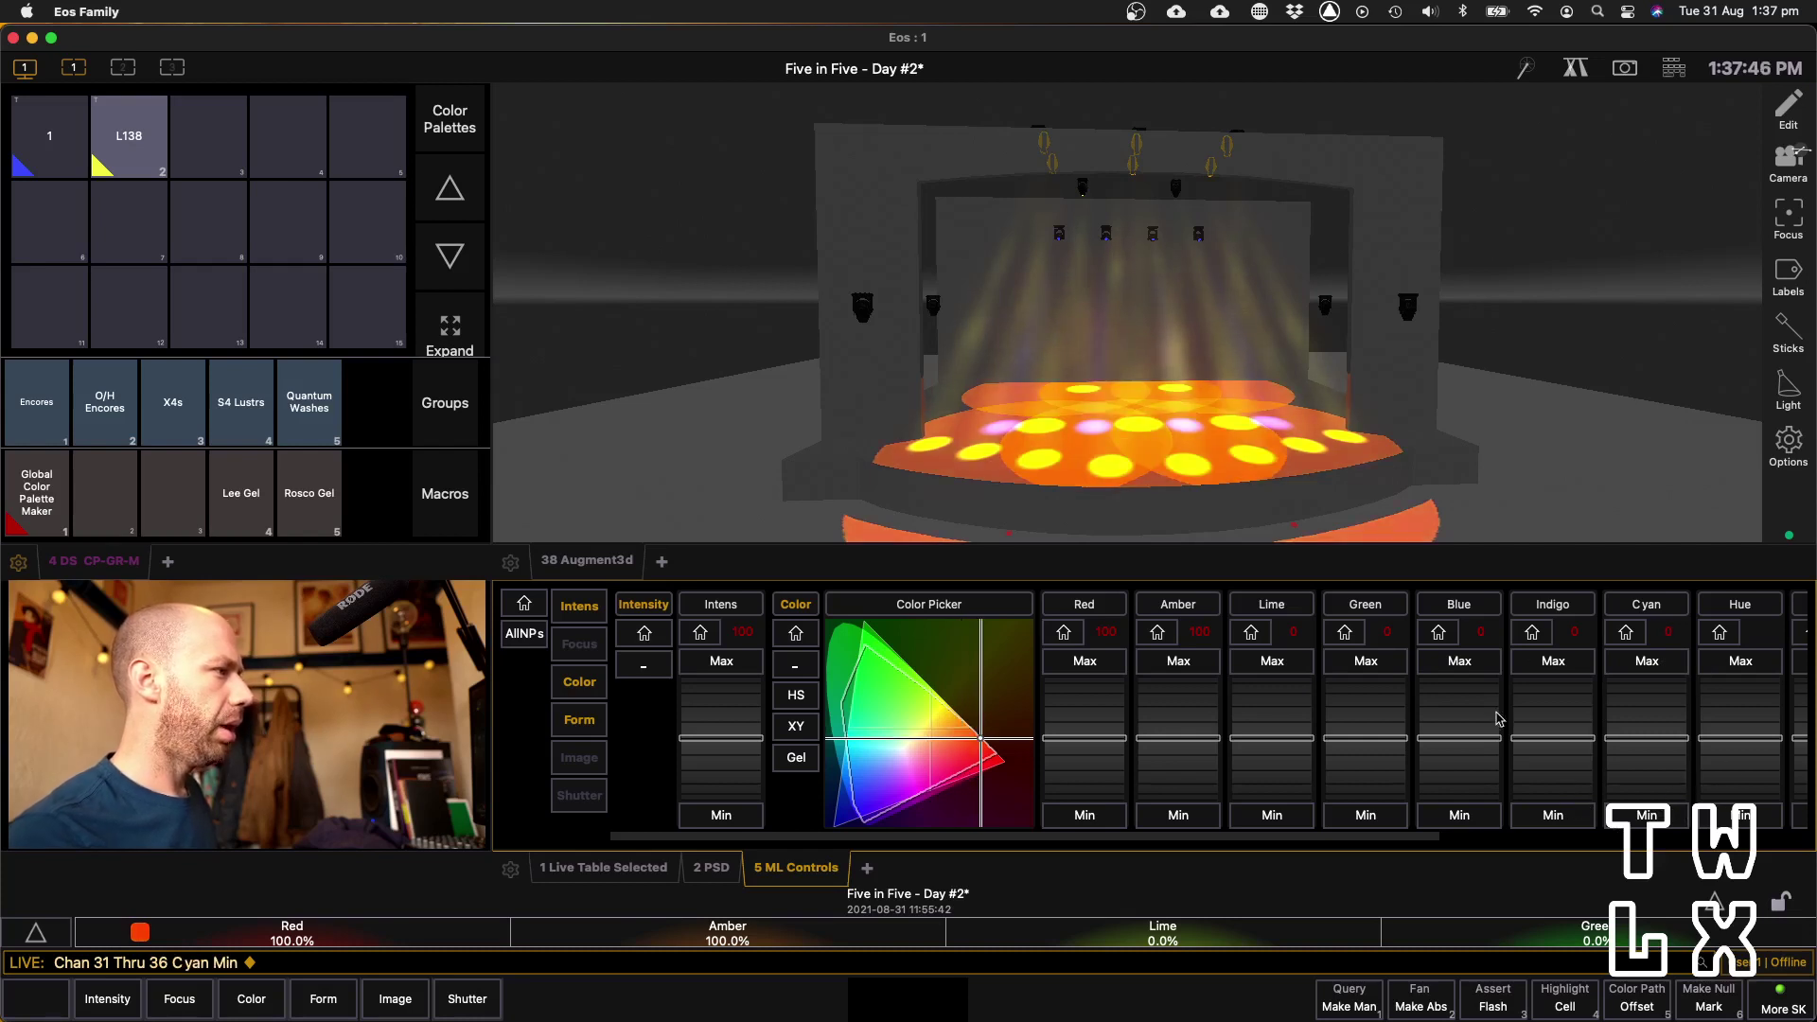
Set green to 50 and cyan to 25 for channels 31 through 36
{"action": "left_click", "coordinate": [1379, 606]}
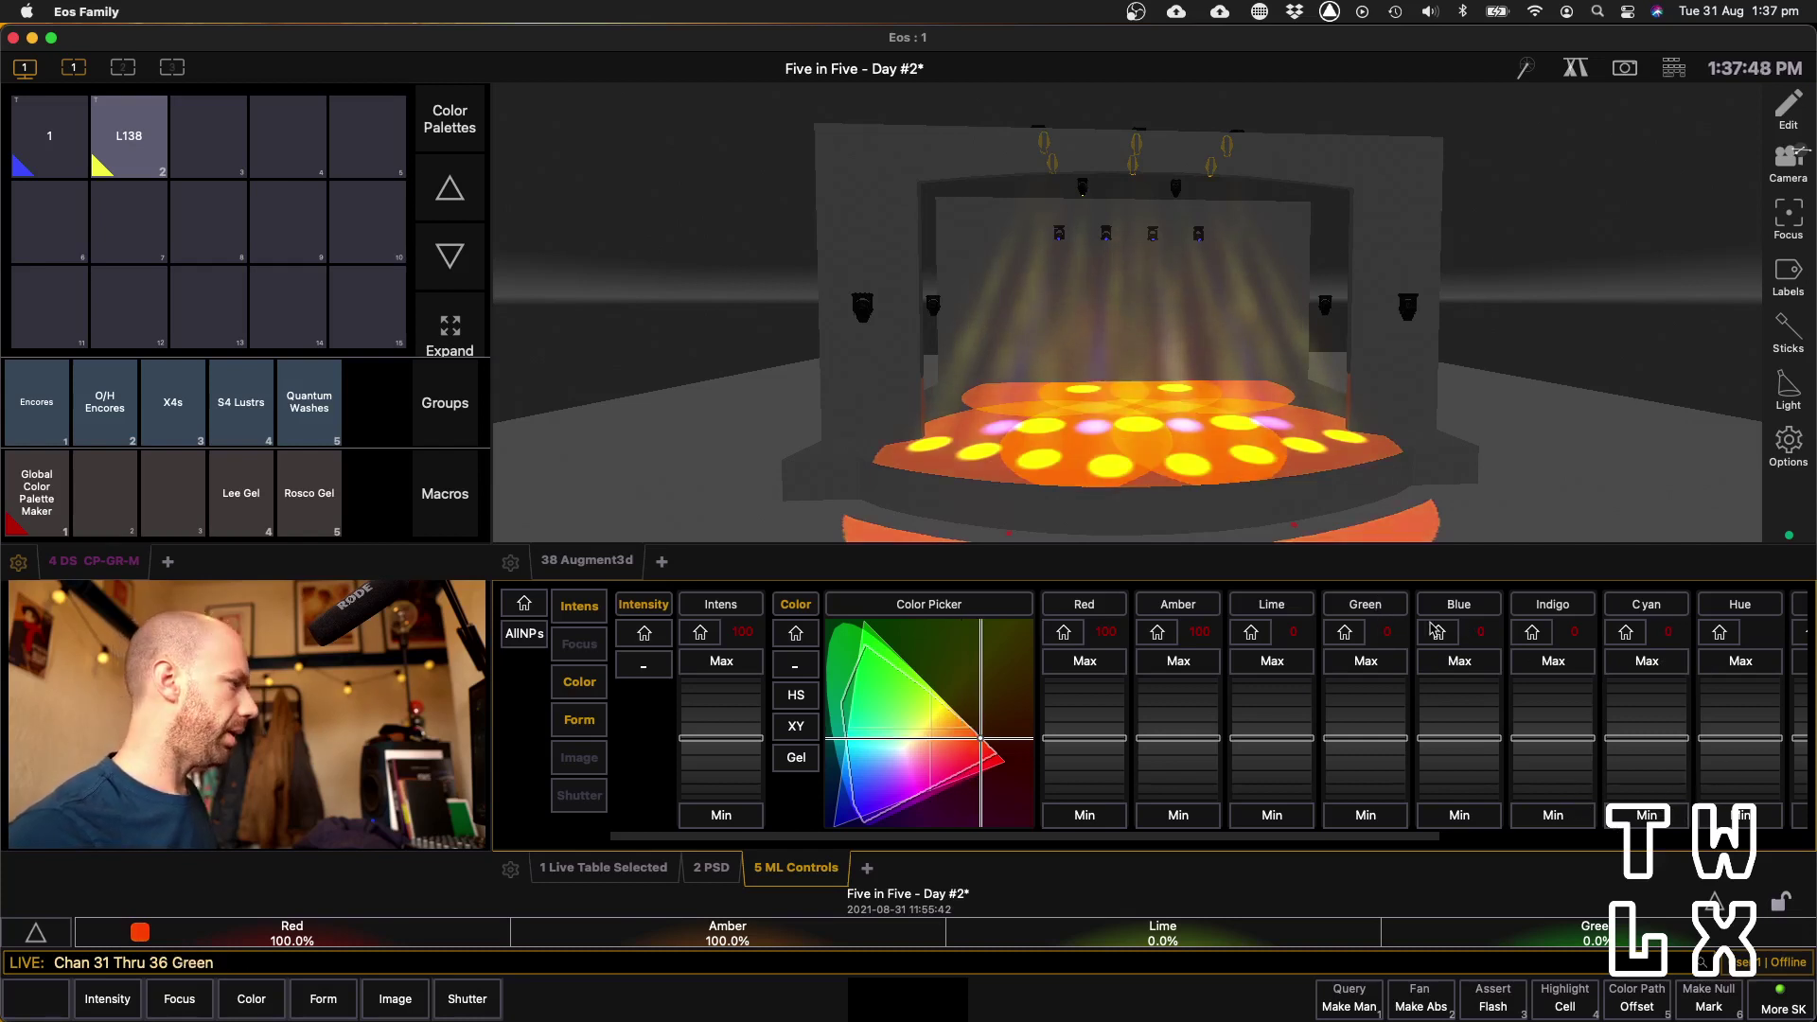
{"action": "type", "text": "50"}
{"action": "key", "text": "Return"}
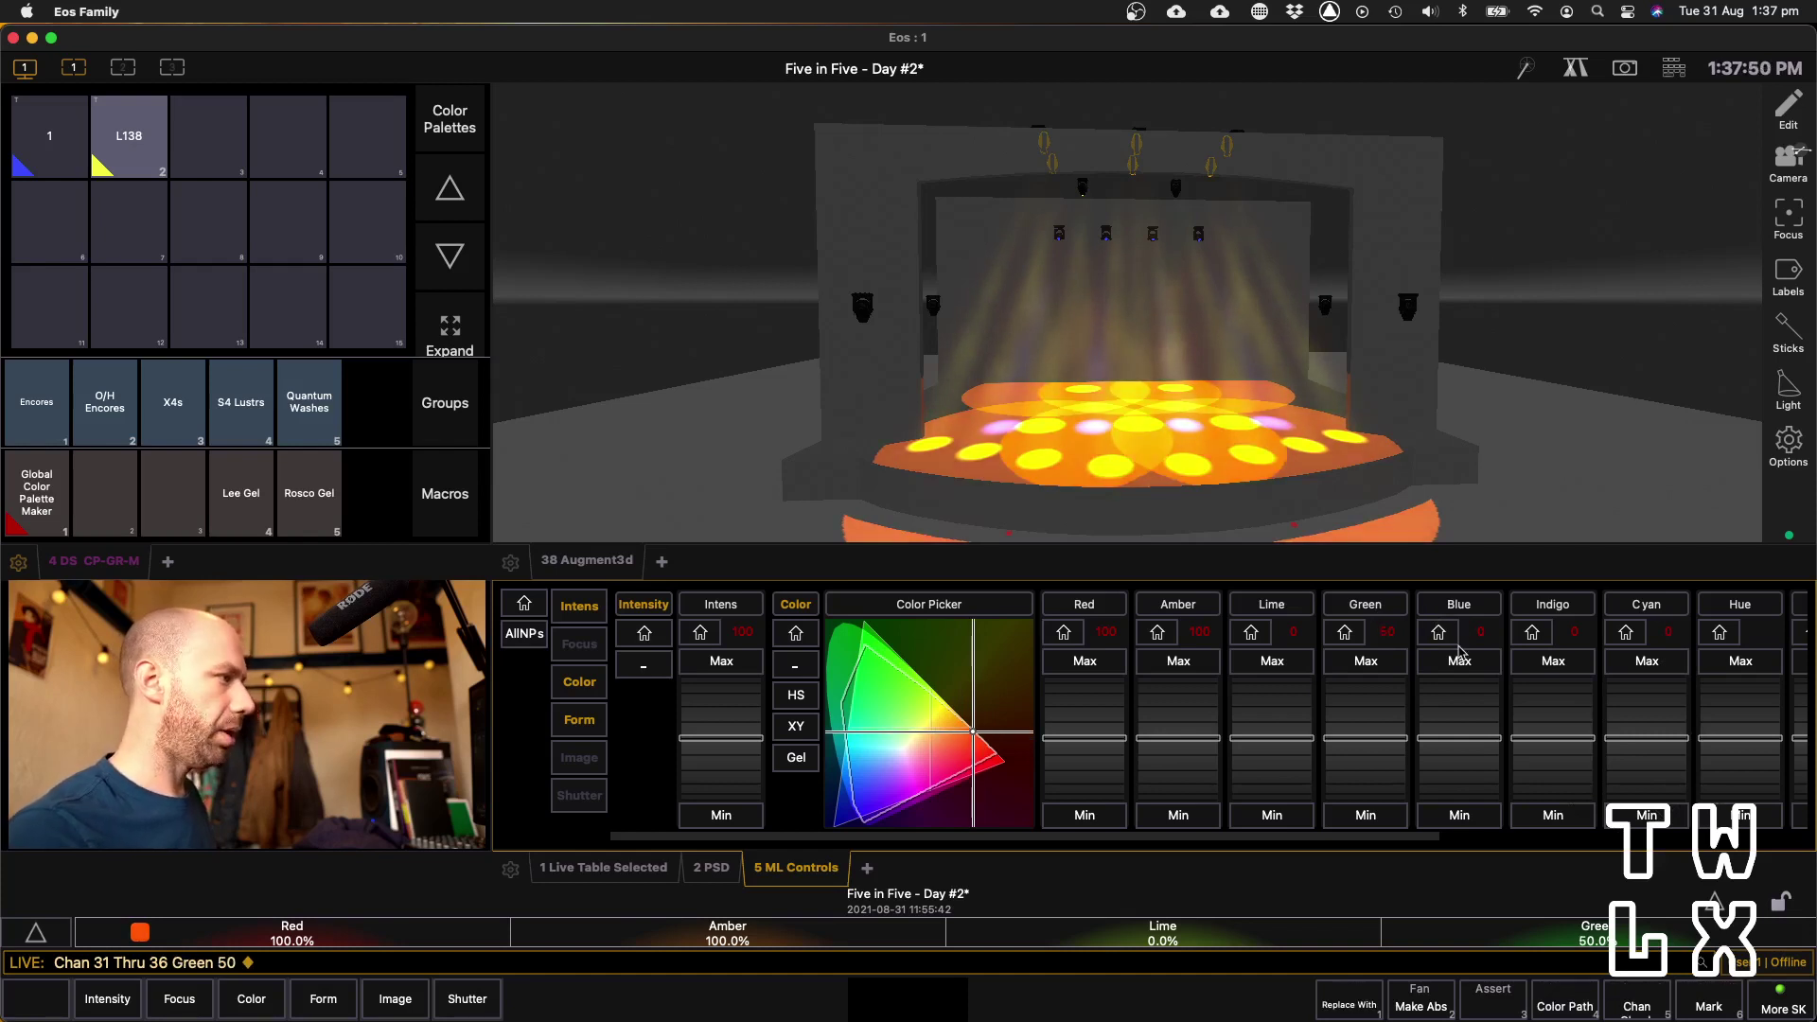
{"action": "left_click", "coordinate": [1649, 605]}
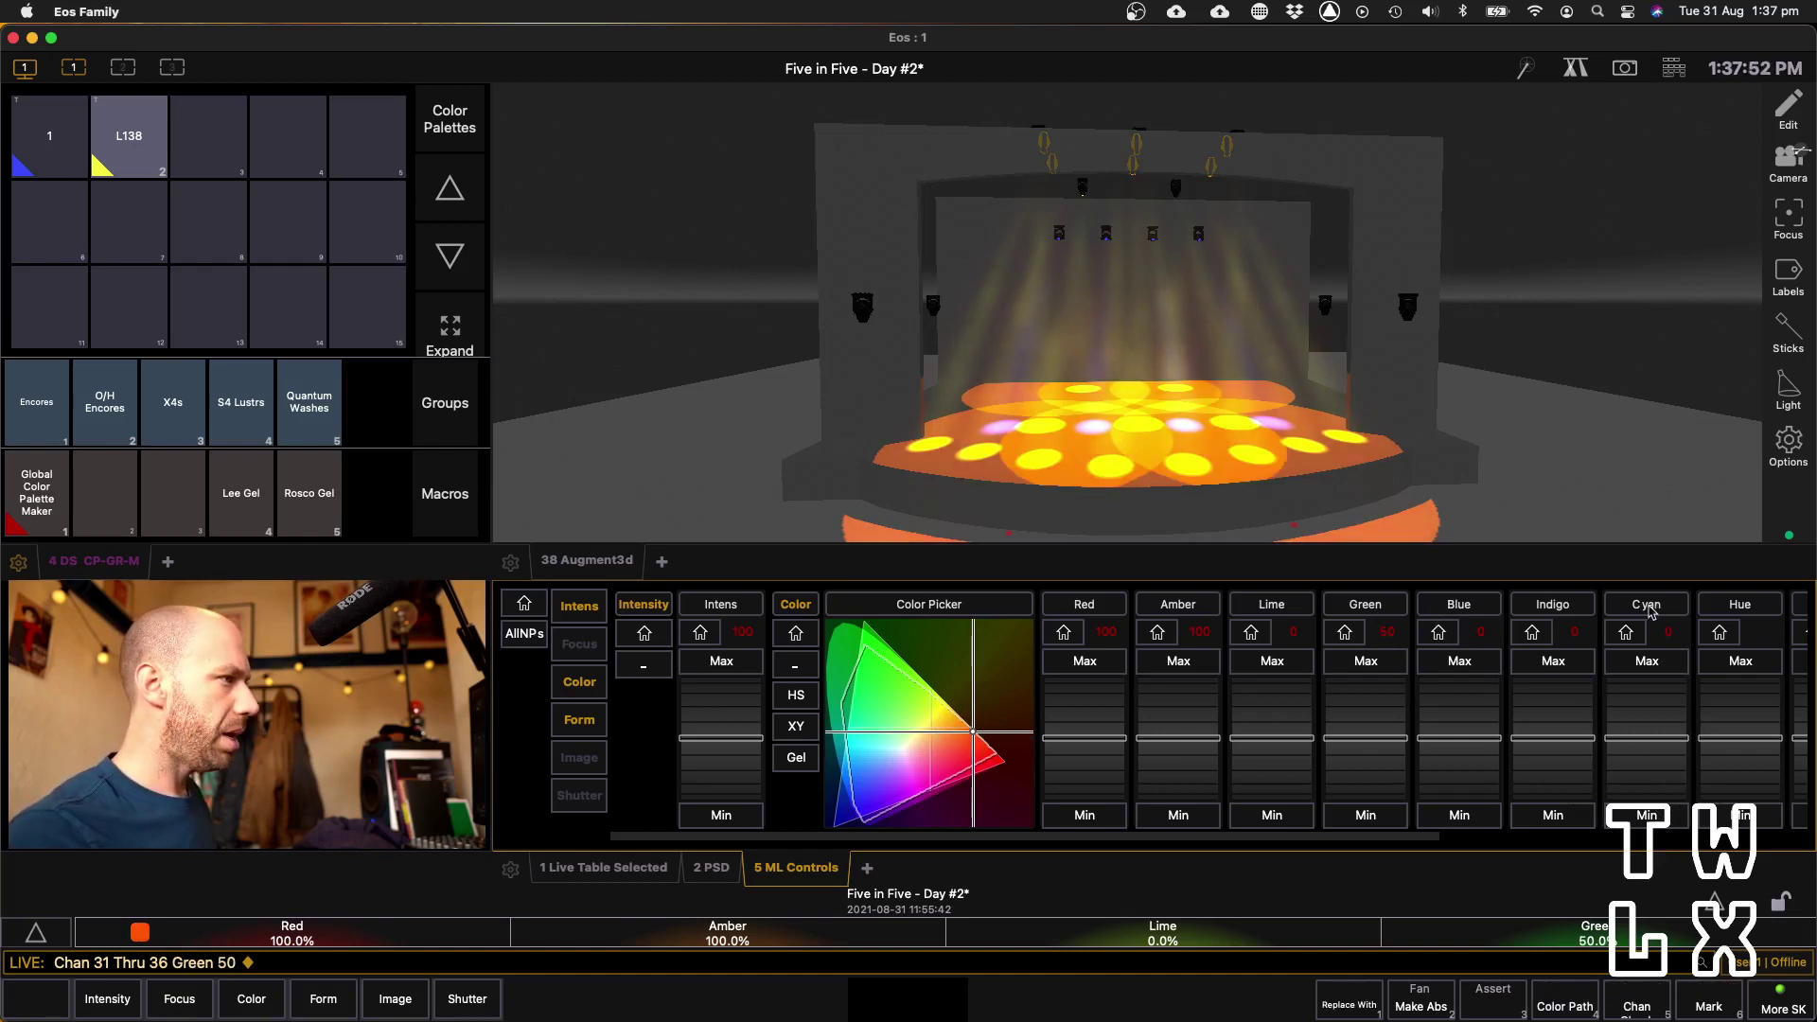
{"action": "type", "text": "25"}
{"action": "key", "text": "Return"}
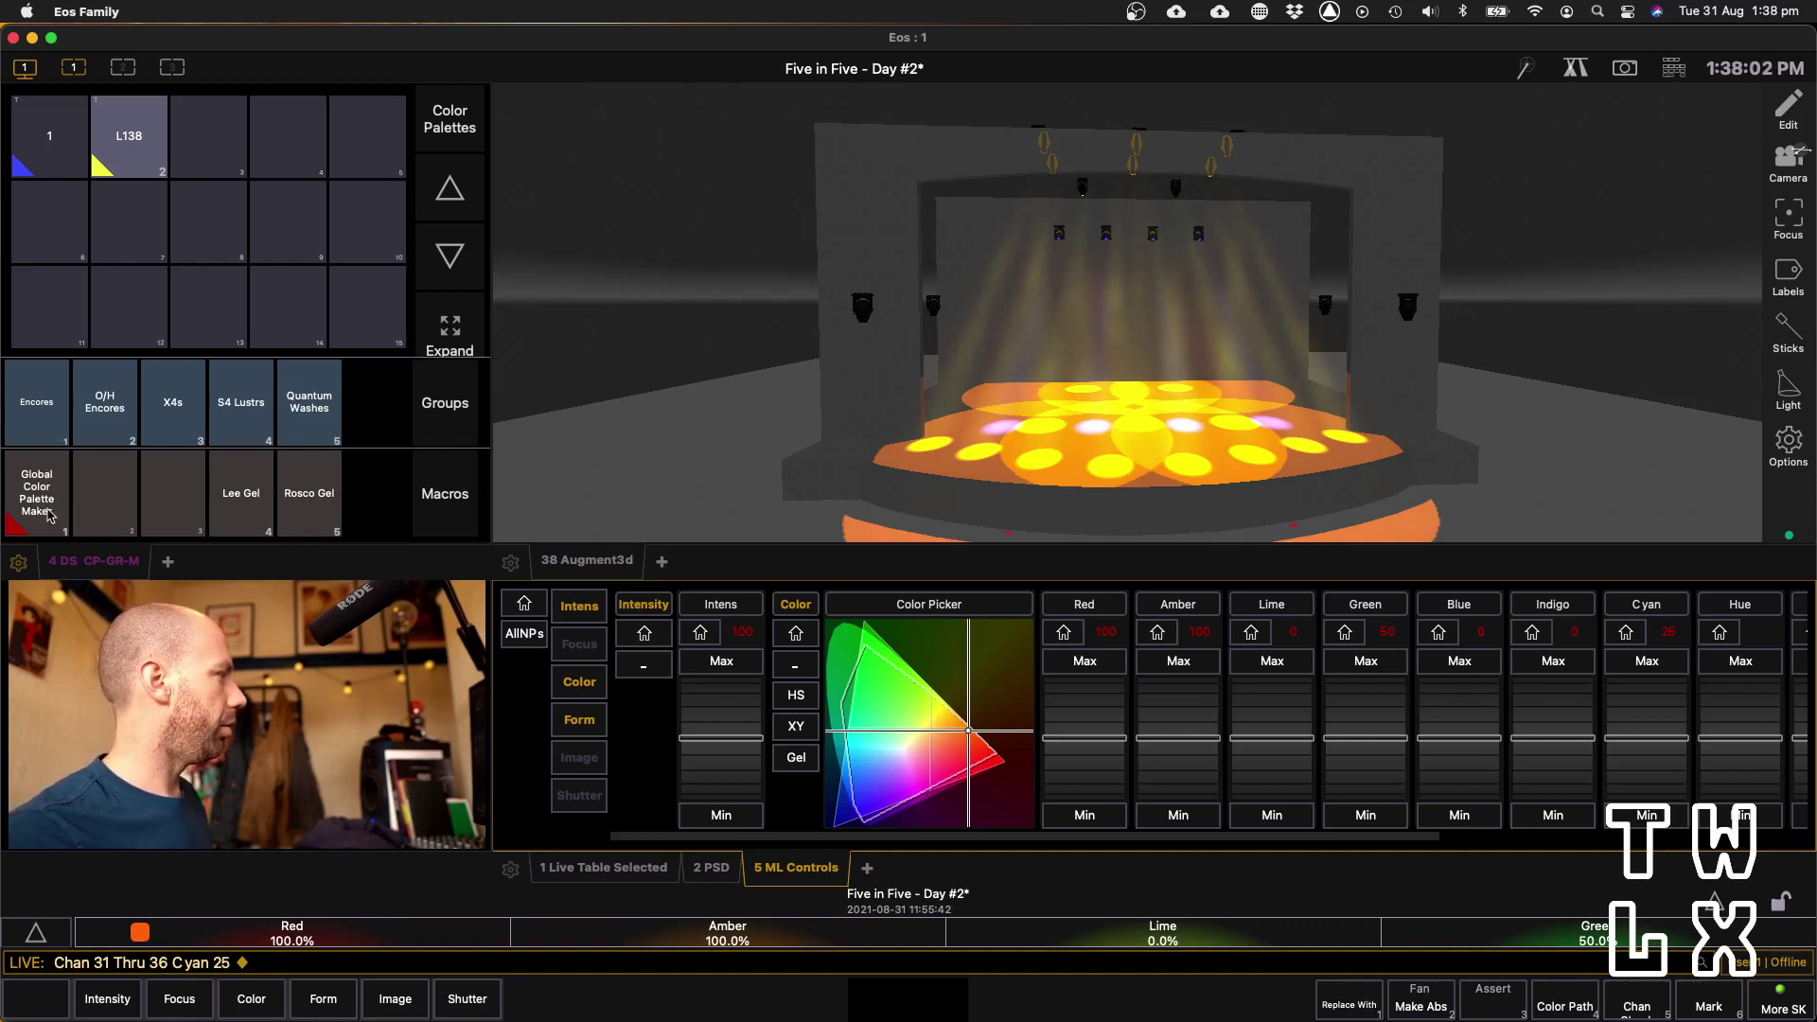
Run the Global Color Palette Maker macro, store the result as Color Palette 3, and label it LD's Amber
{"action": "left_click", "coordinate": [35, 492]}
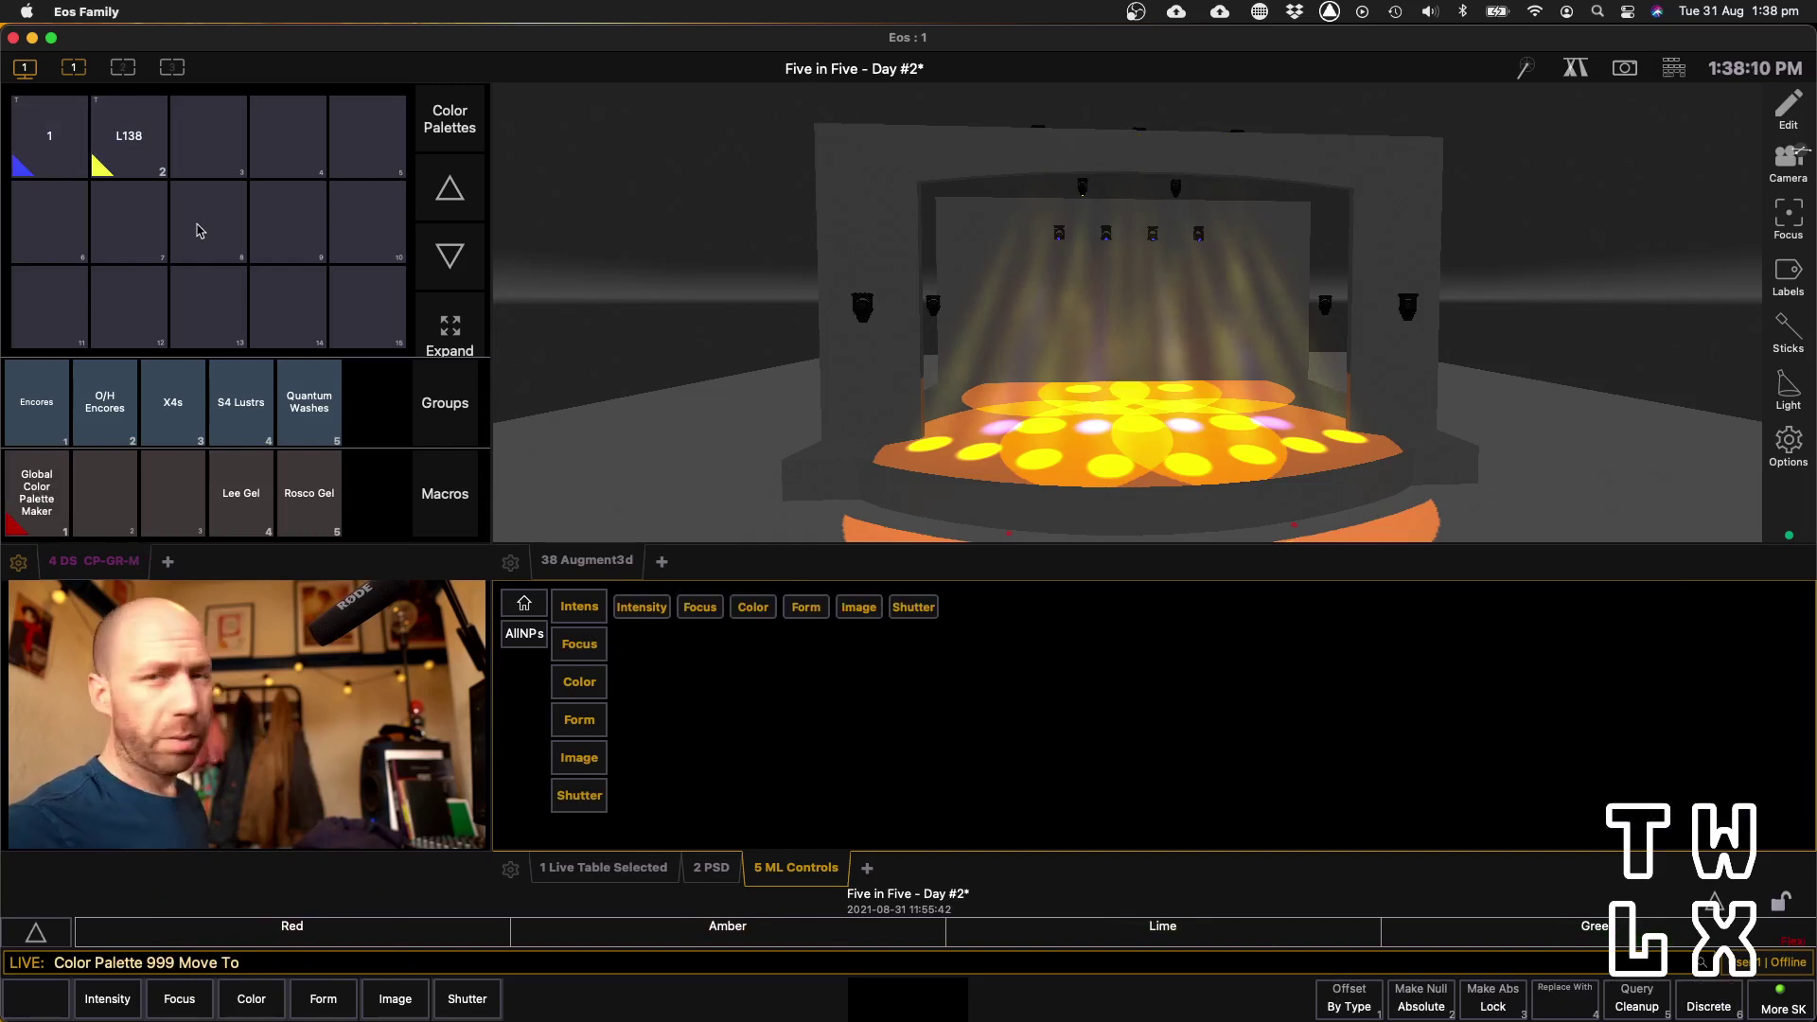
{"action": "left_click", "coordinate": [228, 151]}
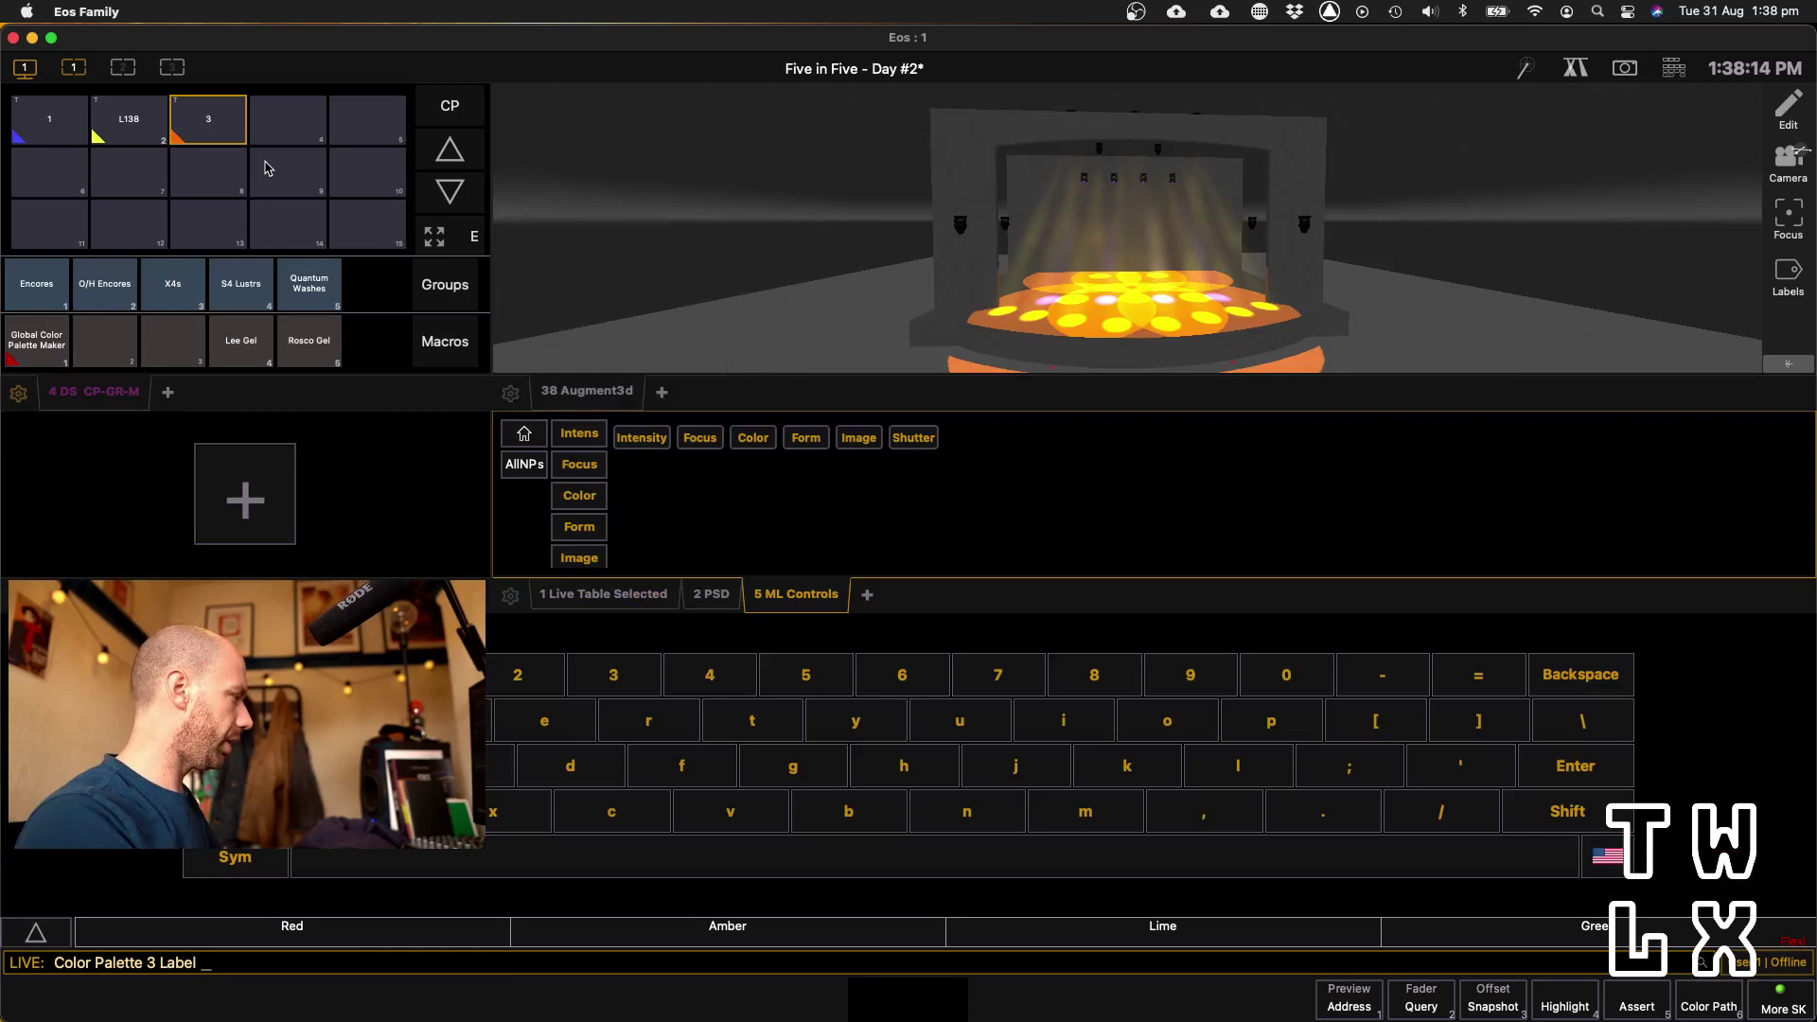
{"action": "type", "text": "LD's "}
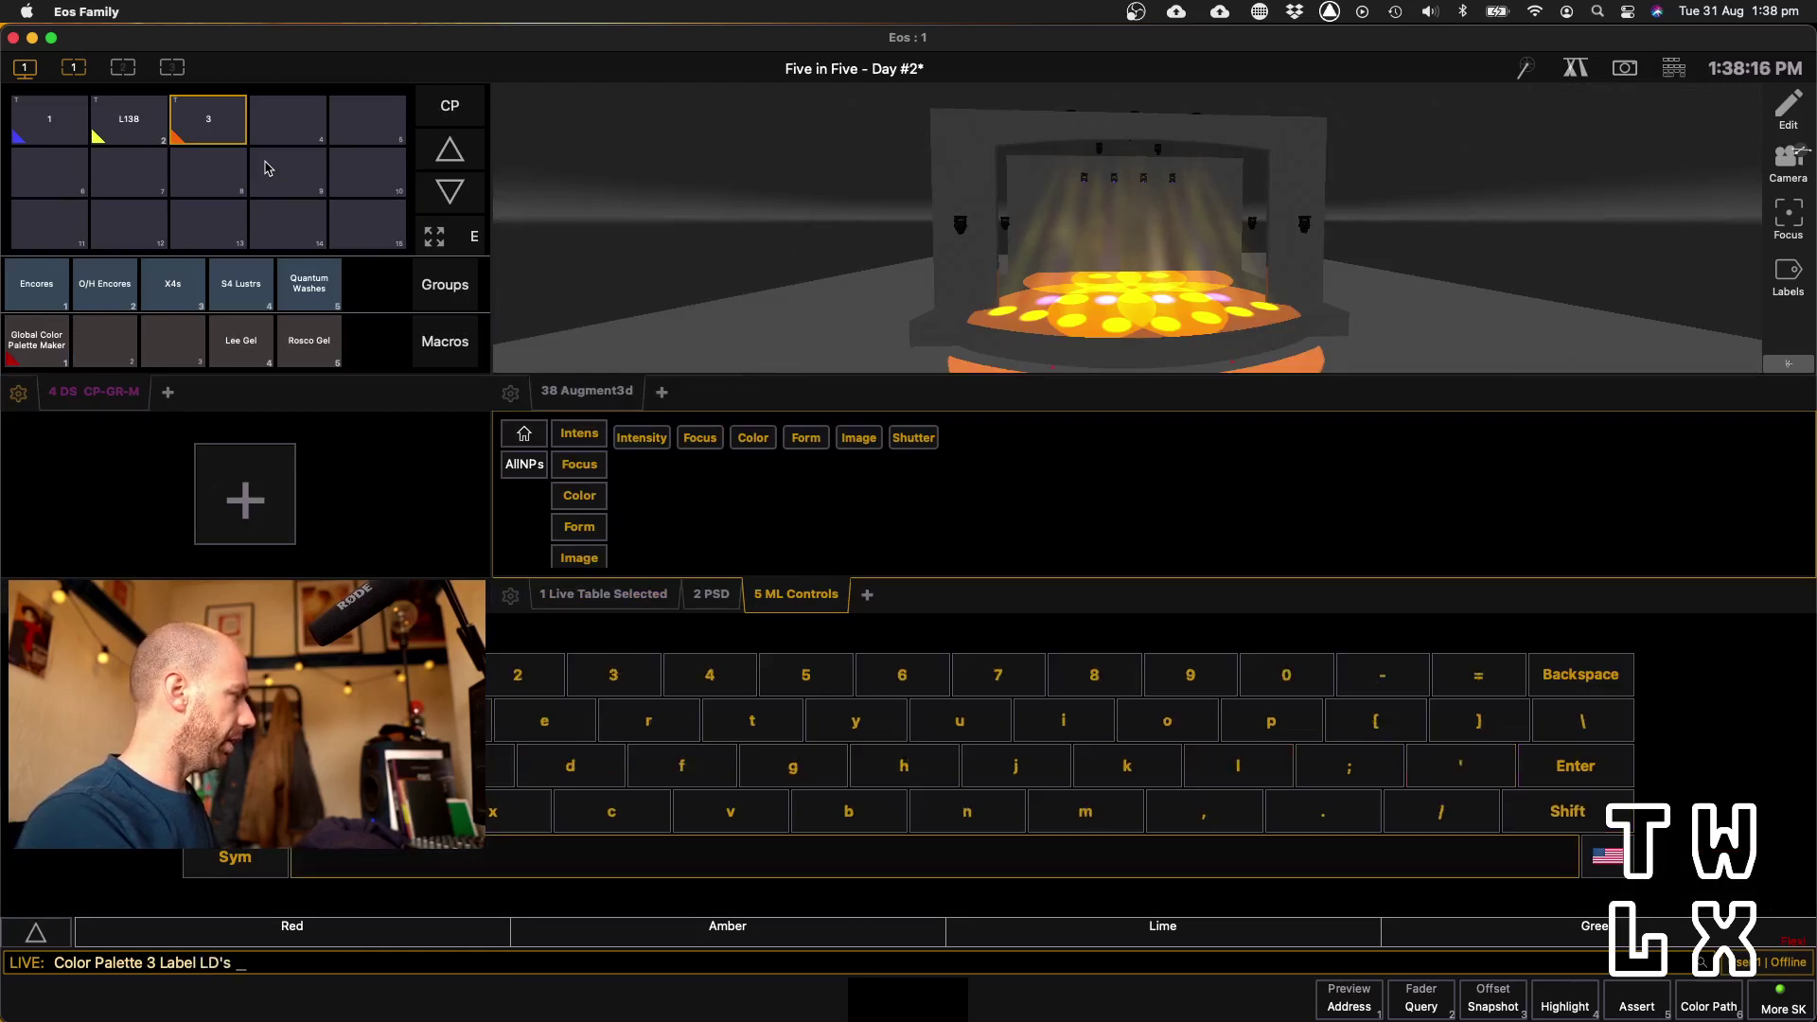
{"action": "type", "text": "Amber"}
{"action": "key", "text": "Return"}
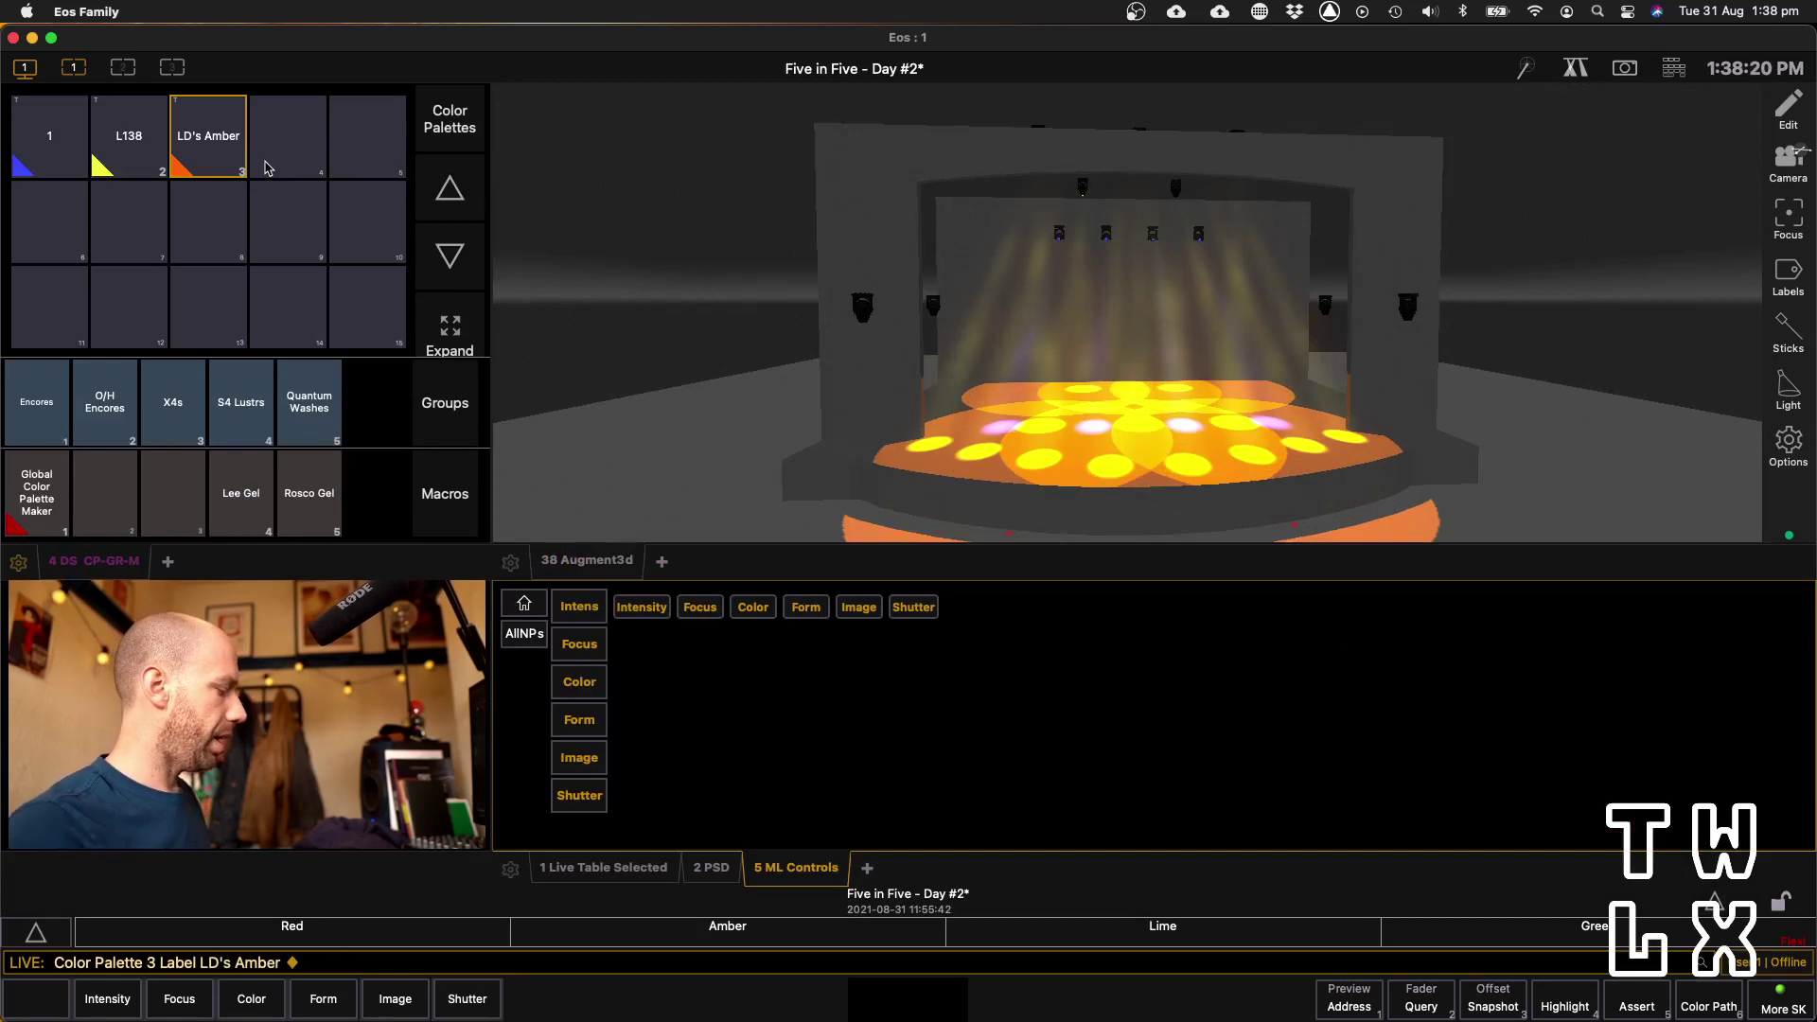
Release the manual values with Sneak Time 0, and undo that sneak command
{"action": "key", "text": "alt+n"}
{"action": "key", "text": "Return"}
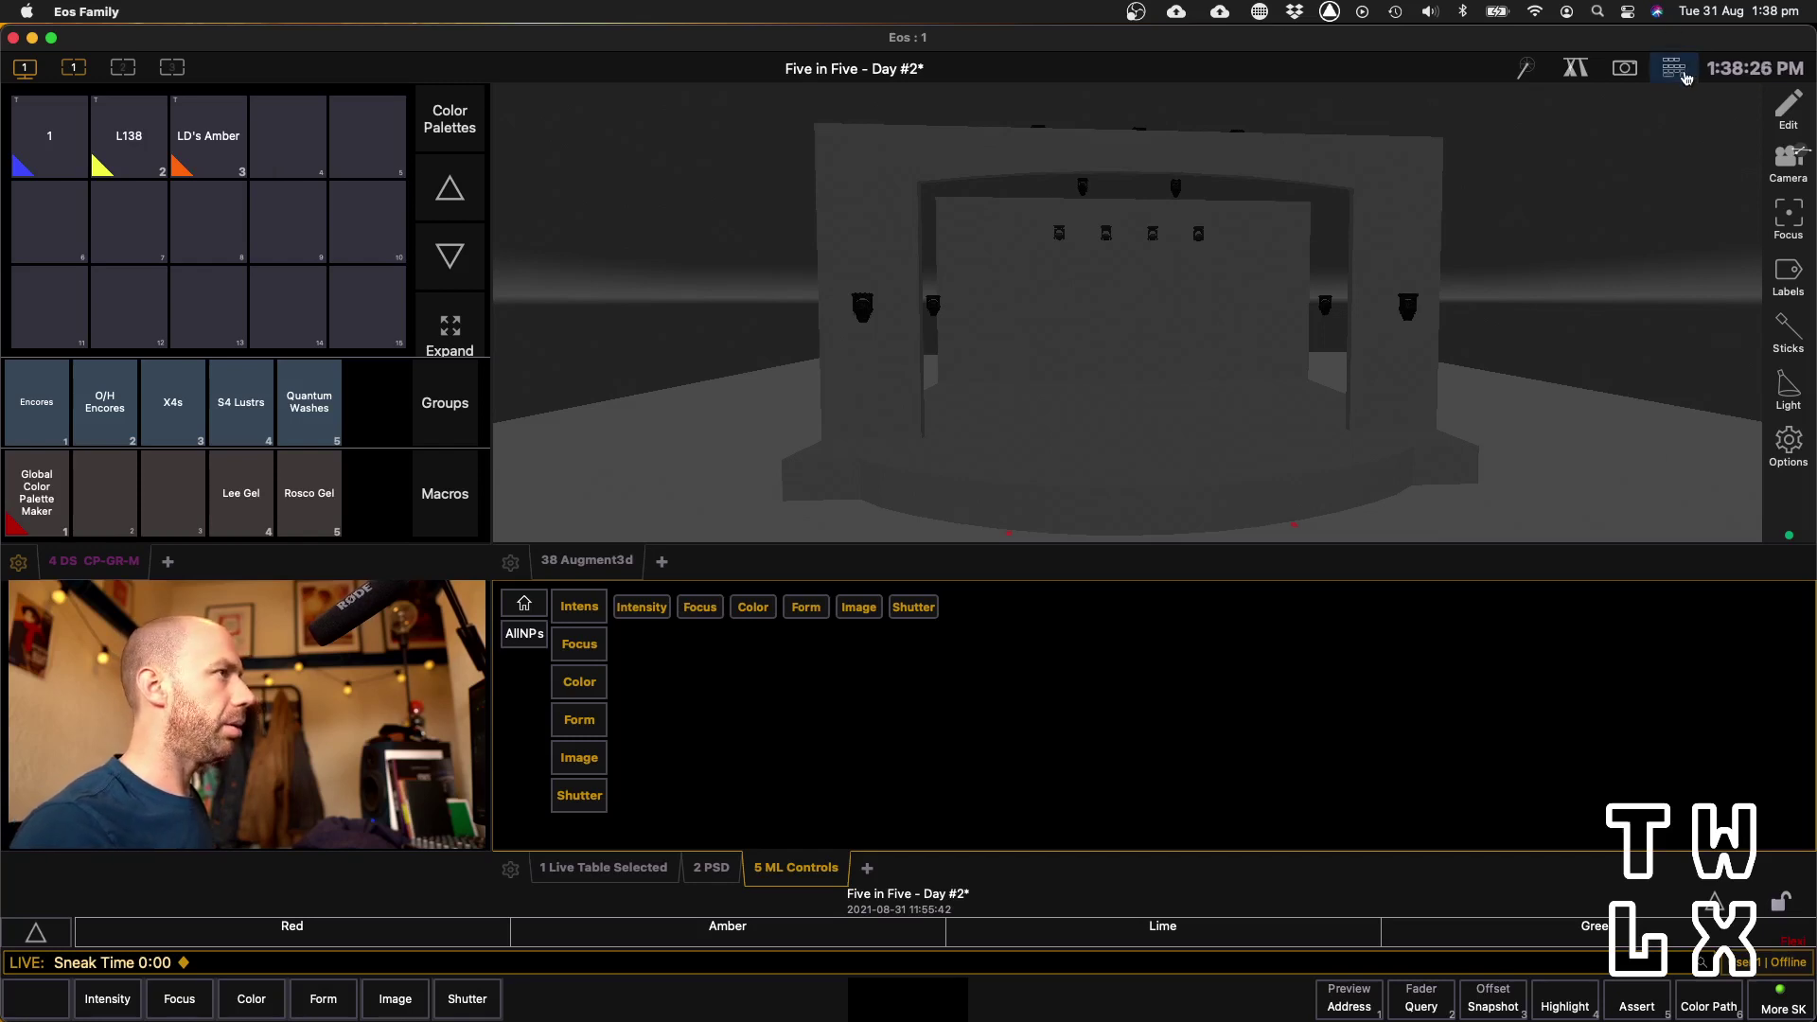
{"action": "left_click", "coordinate": [1673, 68]}
{"action": "left_click", "coordinate": [1347, 299]}
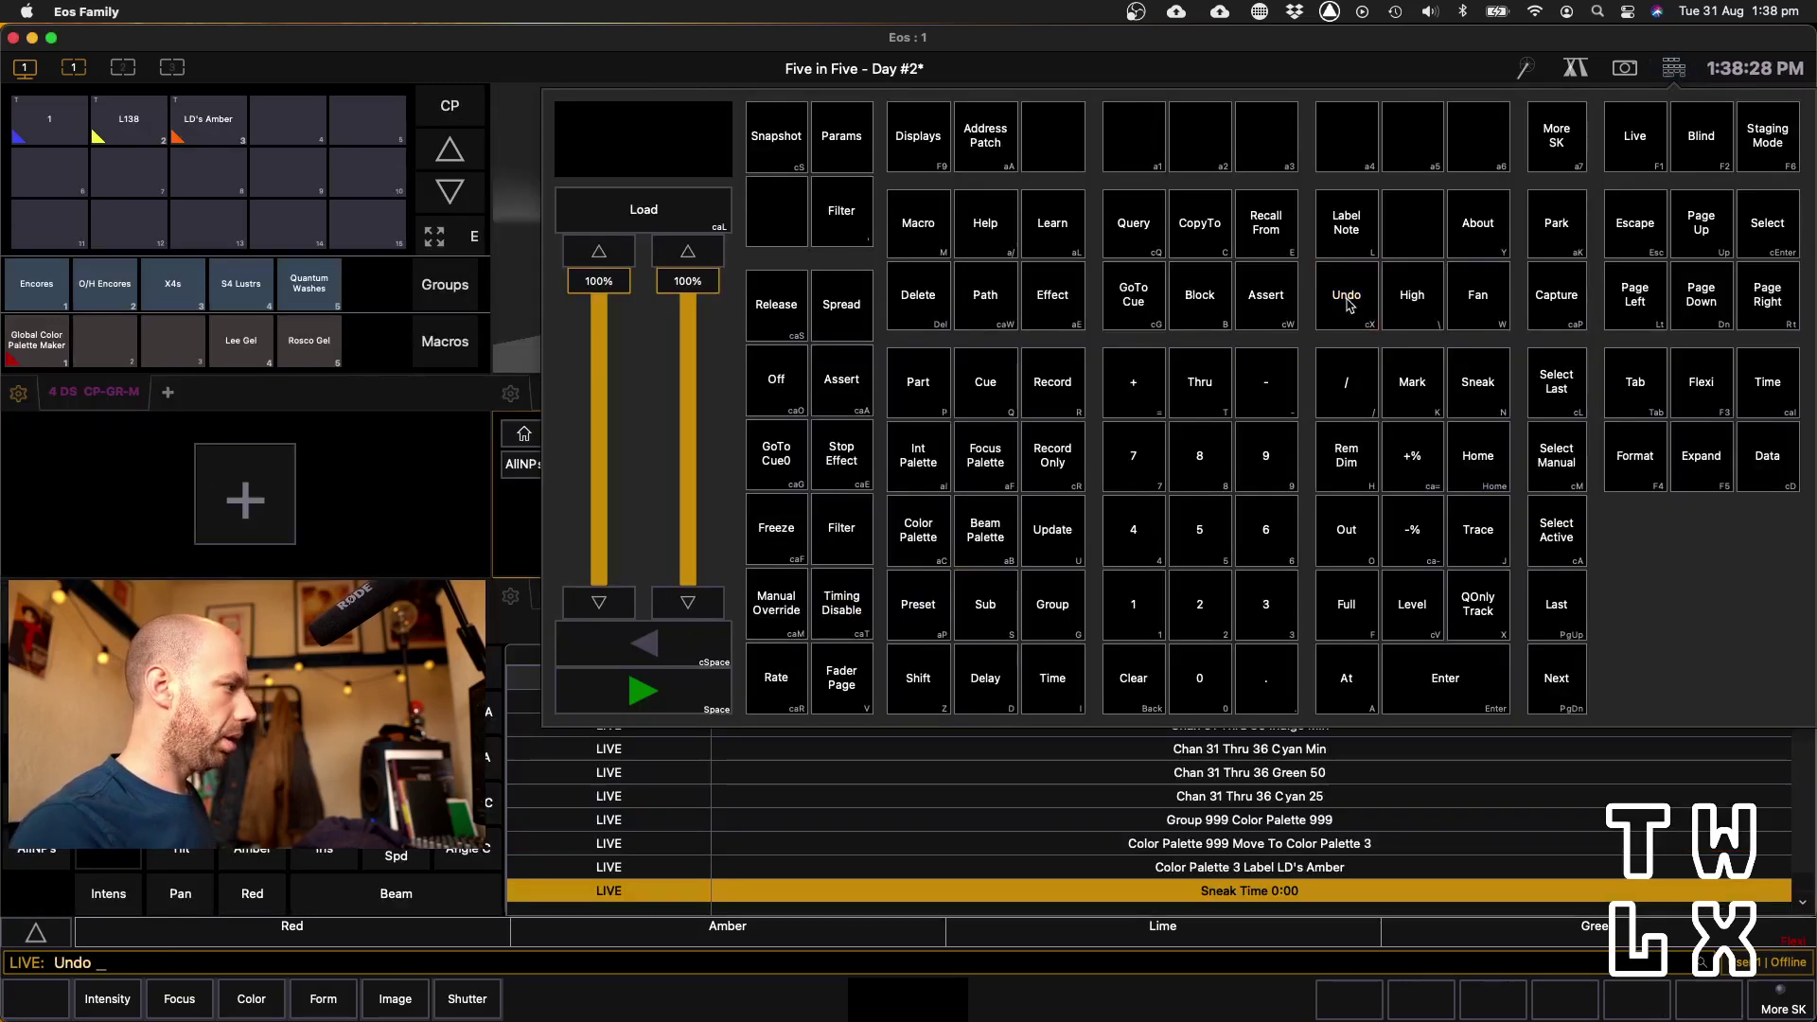
{"action": "left_click", "coordinate": [1348, 299]}
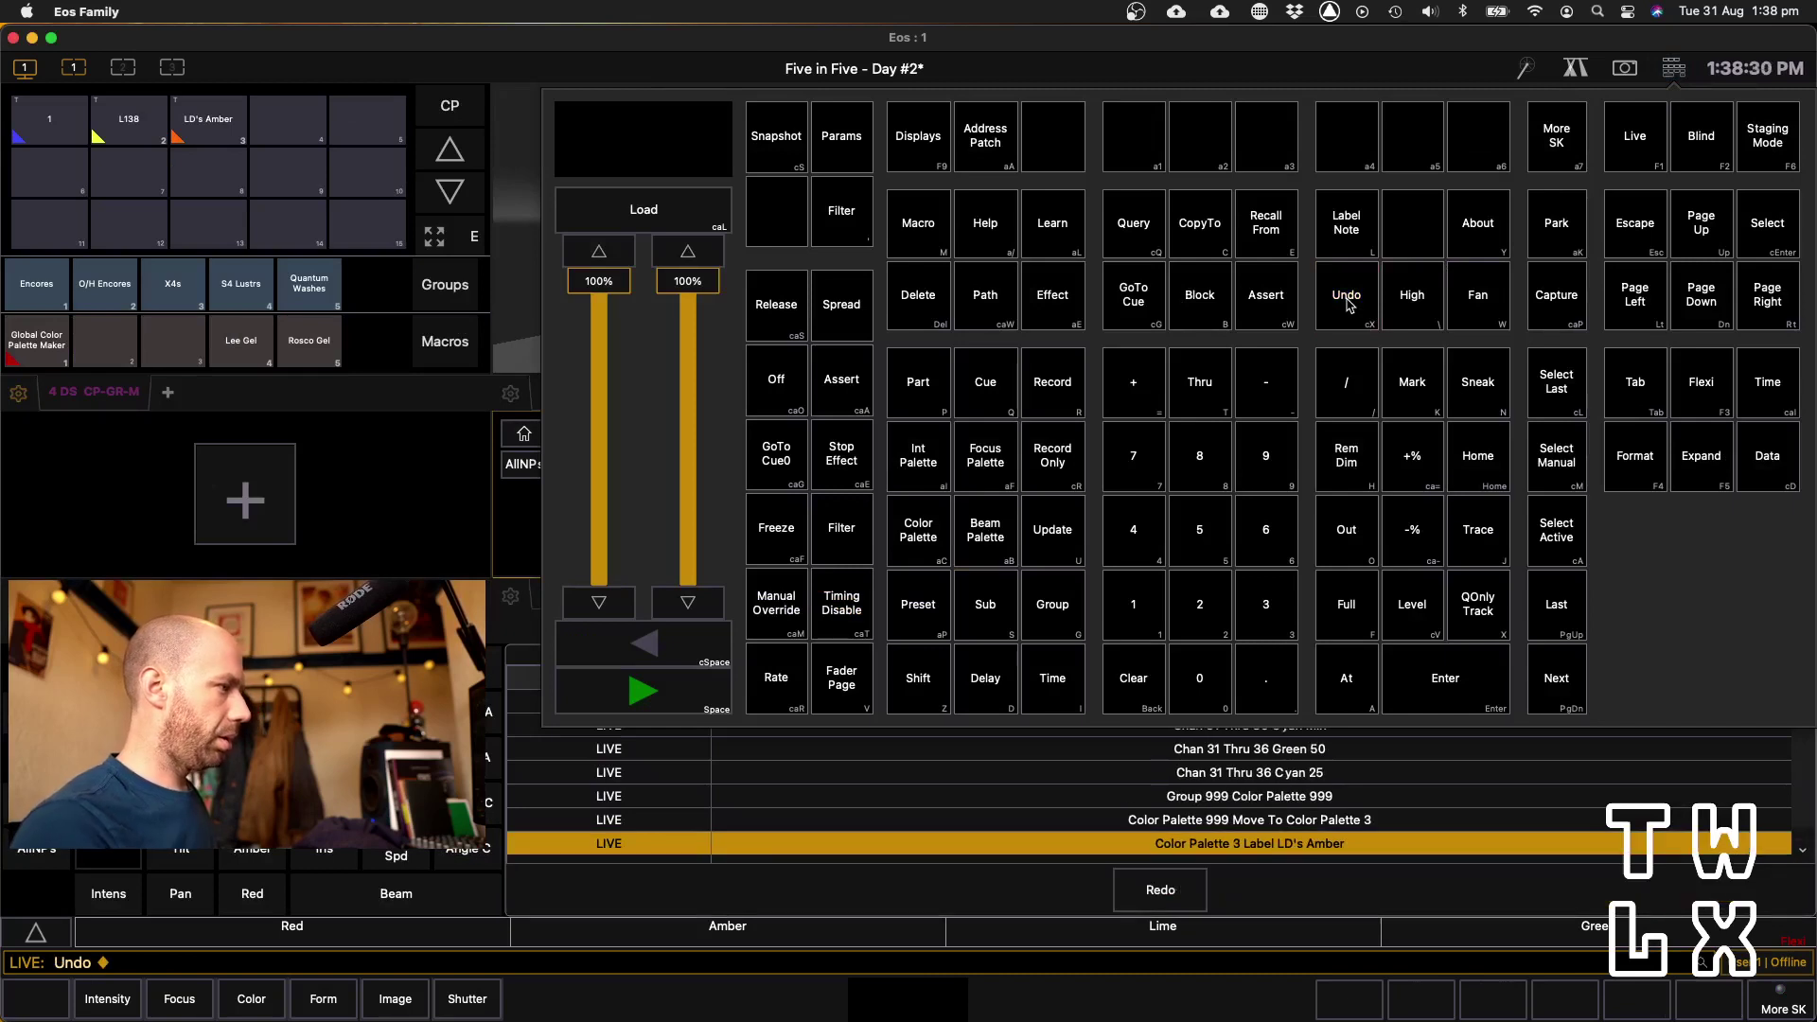
{"action": "left_click", "coordinate": [494, 407]}
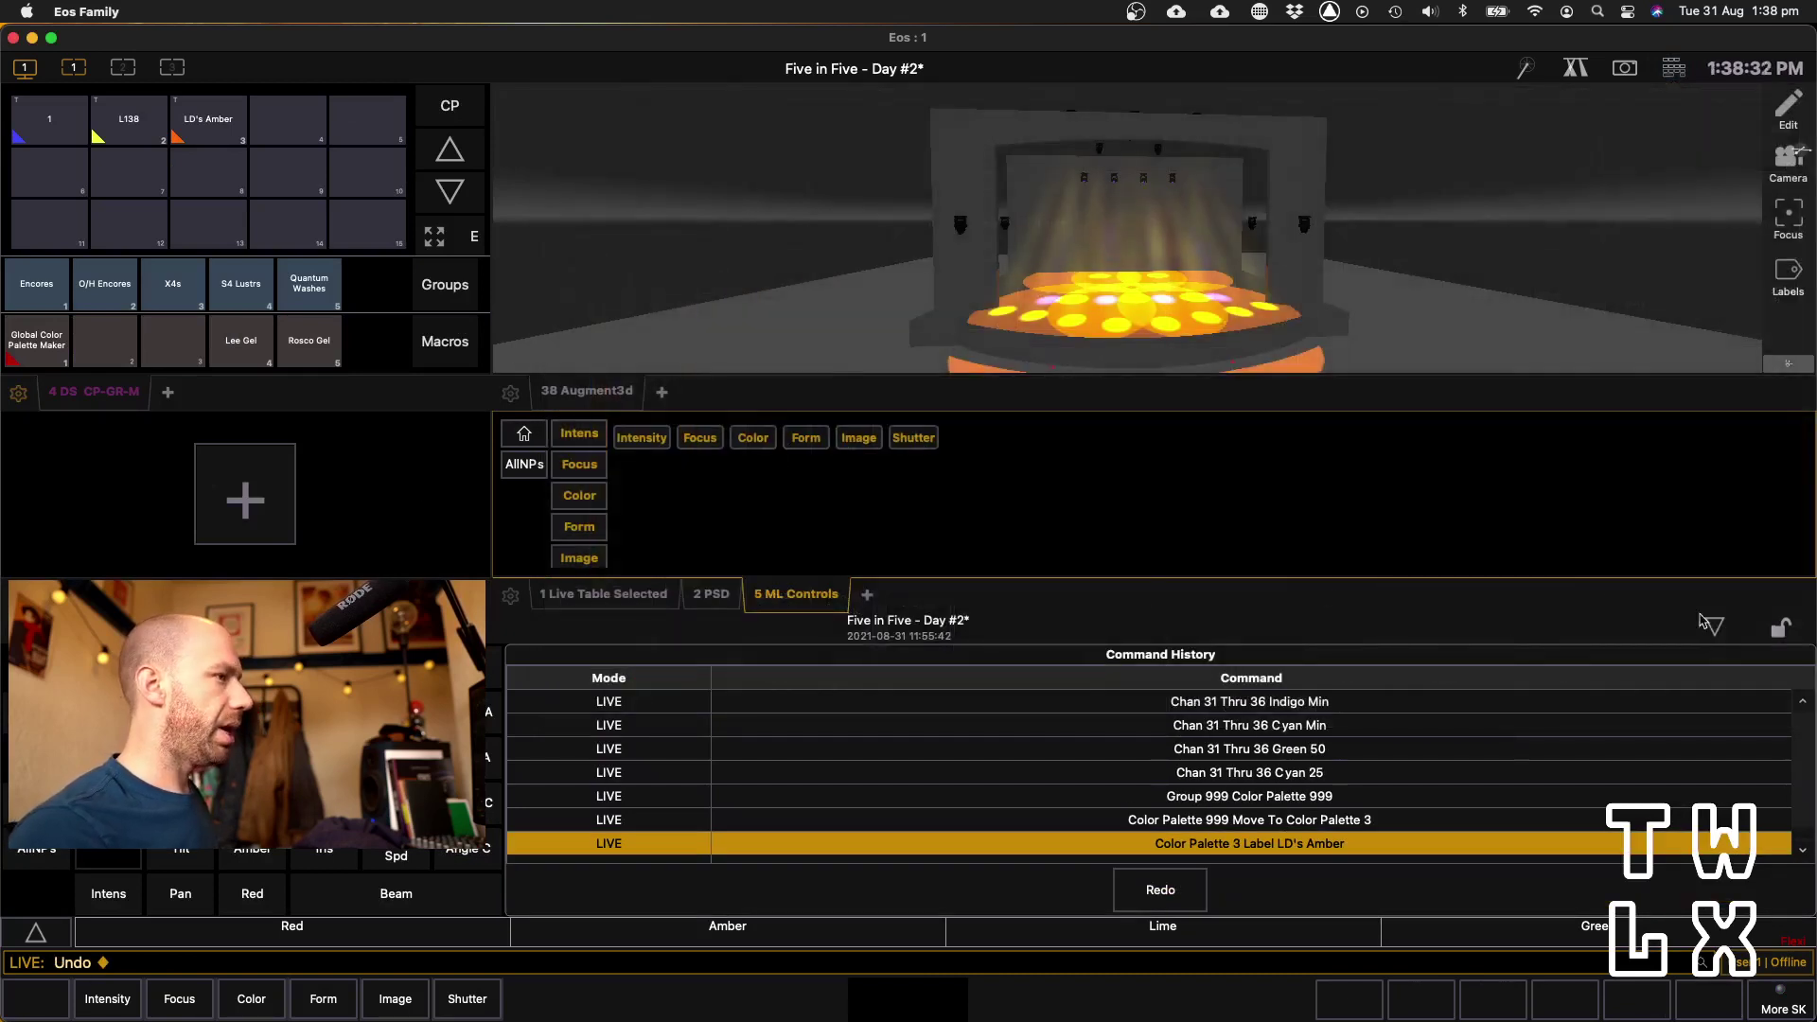
{"action": "left_click", "coordinate": [1720, 635]}
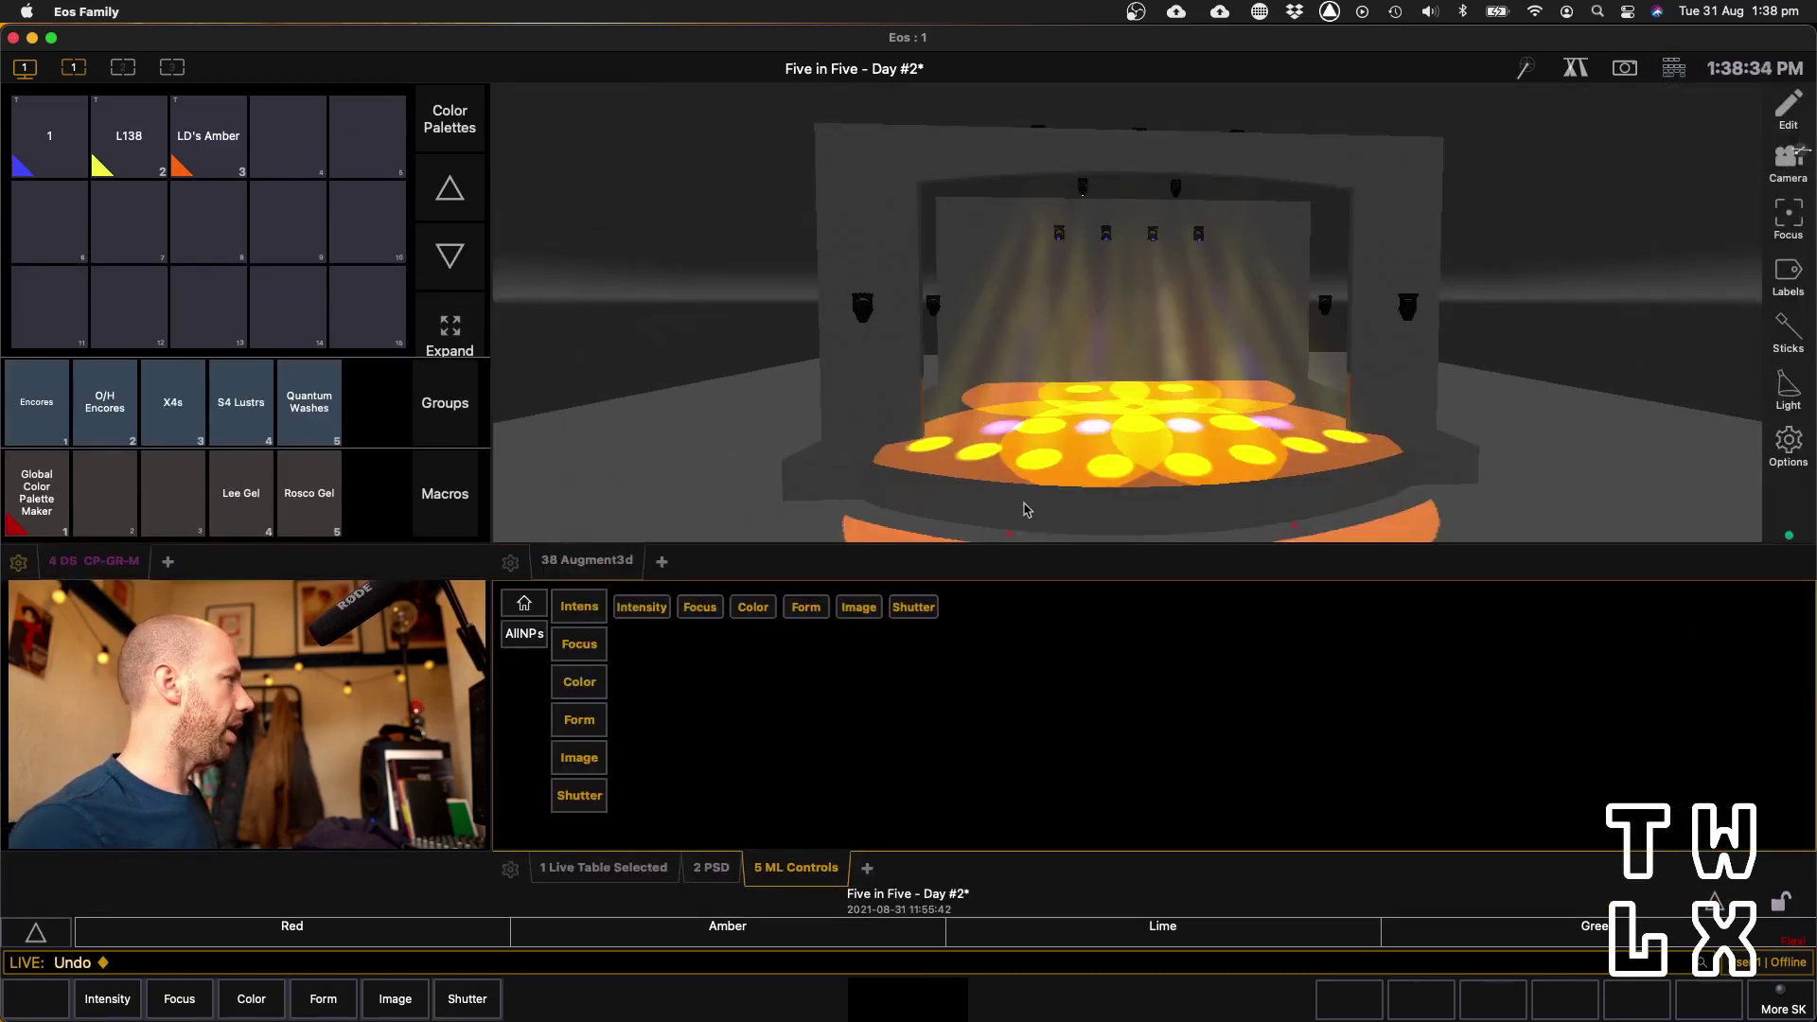
Select channel 31 and check its color parameters in the table of selected channels
{"action": "type", "text": "31"}
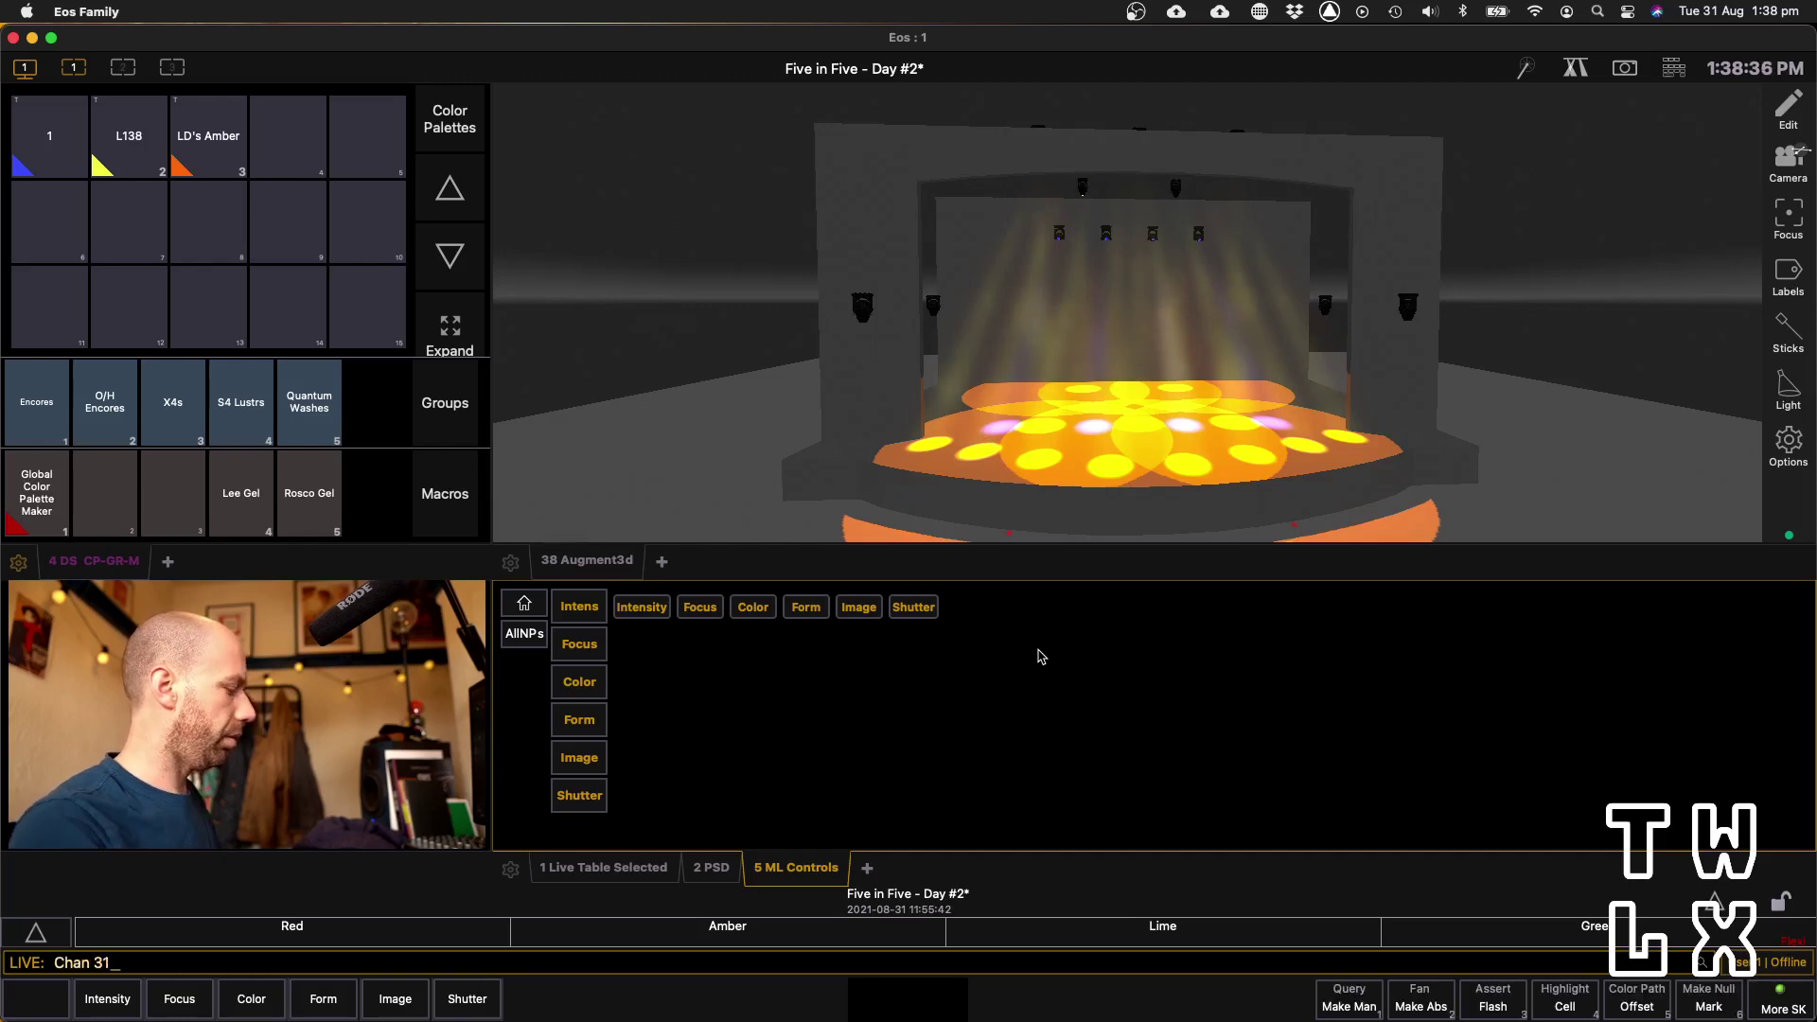
{"action": "key", "text": "Return"}
{"action": "left_click", "coordinate": [610, 866]}
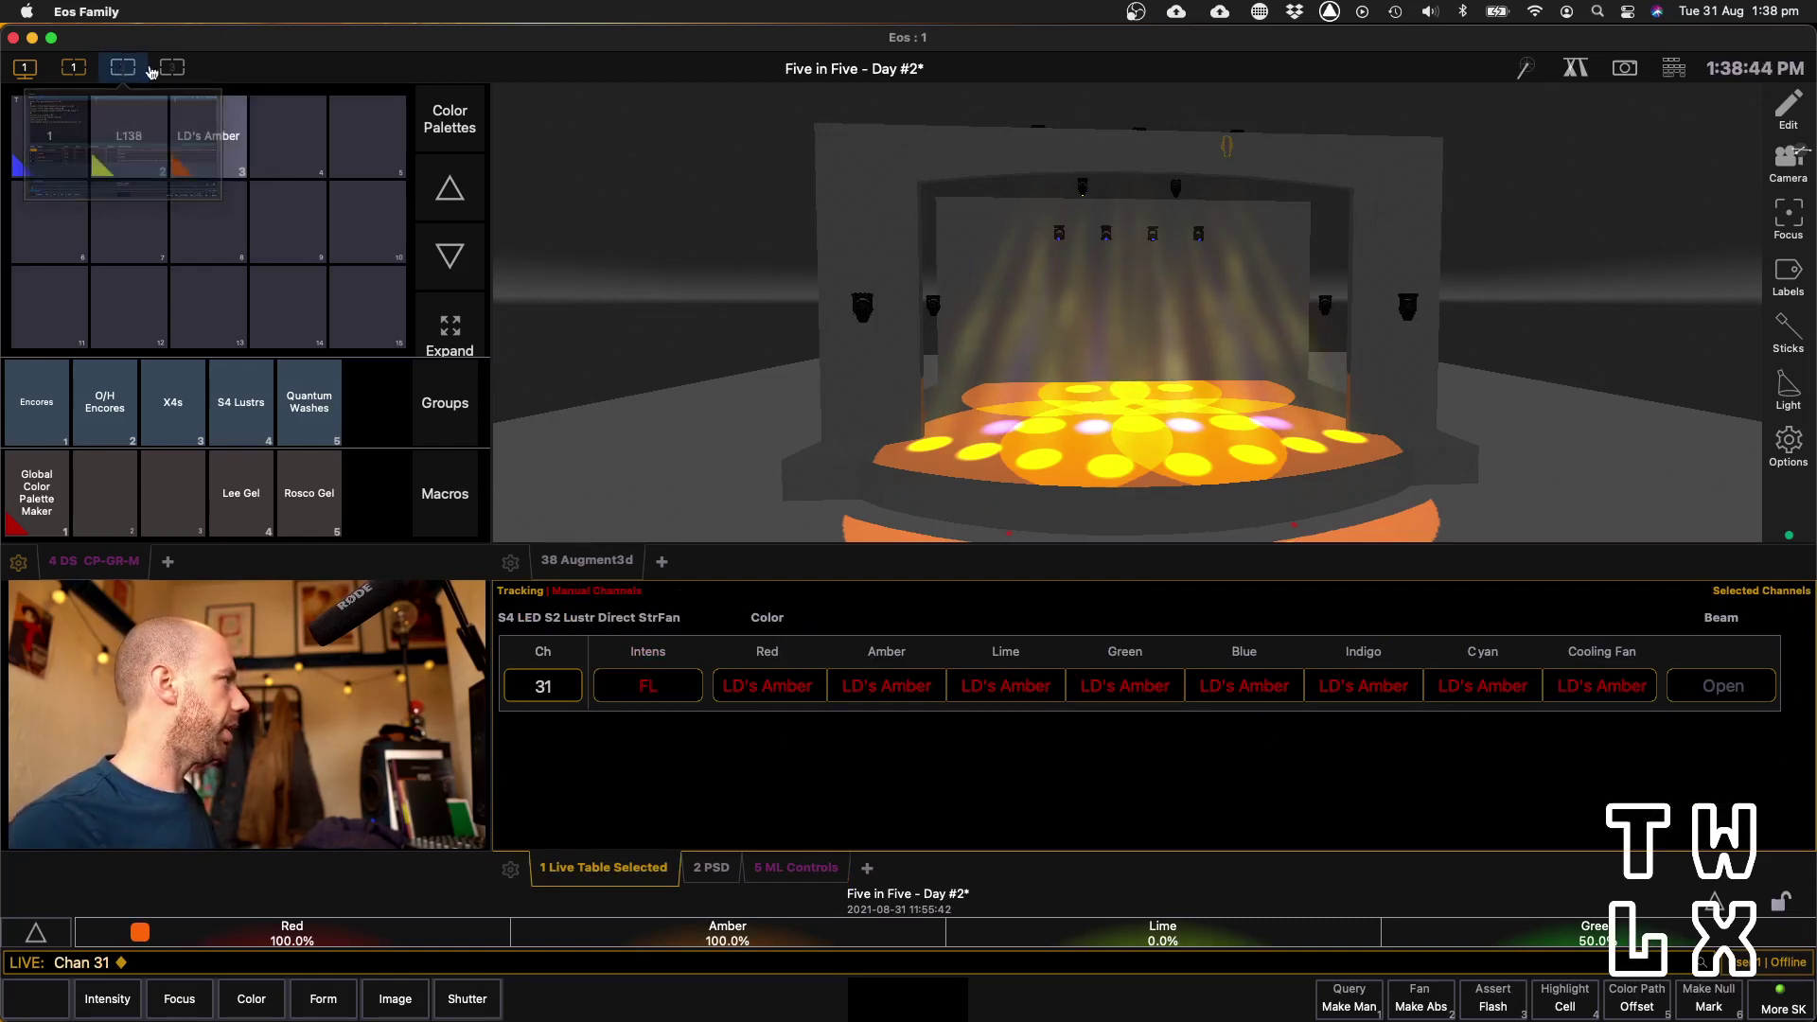
Examine the by-type channels of the LD's Amber palette in the color palette list, and return to the Live workspace
{"action": "left_click", "coordinate": [122, 66]}
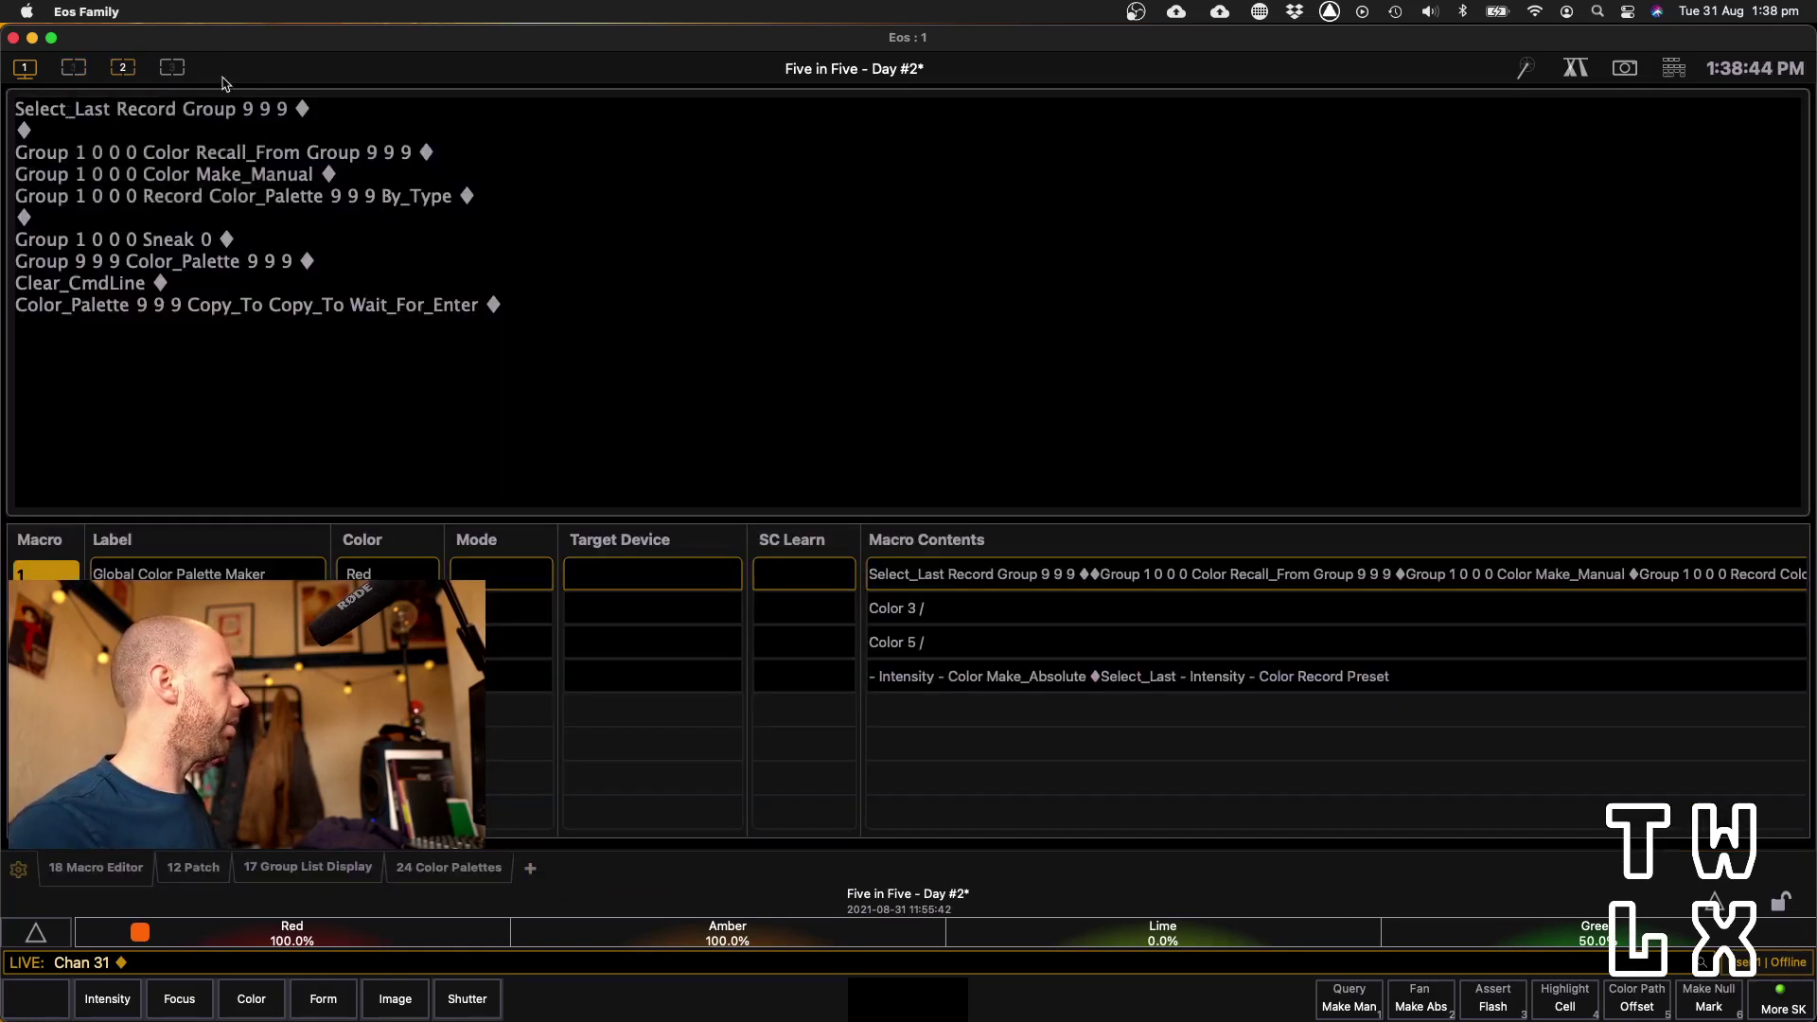
{"action": "left_click", "coordinate": [435, 868]}
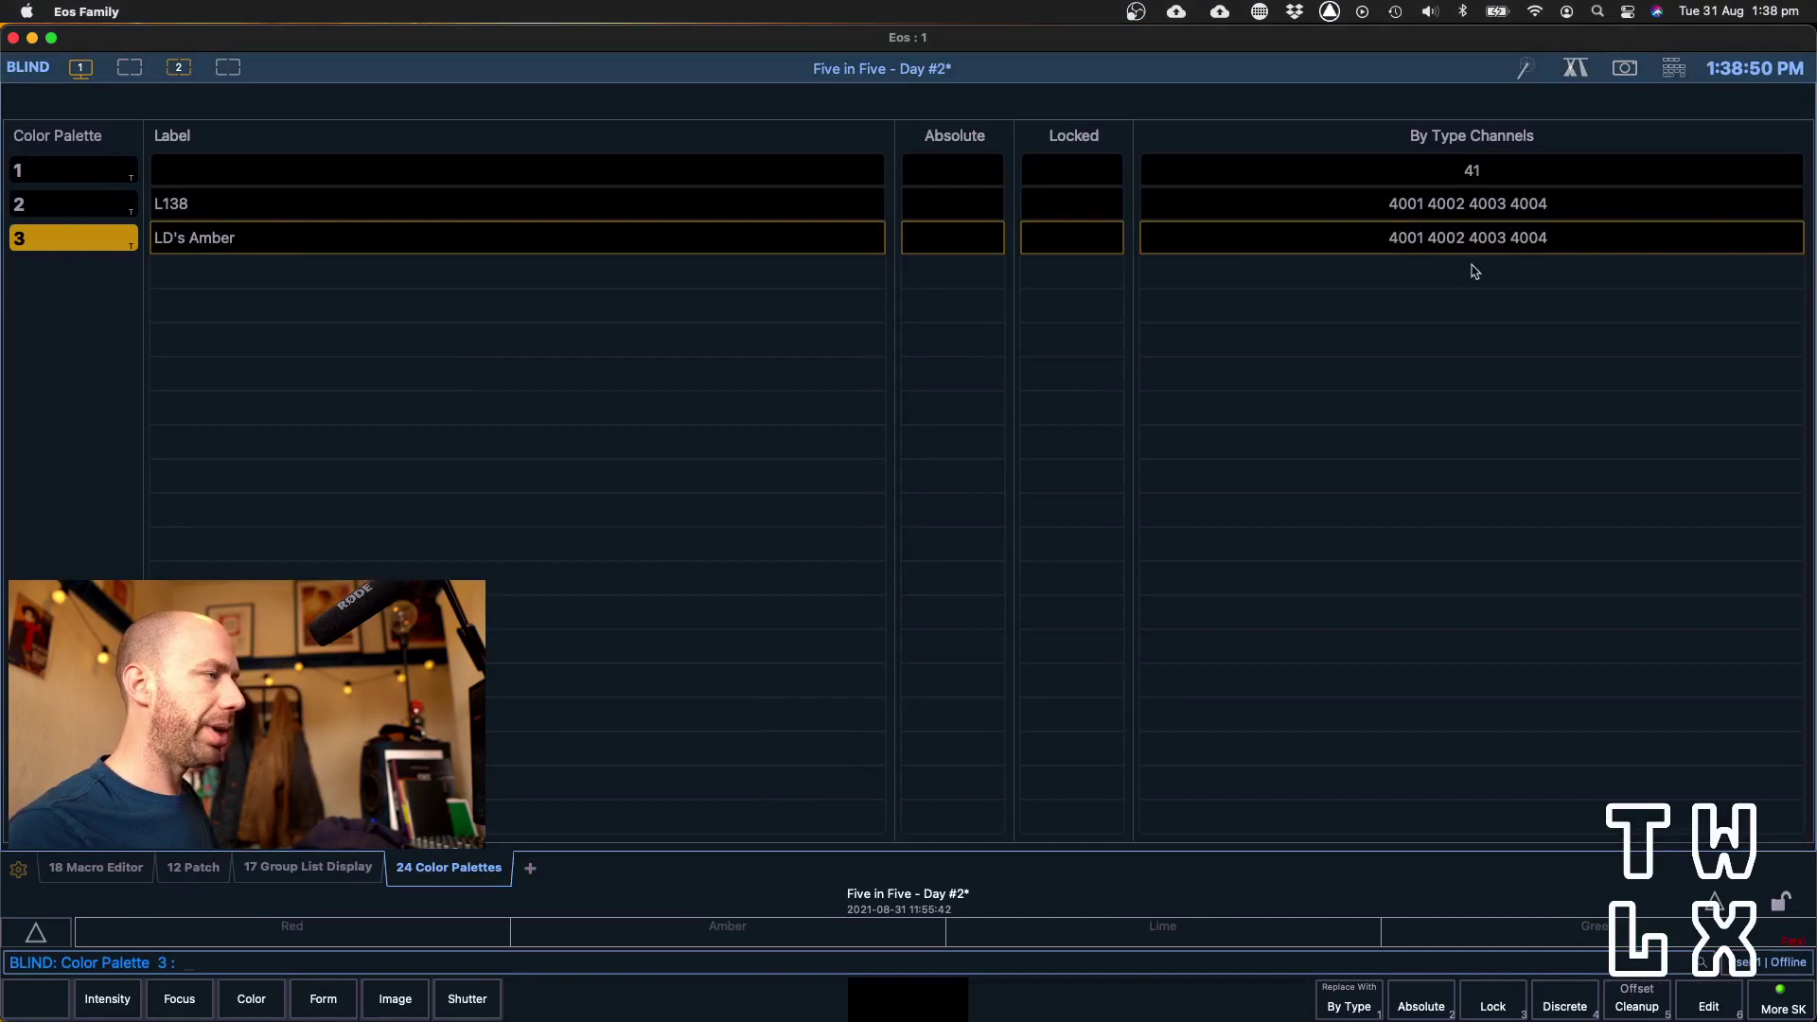
{"action": "left_click", "coordinate": [122, 869]}
{"action": "left_click", "coordinate": [124, 62]}
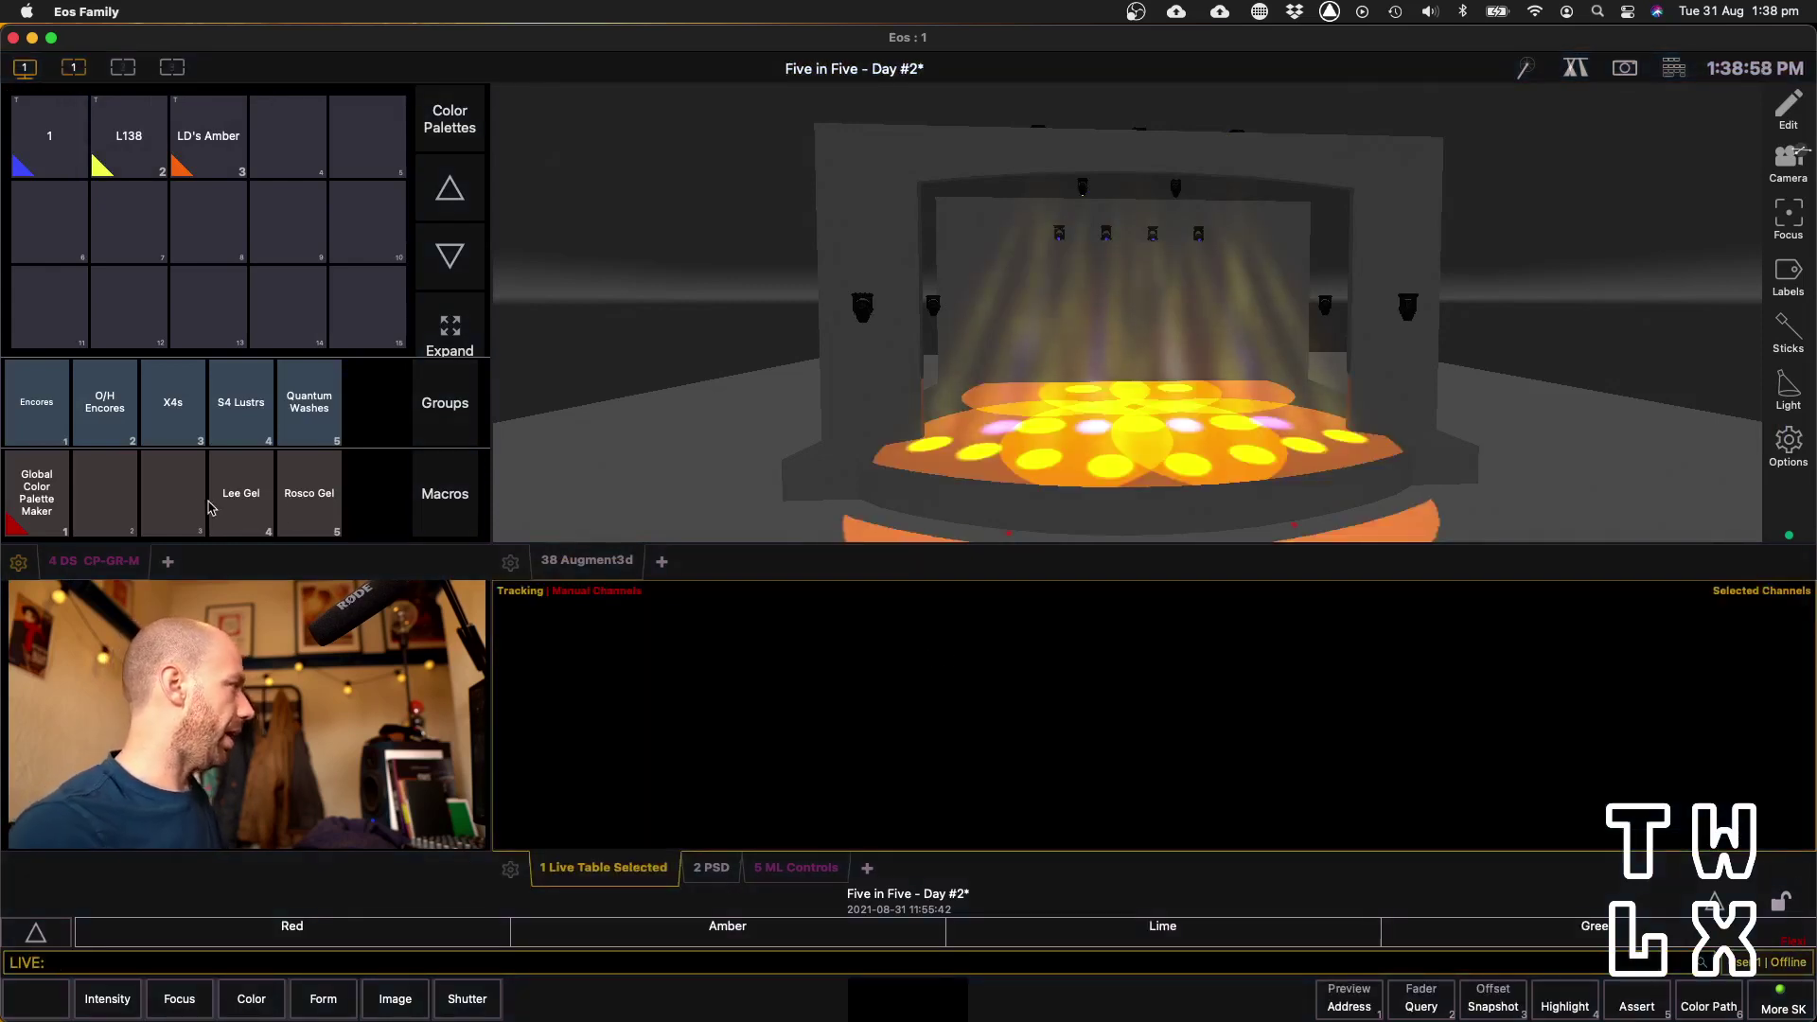
Apply the LD's Amber color palette to the Quantum Washes group
{"action": "left_click", "coordinate": [305, 421]}
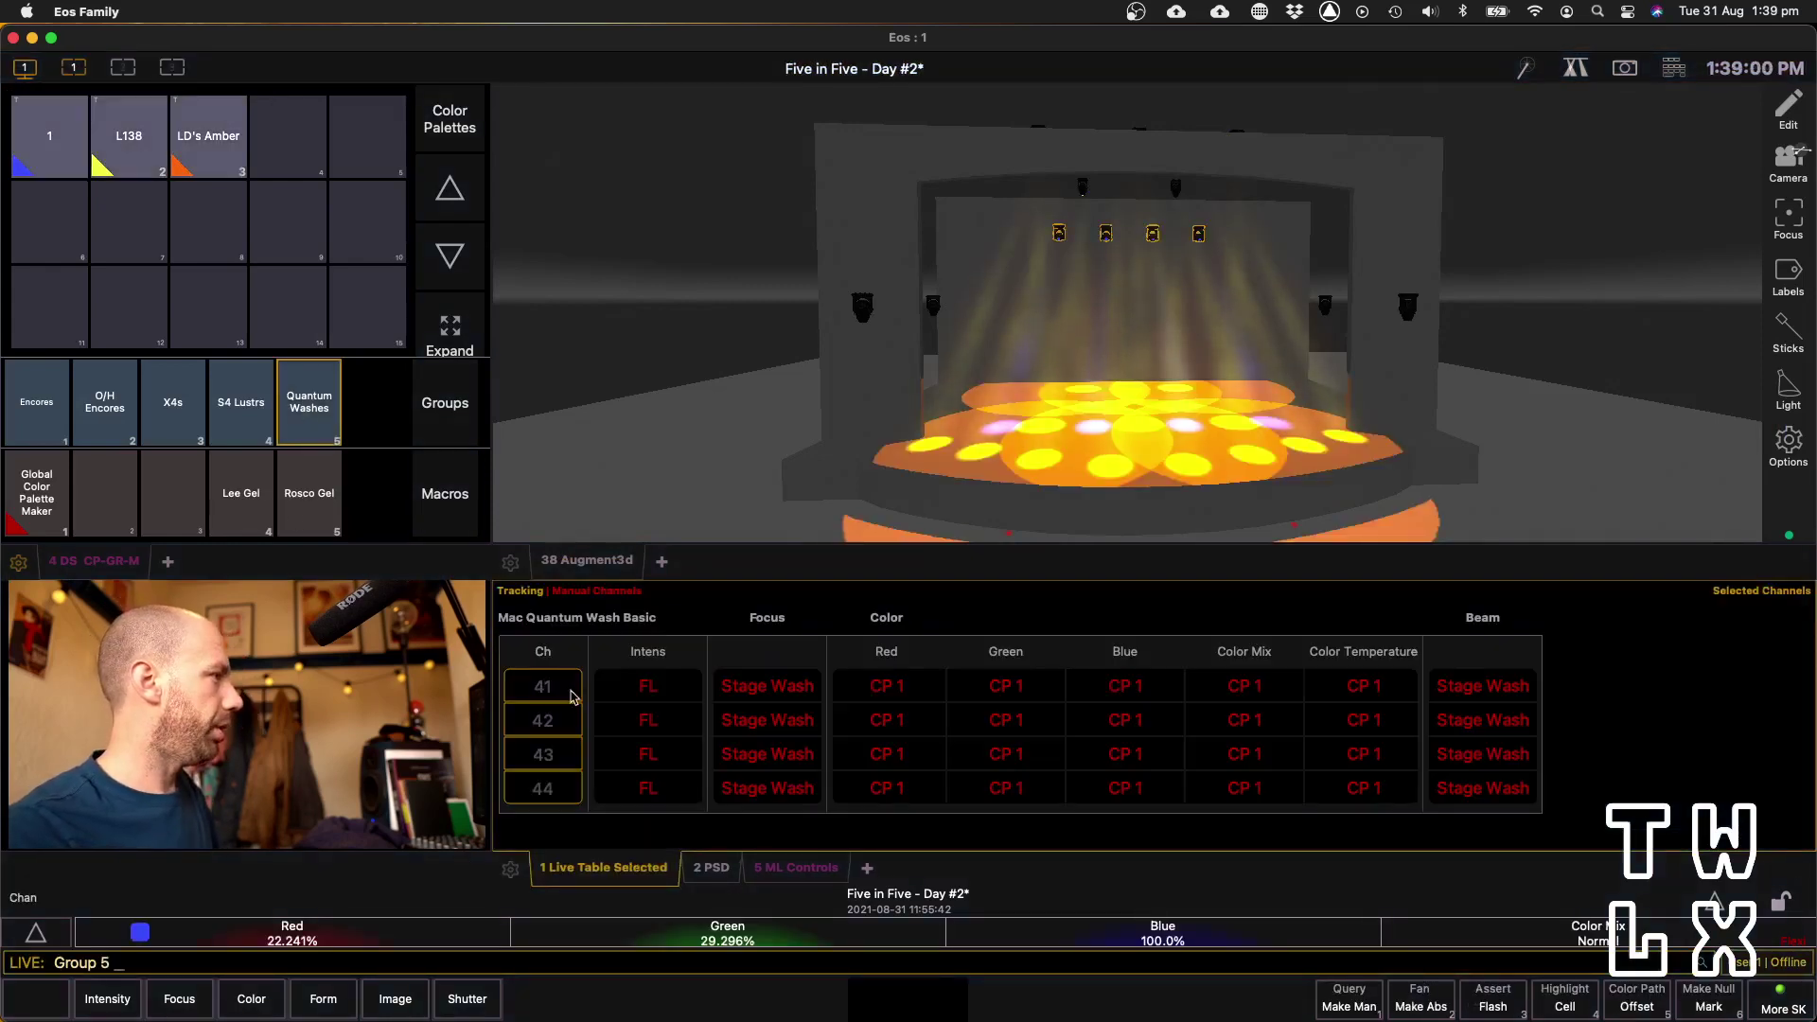
{"action": "left_click", "coordinate": [217, 142]}
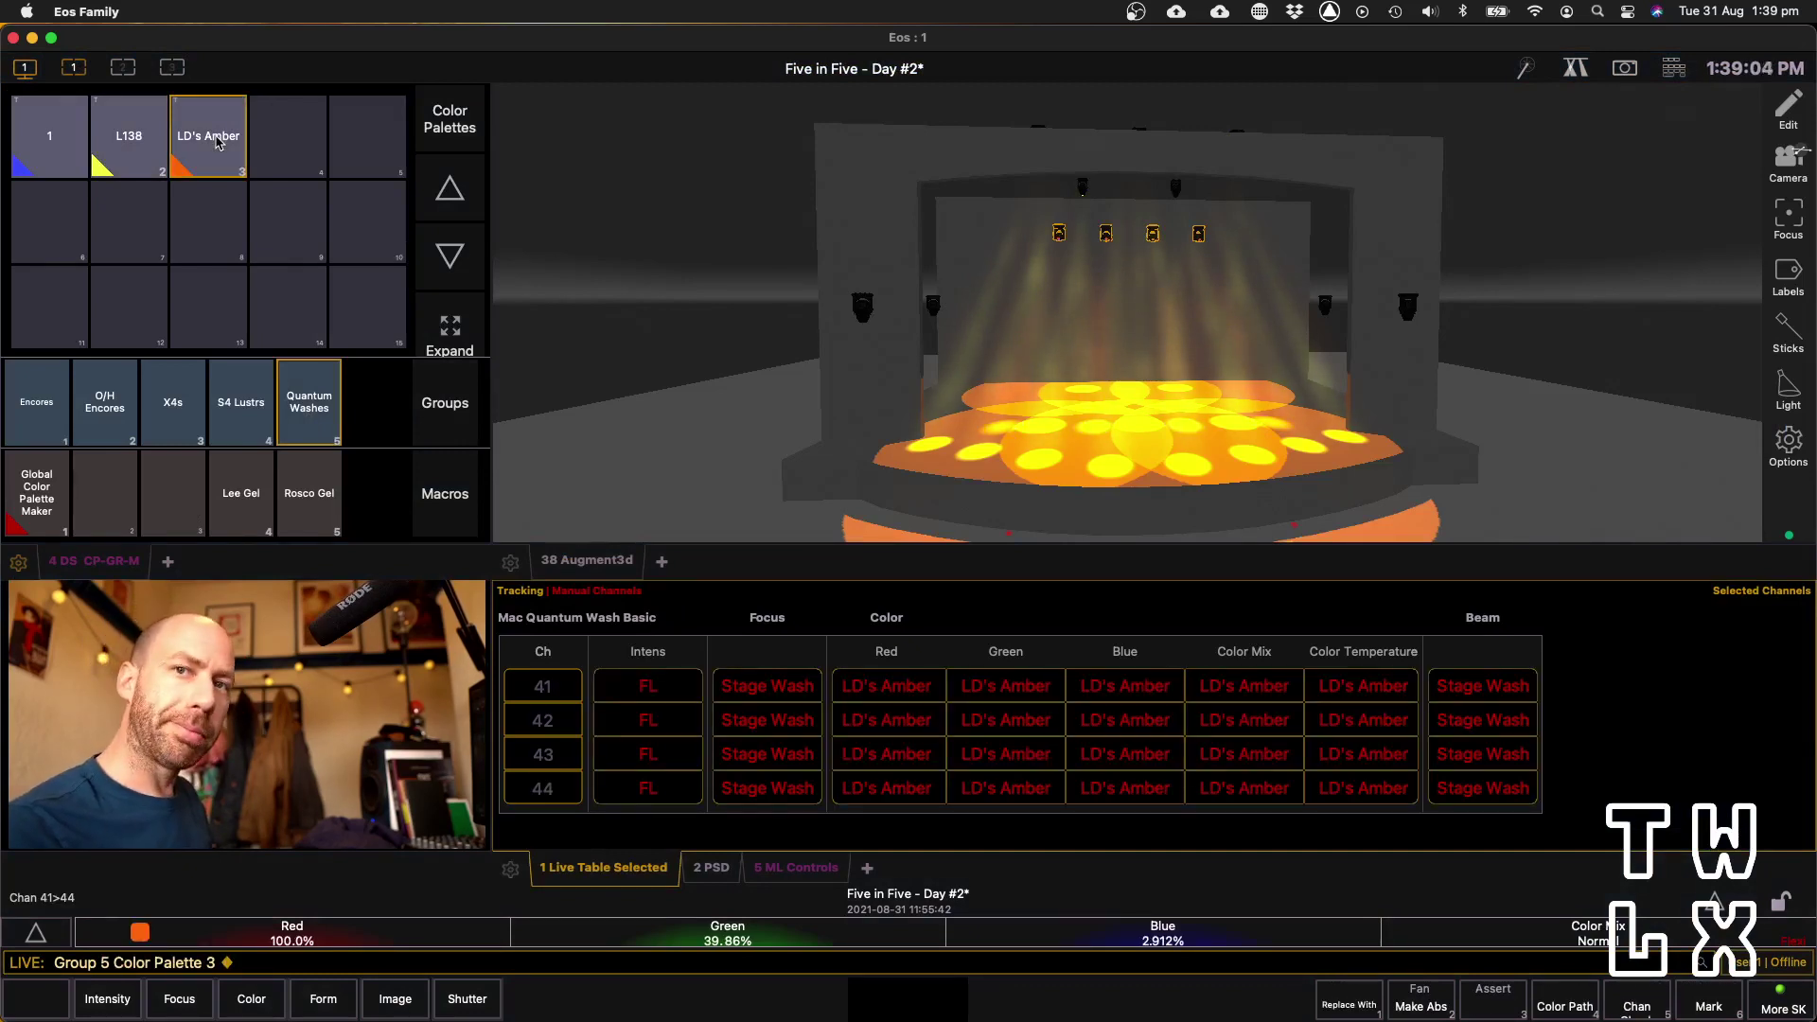